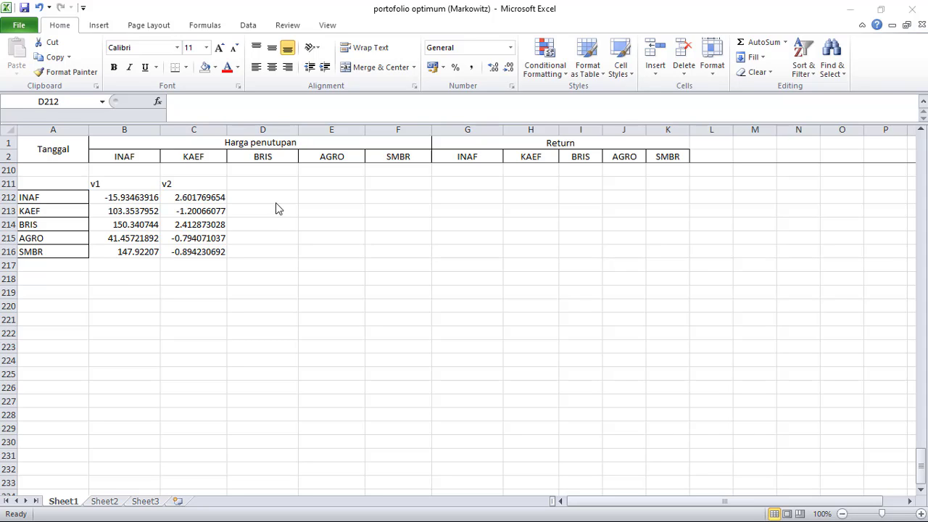
Step: Add the column headings w1 in D211 and w2 in E211 beside the v1 and v2 columns
{"action": "left_click", "coordinate": [129, 184]}
{"action": "left_click", "coordinate": [177, 182]}
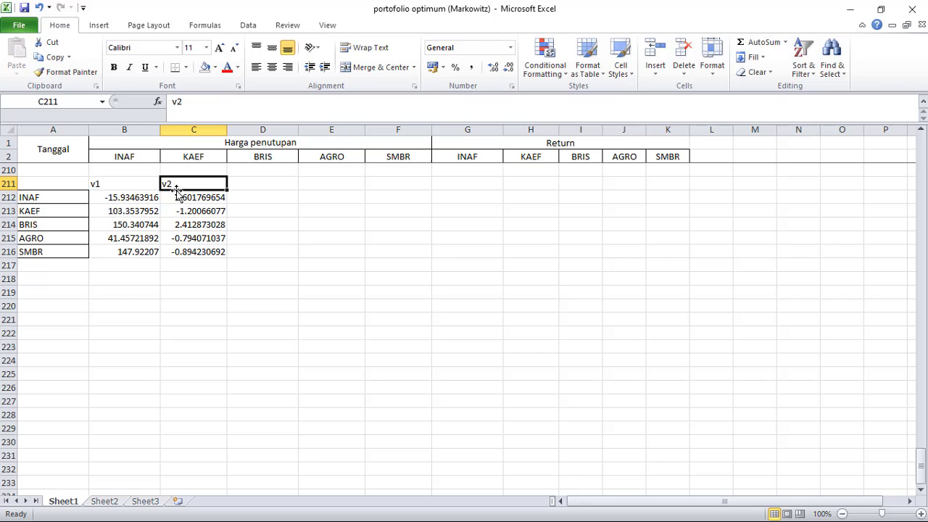
{"action": "left_click", "coordinate": [241, 184]}
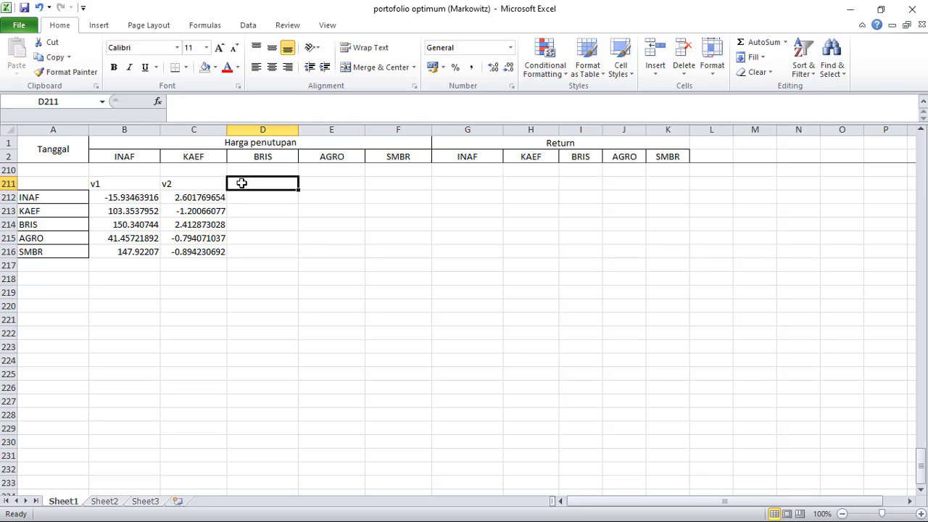
{"action": "type", "text": "w"}
{"action": "key", "text": "Tab"}
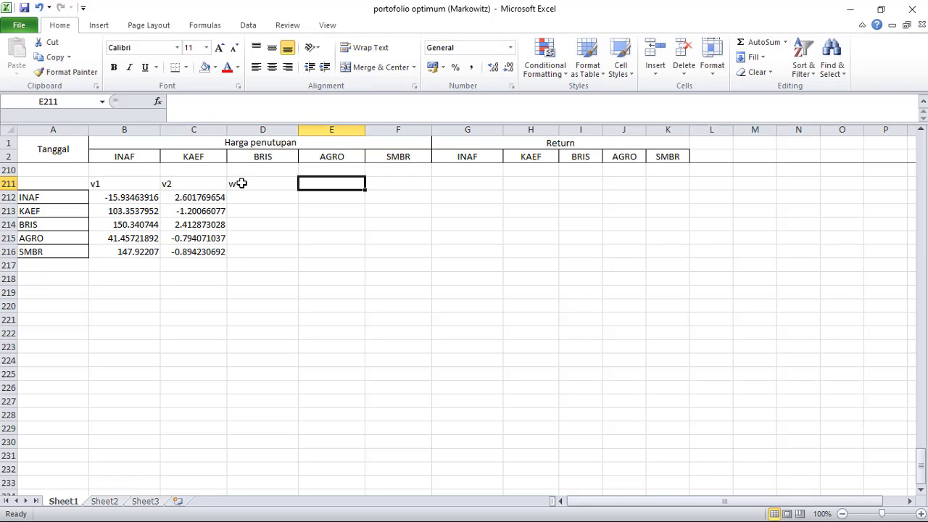
{"action": "double_click", "coordinate": [242, 184]}
{"action": "key", "text": "Tab"}
{"action": "type", "text": "w2"}
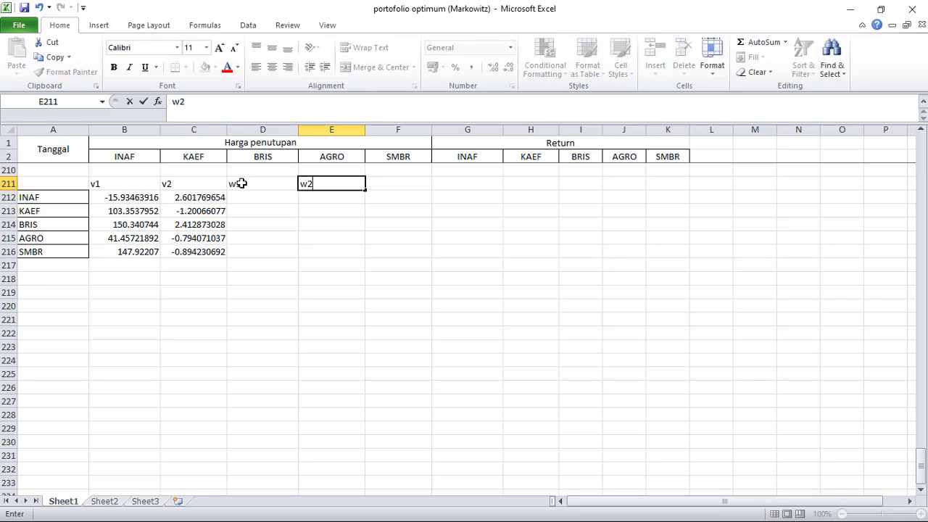
{"action": "key", "text": "Return"}
Step: Write a formula in D212 that divides B212 by the sum of B212:B216
{"action": "key", "text": "Left"}
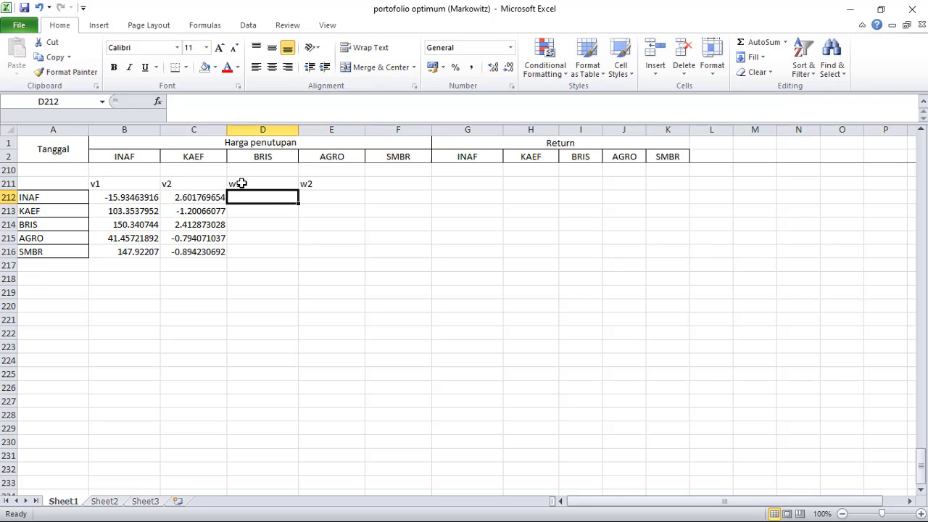
{"action": "type", "text": "="}
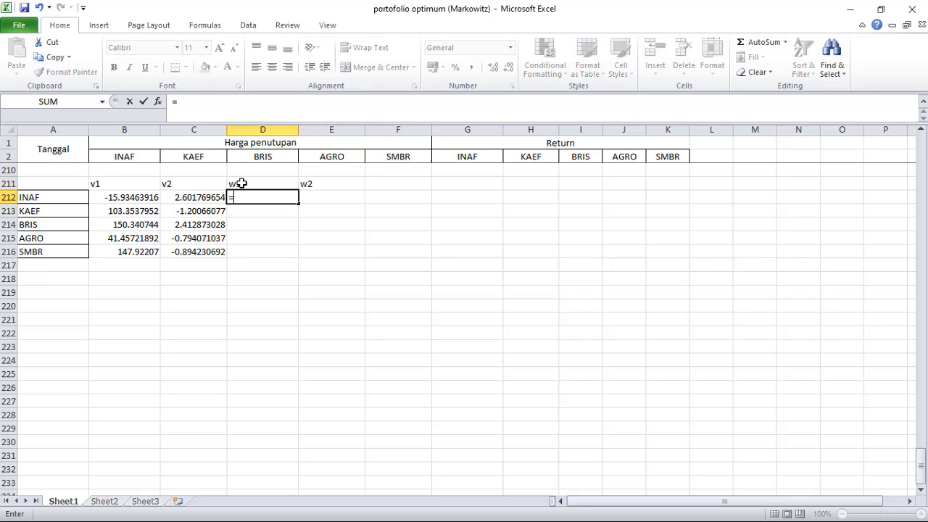
{"action": "left_click", "coordinate": [128, 198]}
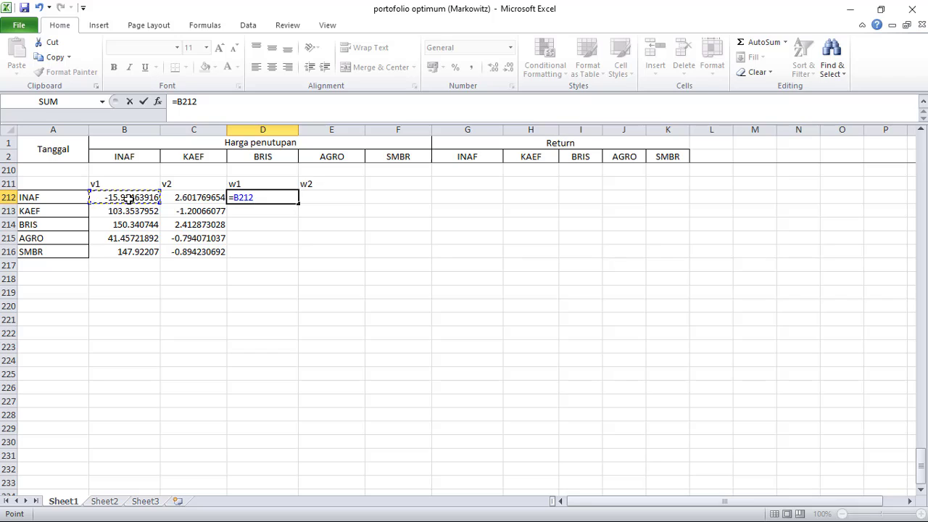
{"action": "type", "text": "/"}
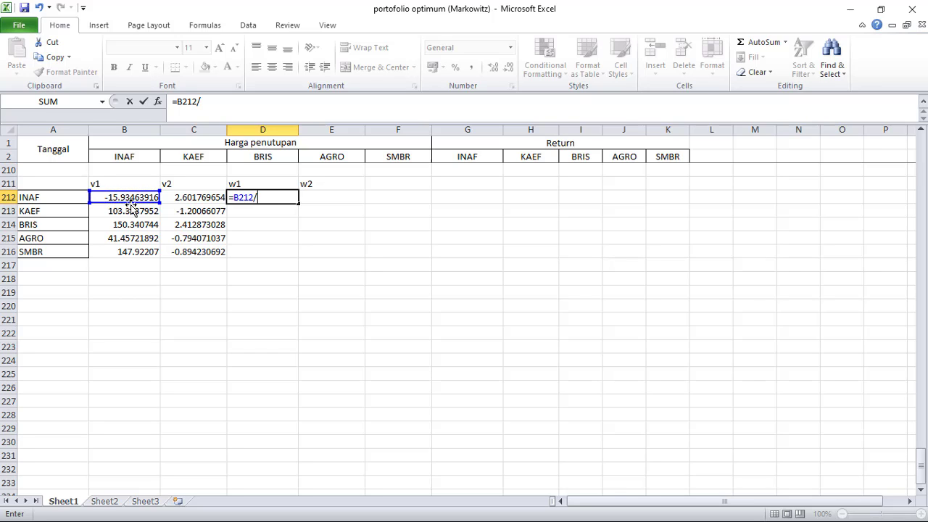
{"action": "type", "text": "sum"}
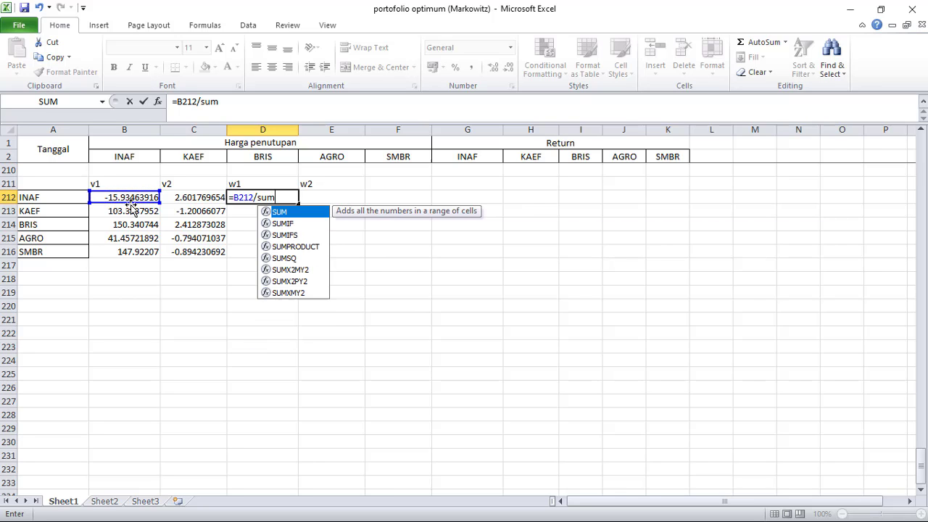
{"action": "type", "text": "("}
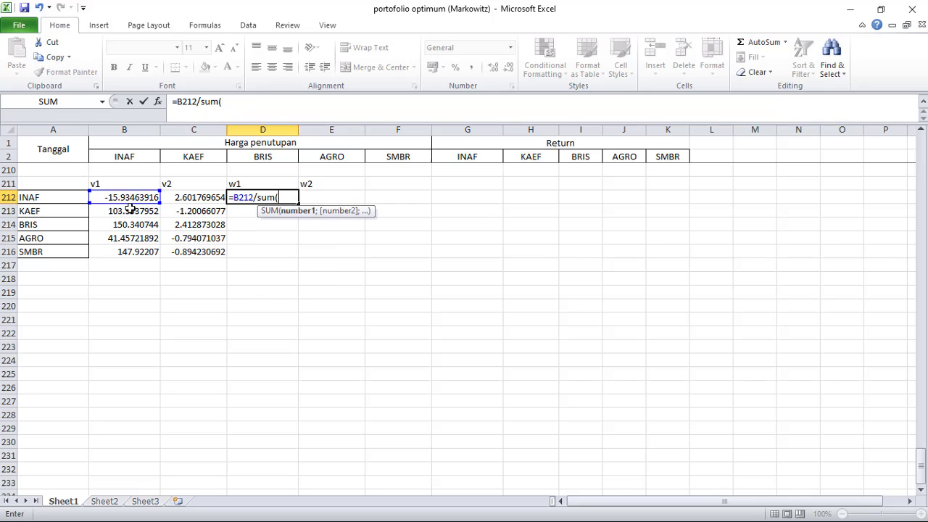
{"action": "left_click_drag", "start_coordinate": [131, 197], "coordinate": [121, 250]}
{"action": "type", "text": ")"}
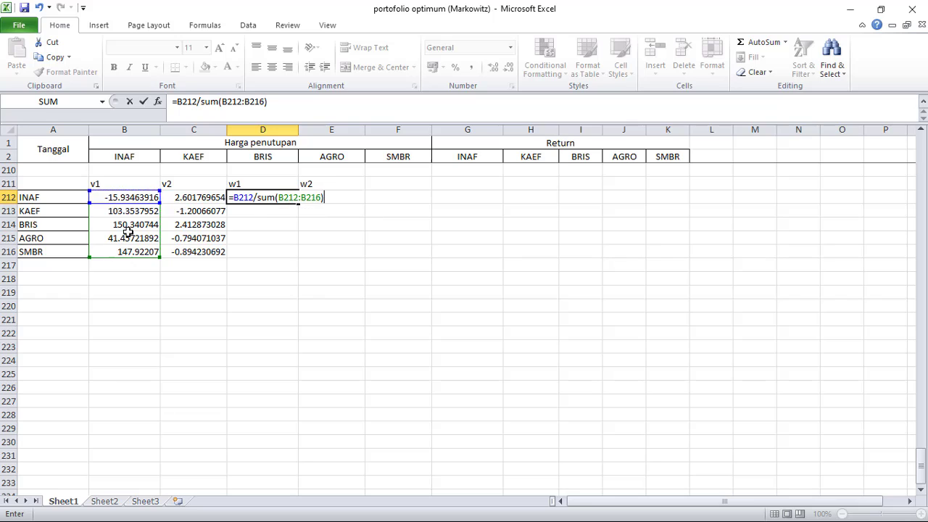
Step: Lock the rows of the SUM range in the D212 formula as B$212:B$216 and commit it
{"action": "left_click", "coordinate": [228, 103]}
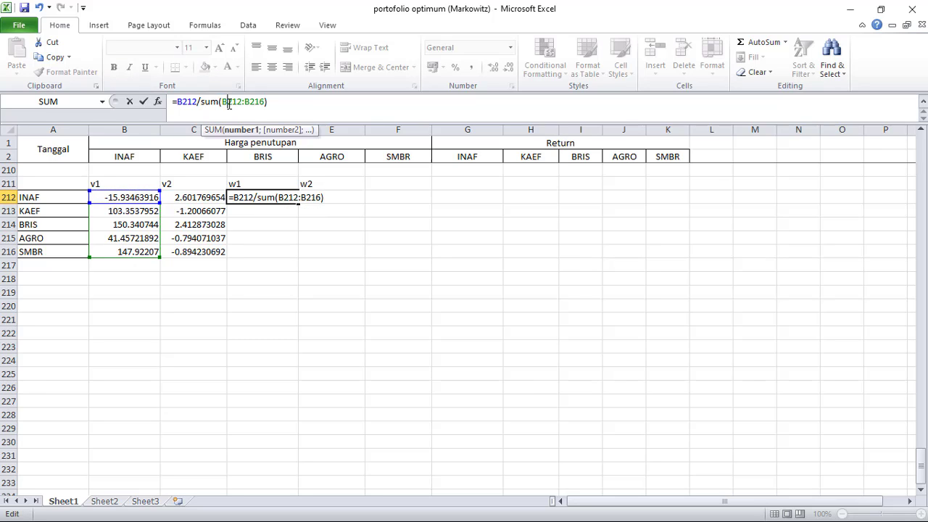
{"action": "type", "text": "$"}
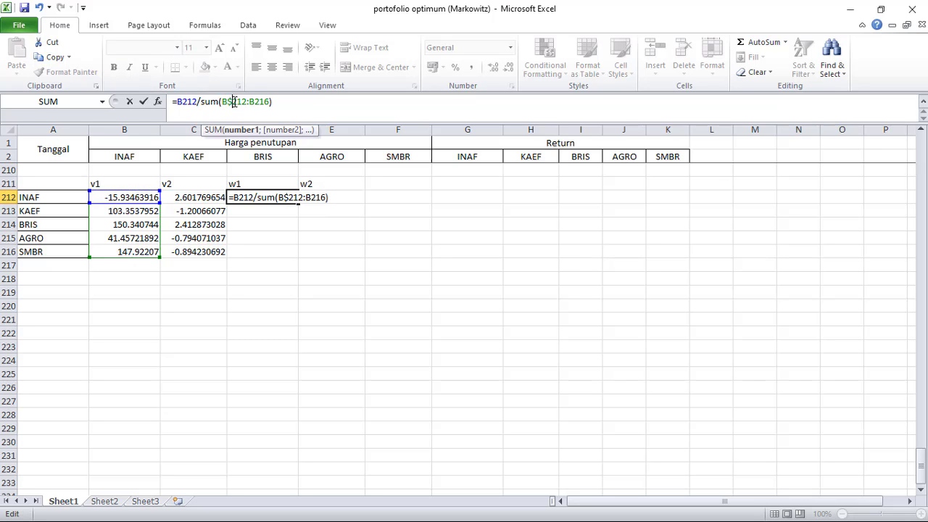
{"action": "type", "text": "$"}
{"action": "left_click", "coordinate": [284, 102]}
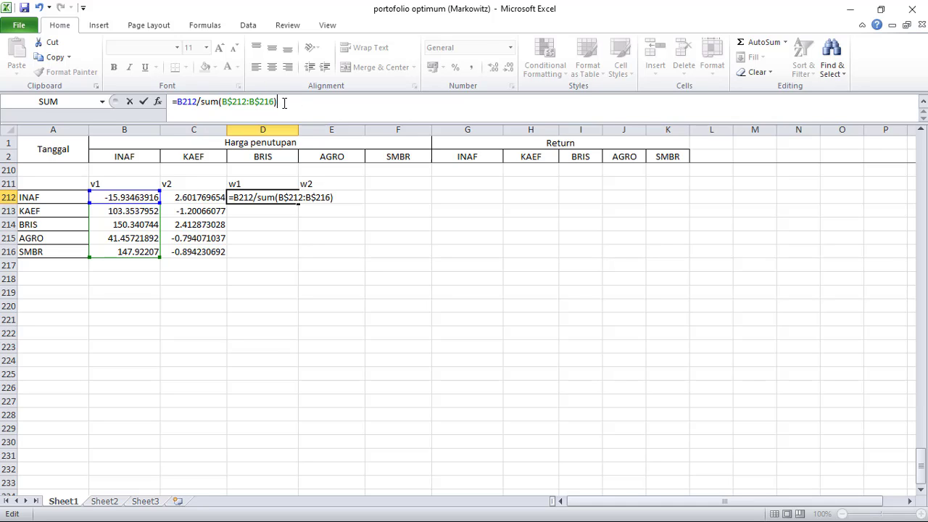
{"action": "key", "text": "Return"}
Step: Copy the D212 weight formula across to E212 and check the references in the copy
{"action": "left_click", "coordinate": [287, 197]}
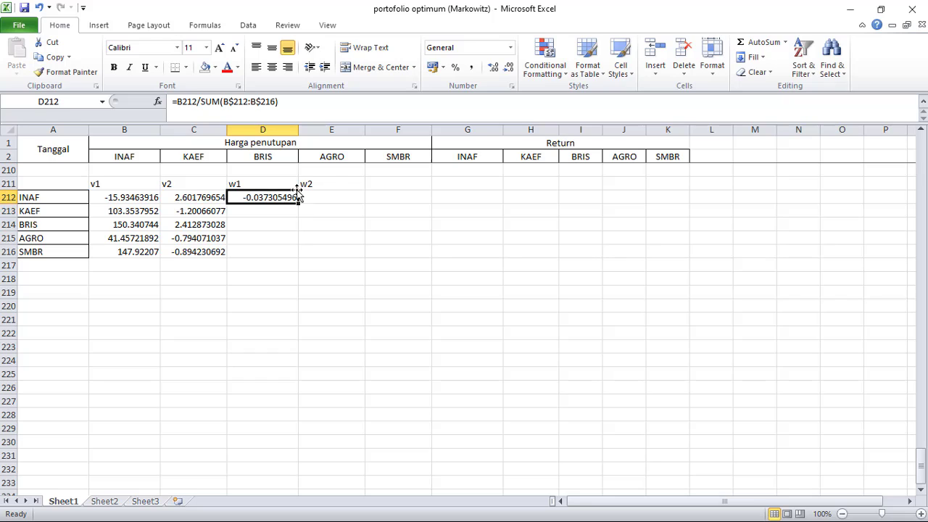
{"action": "left_click_drag", "start_coordinate": [300, 204], "coordinate": [342, 196]}
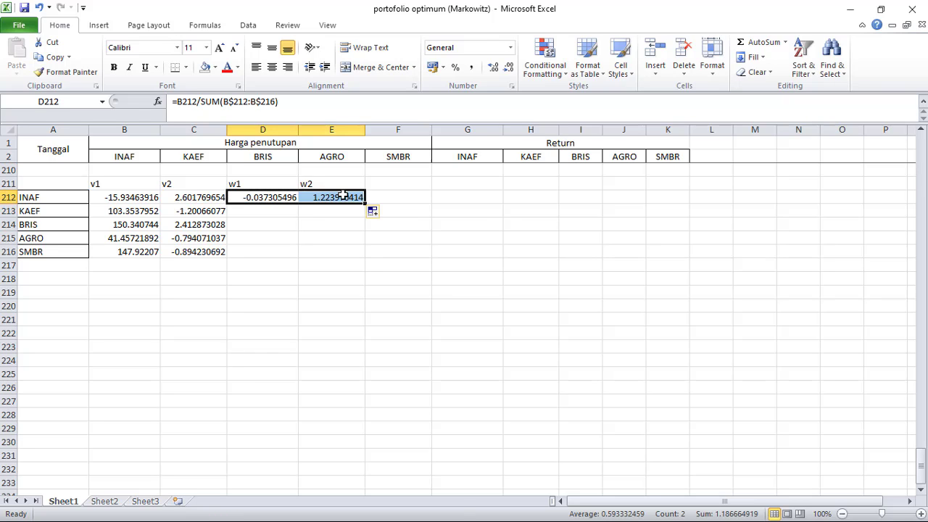
{"action": "left_click", "coordinate": [339, 197]}
{"action": "left_click", "coordinate": [321, 98]}
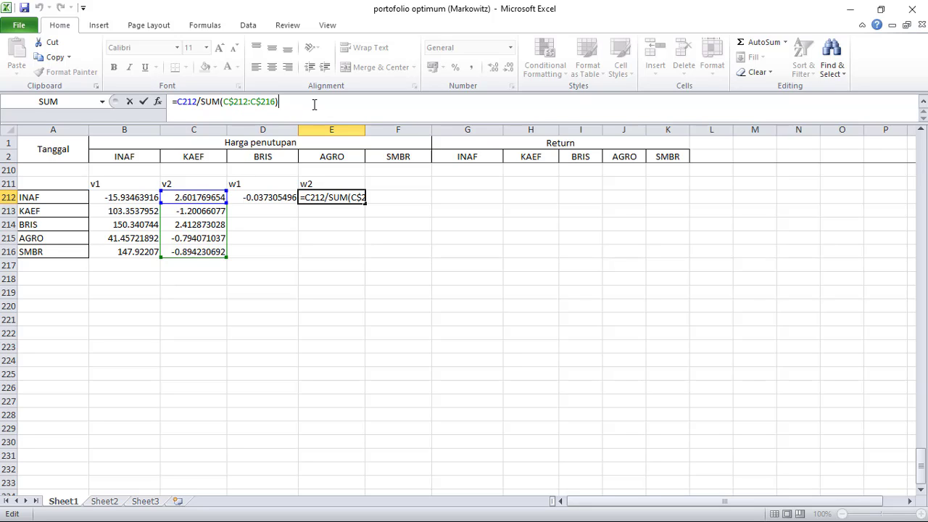
{"action": "key", "text": "Return"}
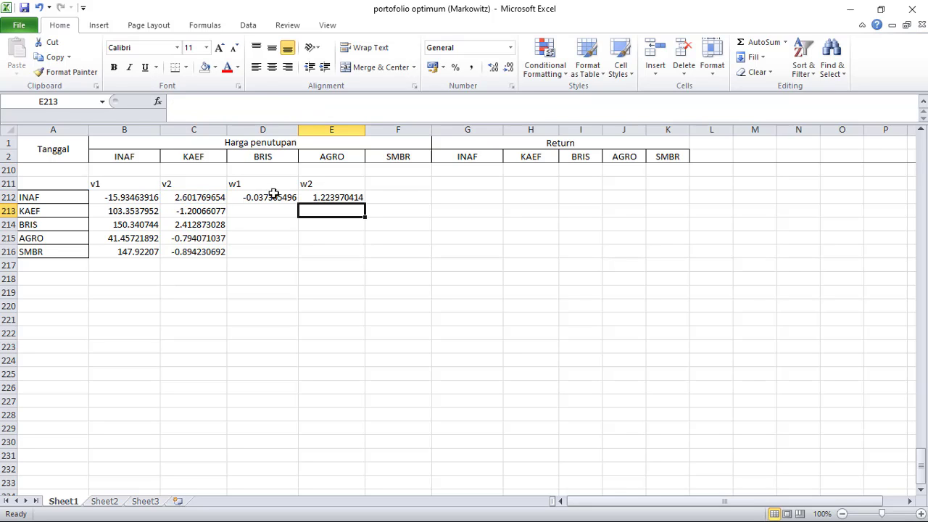
Step: Fill the w1 and w2 weight formulas down from row 212 to row 216
{"action": "left_click", "coordinate": [276, 193]}
{"action": "double_click", "coordinate": [296, 202]}
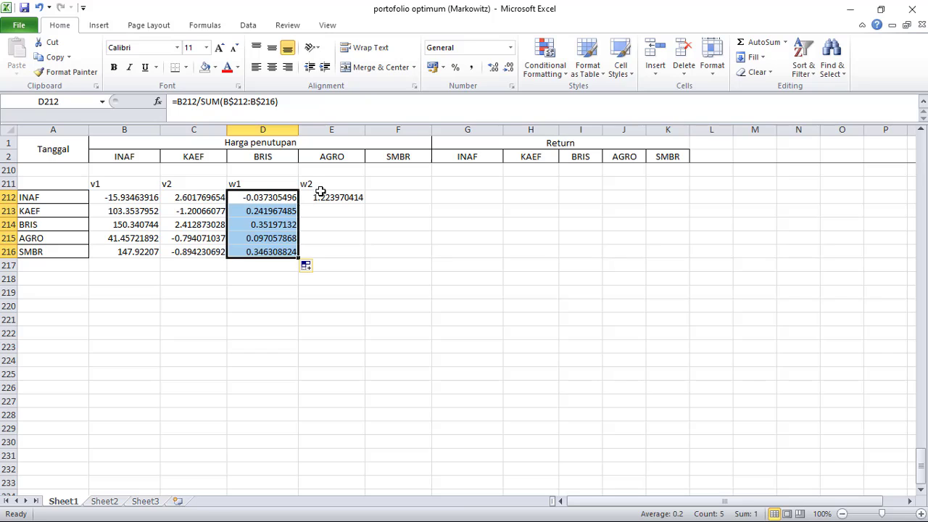
{"action": "left_click", "coordinate": [333, 199]}
{"action": "double_click", "coordinate": [355, 202]}
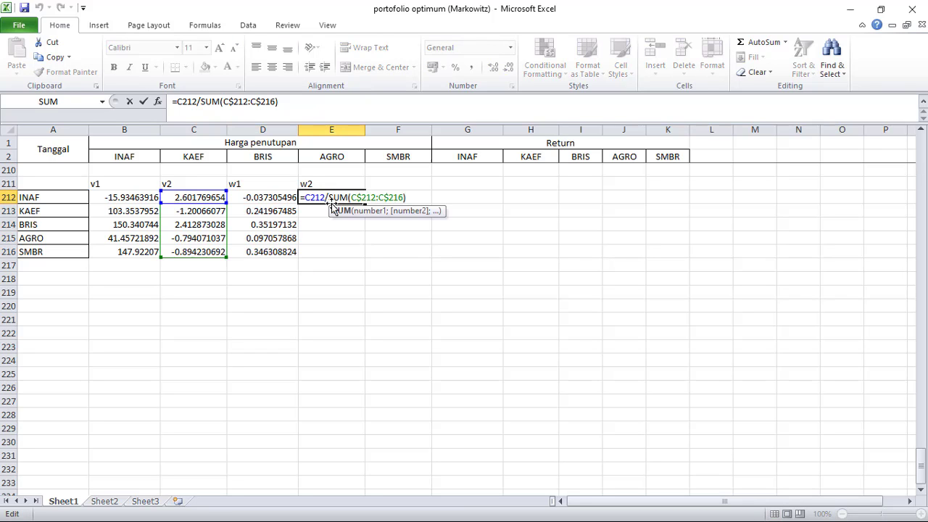
{"action": "key", "text": "Return"}
{"action": "left_click", "coordinate": [355, 198]}
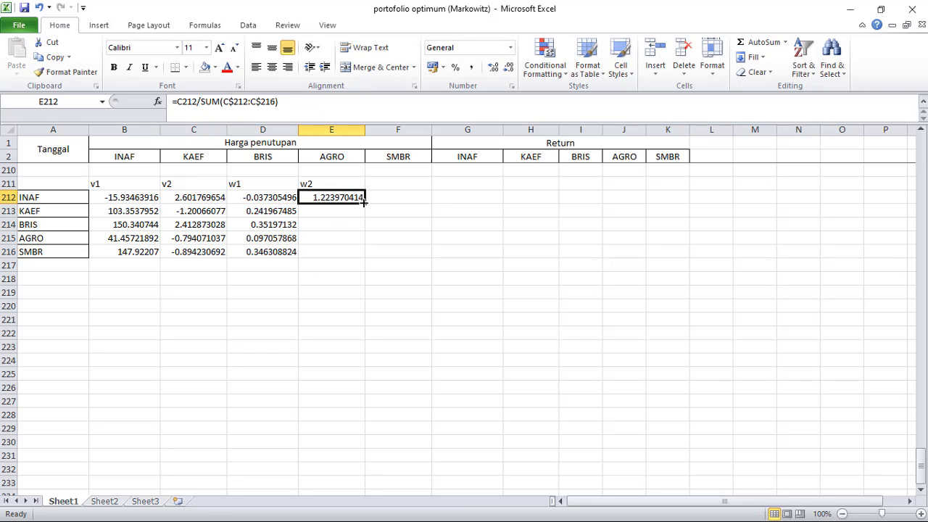
{"action": "double_click", "coordinate": [365, 203]}
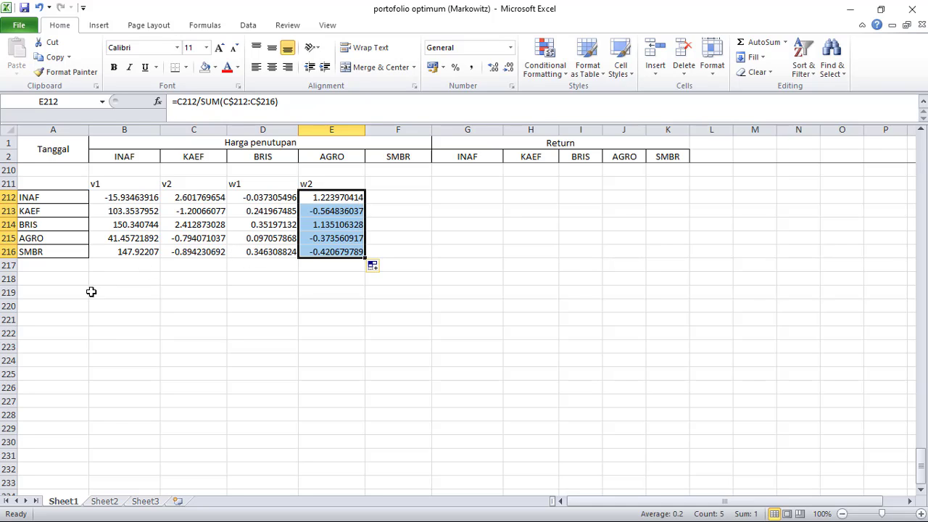
Step: Enter the row labels w1 in A218 and w2 in A219 below the weights table
{"action": "left_click", "coordinate": [72, 277]}
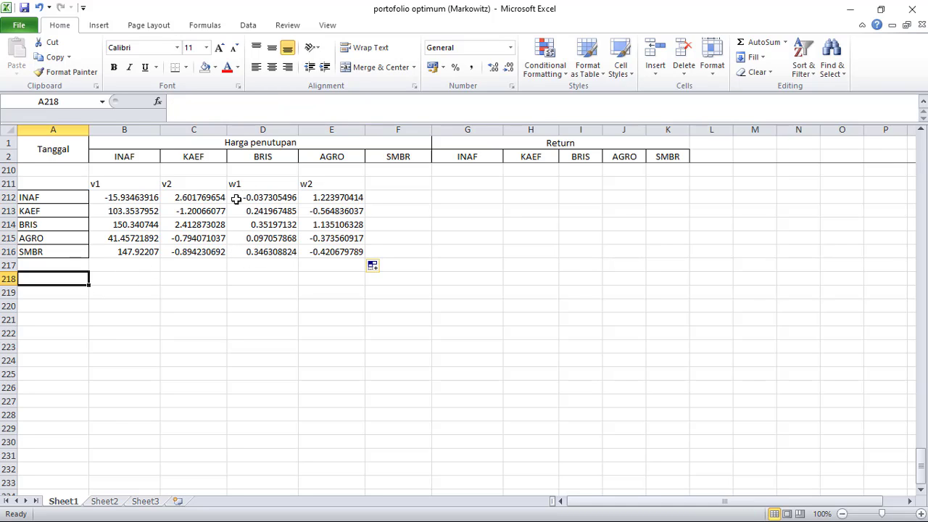
{"action": "type", "text": "w"}
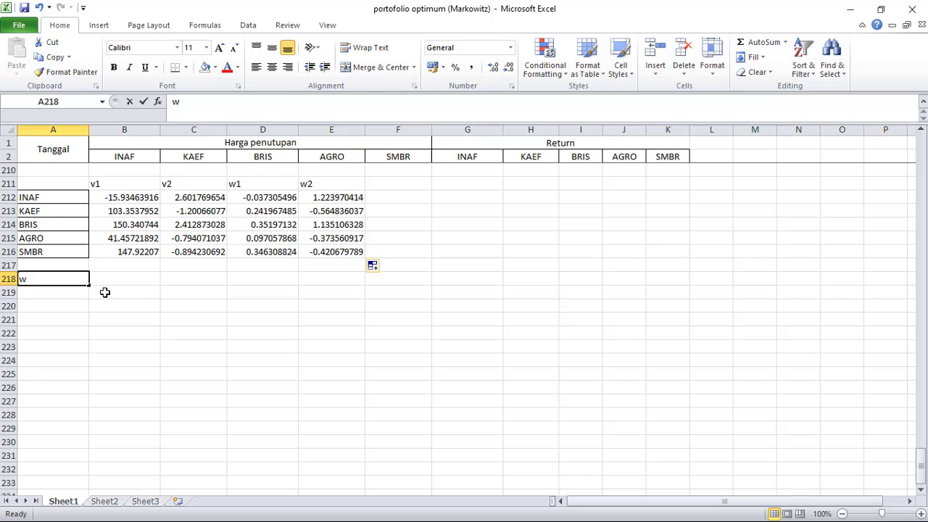
{"action": "type", "text": "1"}
{"action": "key", "text": "Return"}
{"action": "type", "text": "w2"}
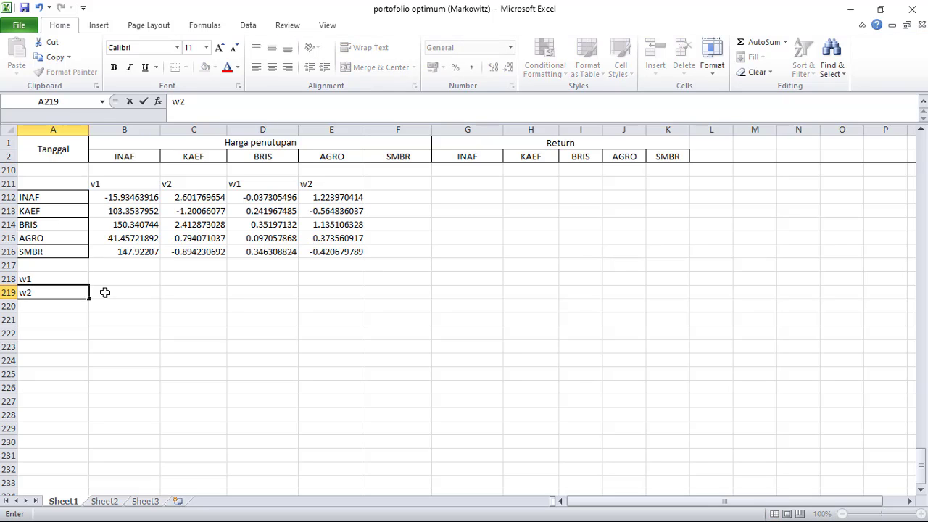
Step: Link B218 to the INAF w1 weight in D212 and B219 to the INAF w2 weight in E212
{"action": "left_click", "coordinate": [105, 292]}
{"action": "key", "text": "Up"}
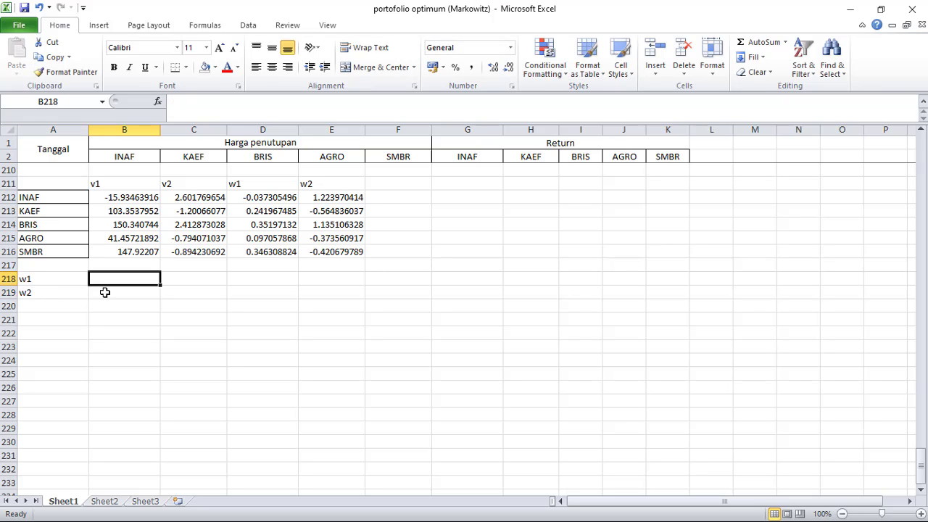
{"action": "type", "text": "="}
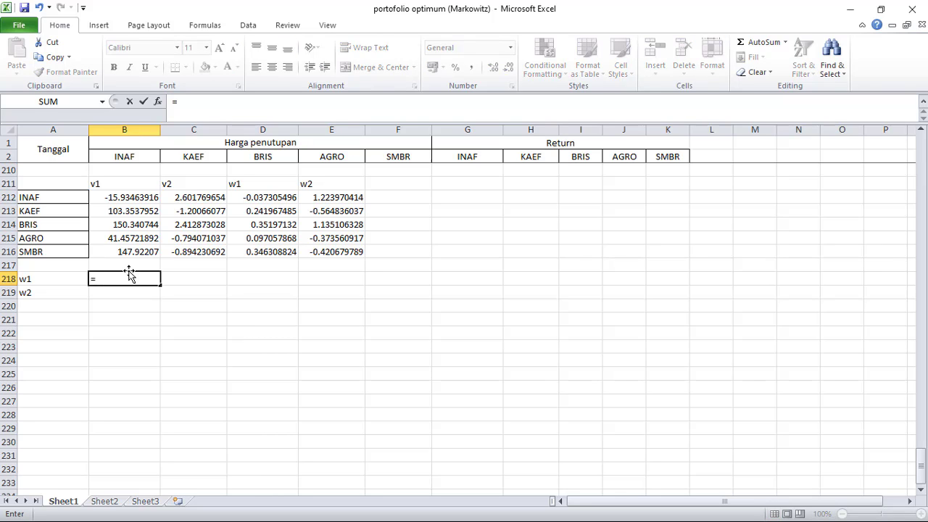
{"action": "left_click", "coordinate": [259, 196]}
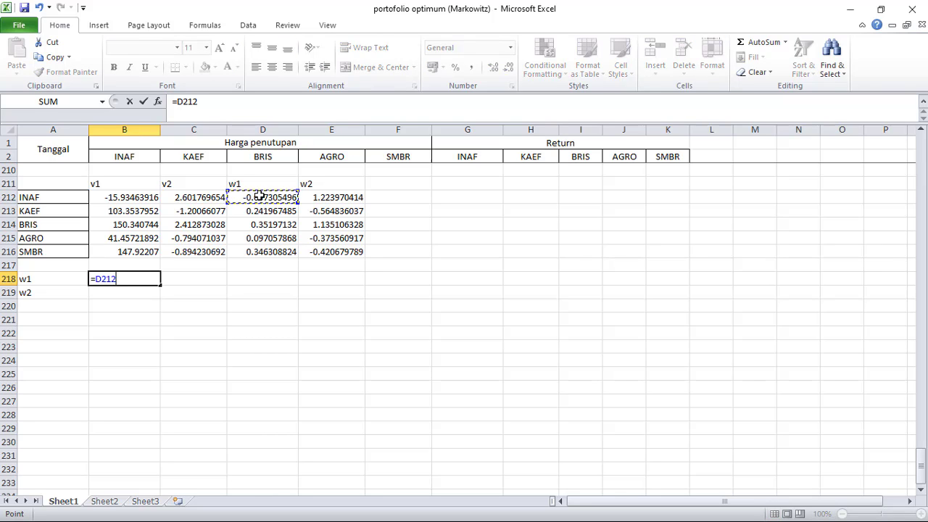
{"action": "key", "text": "Return"}
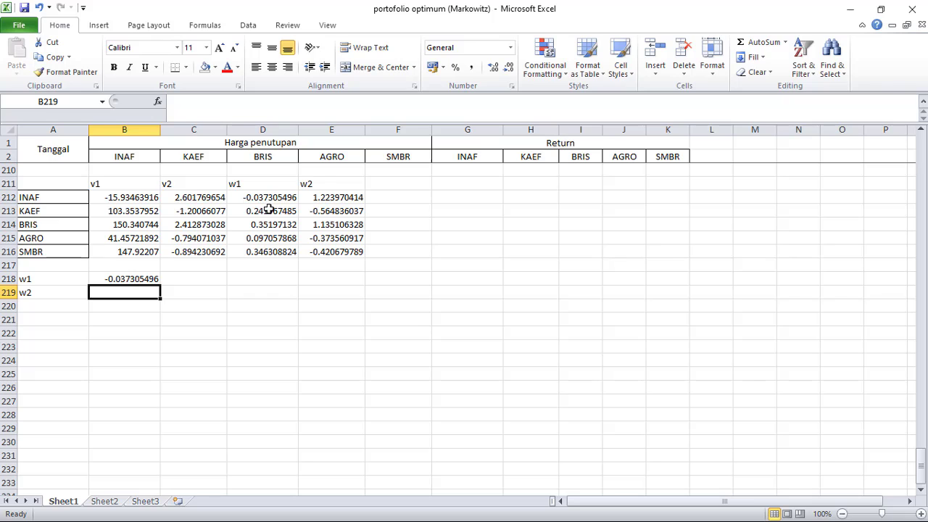
{"action": "type", "text": "="}
{"action": "left_click", "coordinate": [318, 195]}
{"action": "key", "text": "Return"}
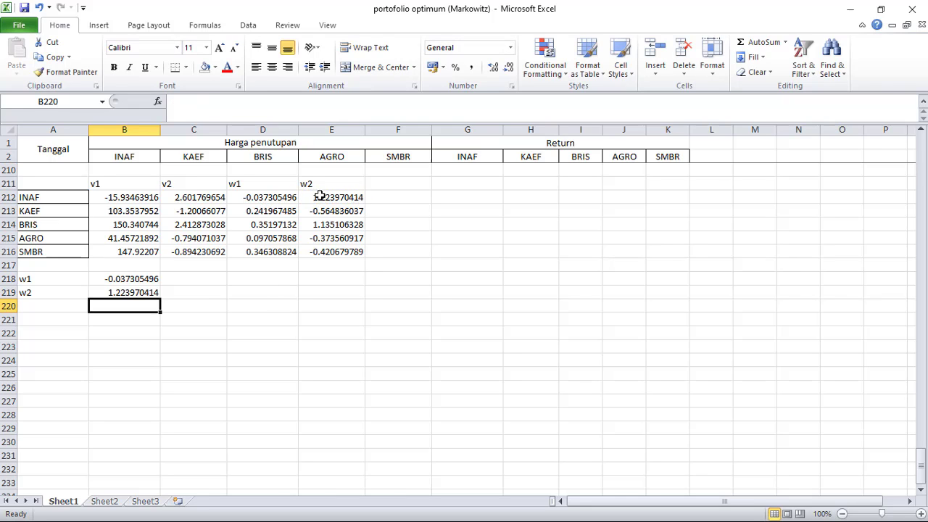
Step: Link C218 to the KAEF w1 weight in D213 and C219 to the KAEF w2 weight in E213
{"action": "left_click", "coordinate": [223, 276]}
{"action": "type", "text": "="}
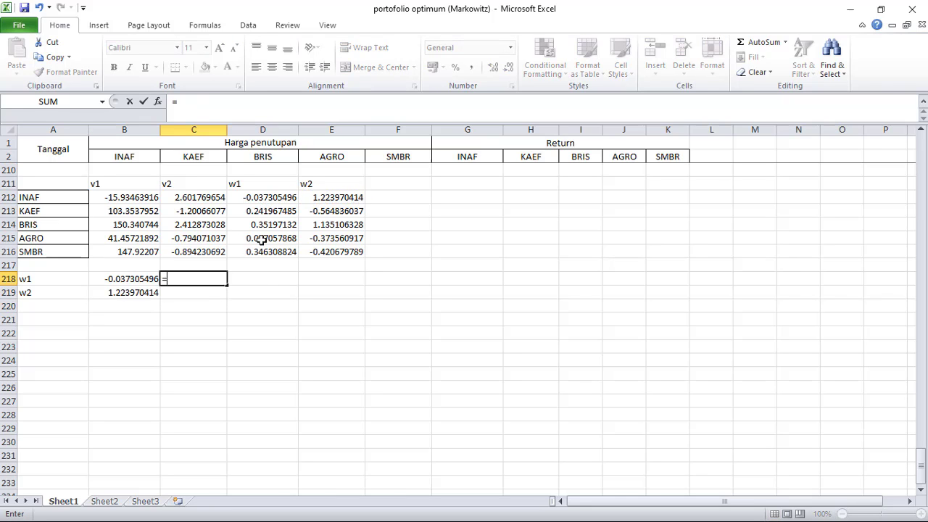
{"action": "left_click", "coordinate": [278, 211]}
{"action": "key", "text": "Return"}
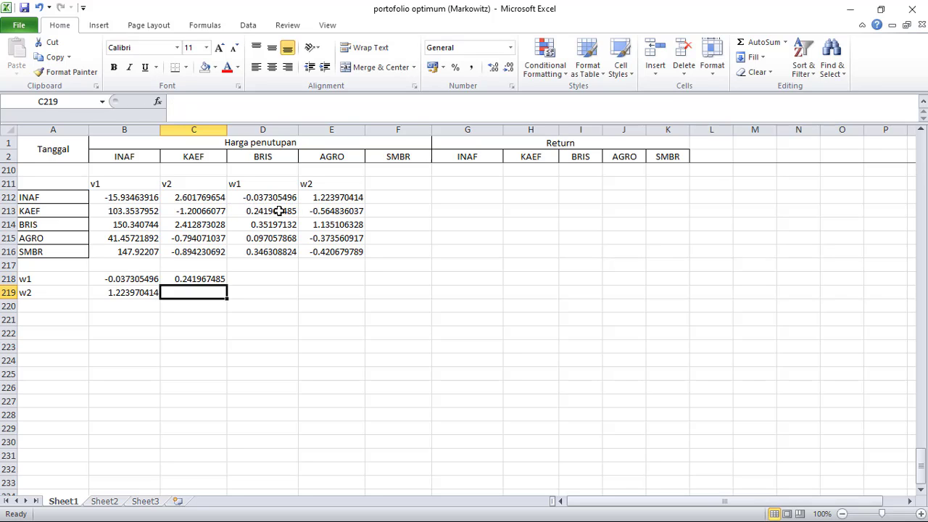
{"action": "type", "text": "="}
{"action": "left_click", "coordinate": [312, 211]}
{"action": "key", "text": "Return"}
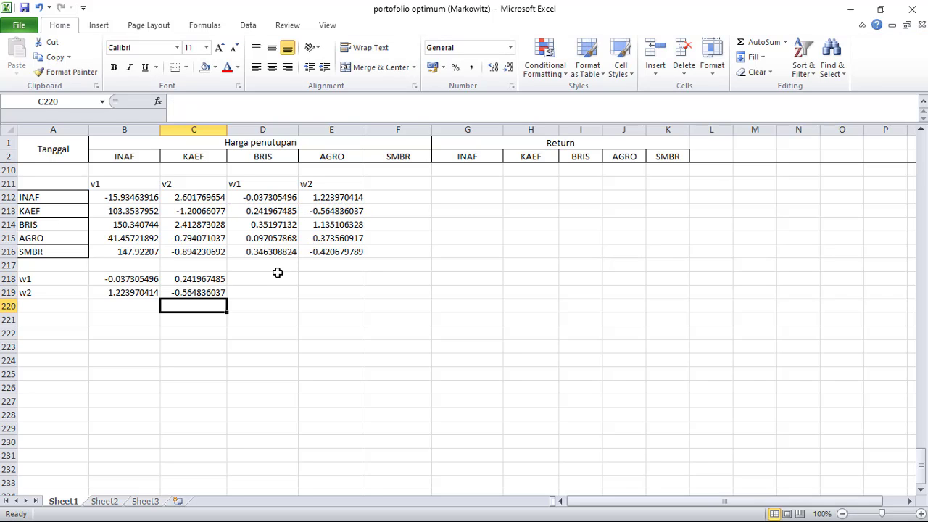
Step: Link D218 to the BRIS w1 weight in D214 and D219 to the BRIS w2 weight in E214
{"action": "left_click", "coordinate": [270, 280]}
{"action": "type", "text": "="}
{"action": "left_click", "coordinate": [281, 225]}
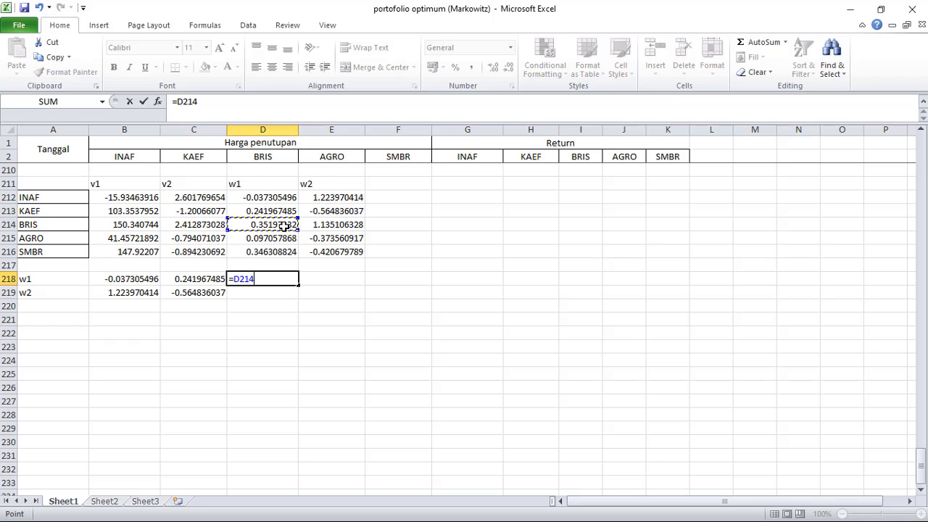
{"action": "key", "text": "Return"}
{"action": "type", "text": "="}
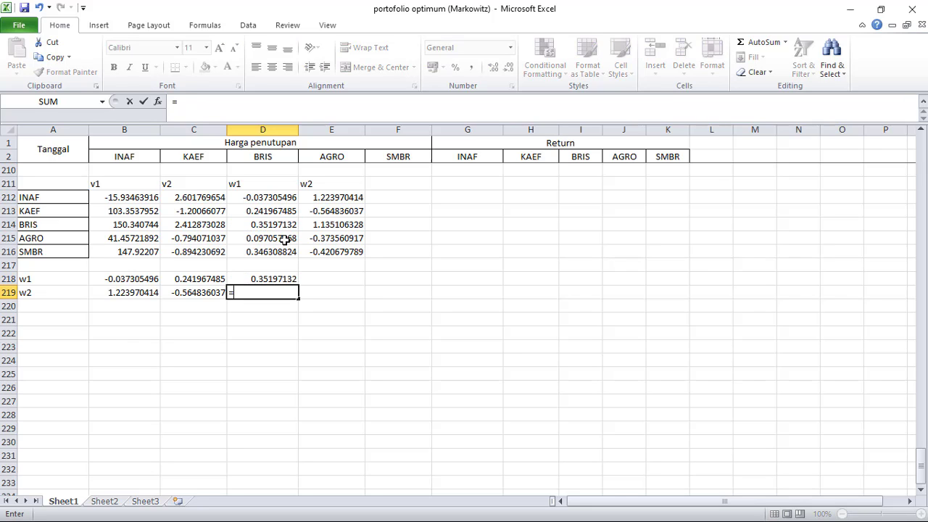
{"action": "left_click", "coordinate": [322, 224]}
{"action": "key", "text": "Return"}
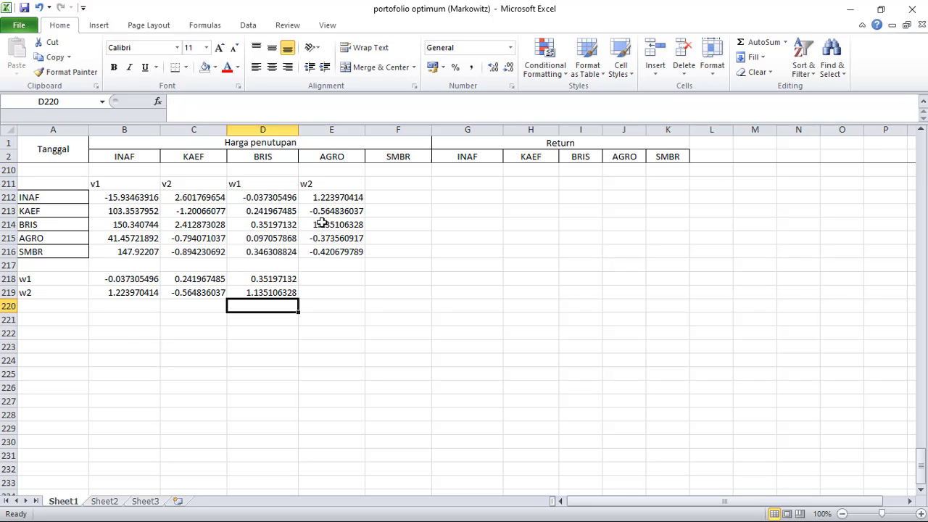
Step: Link E218 to the AGRO w1 weight in D215 and E219 to the AGRO w2 weight in E215
{"action": "left_click", "coordinate": [316, 278]}
{"action": "type", "text": "="}
{"action": "left_click", "coordinate": [286, 238]}
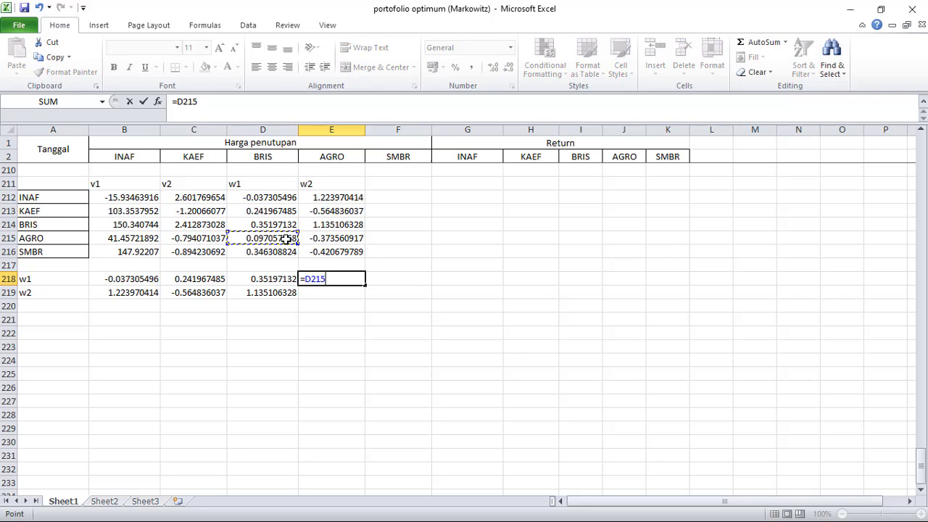
{"action": "key", "text": "Return"}
{"action": "type", "text": "="}
{"action": "left_click", "coordinate": [321, 240]}
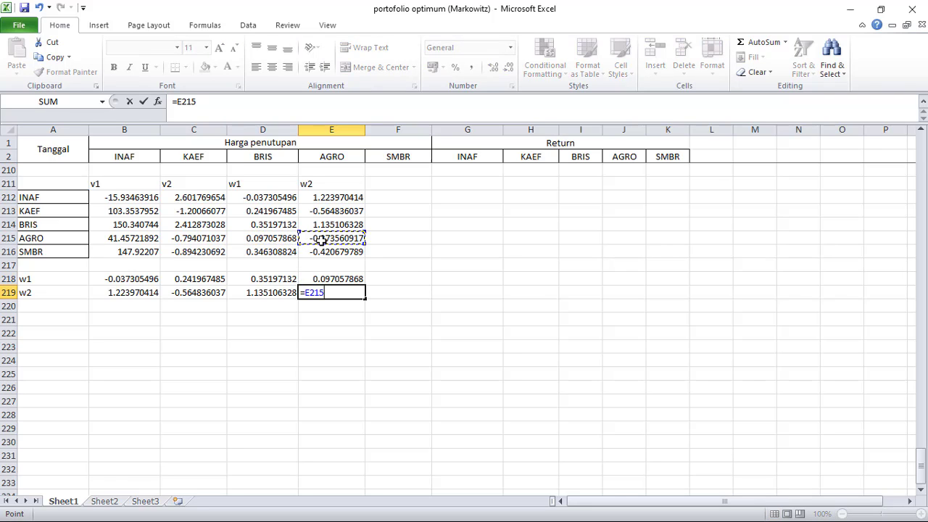
{"action": "key", "text": "Return"}
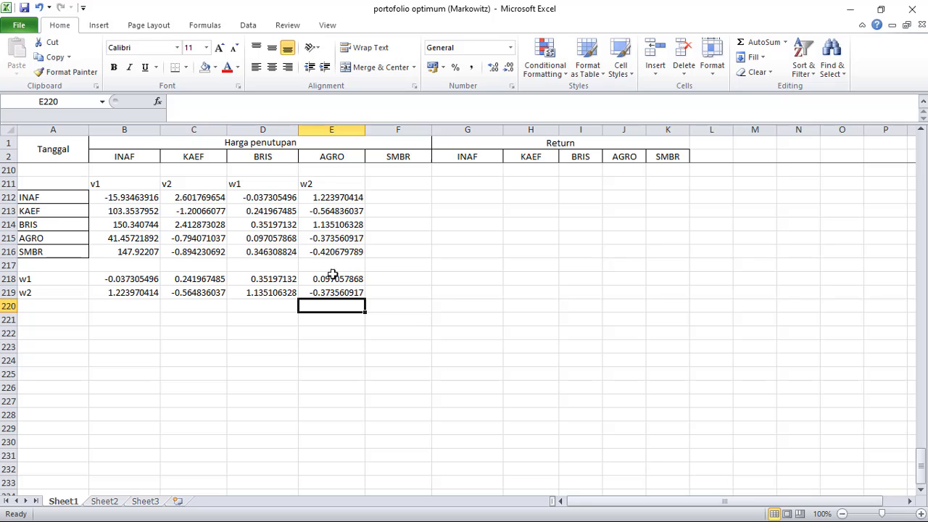
Step: Link F218 to the SMBR w1 weight in D216 and F219 to the SMBR w2 weight in E216
{"action": "left_click", "coordinate": [377, 279]}
{"action": "type", "text": "="}
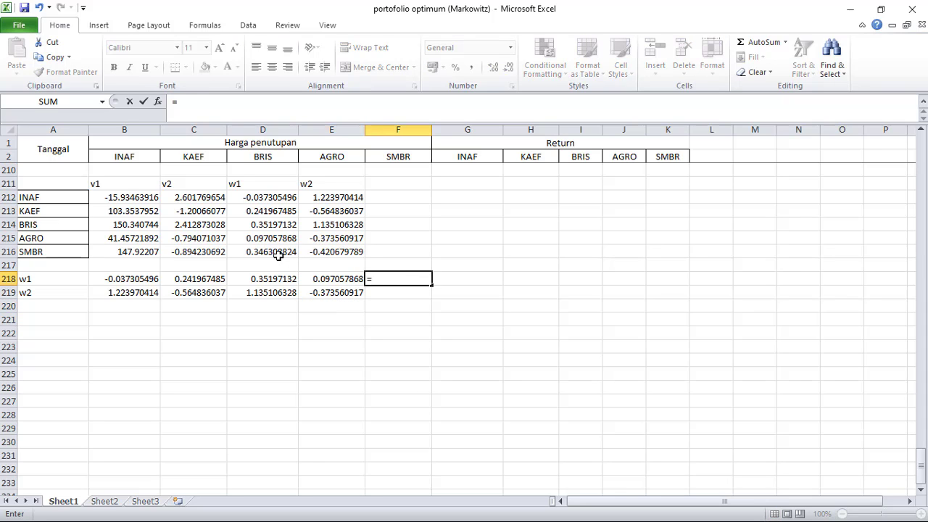
{"action": "left_click", "coordinate": [280, 254]}
{"action": "key", "text": "Return"}
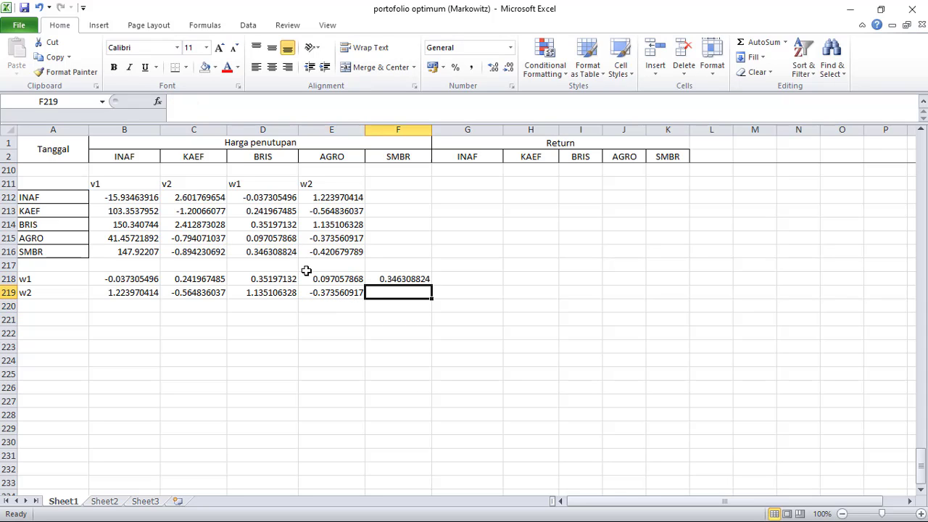
{"action": "type", "text": "="}
{"action": "left_click", "coordinate": [348, 252]}
{"action": "key", "text": "Return"}
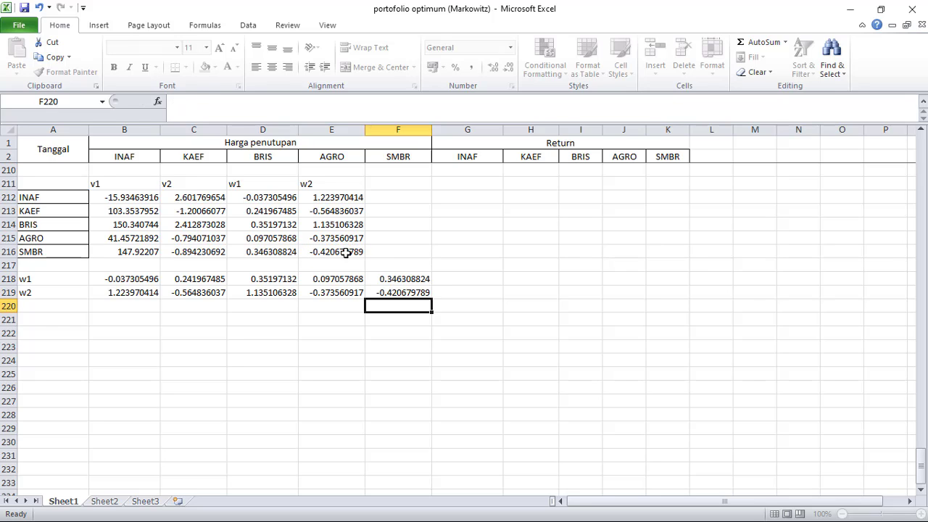
Step: Copy the stock names in A212:A216 and paste them transposed into row 220 starting at B220
{"action": "key", "text": "Home"}
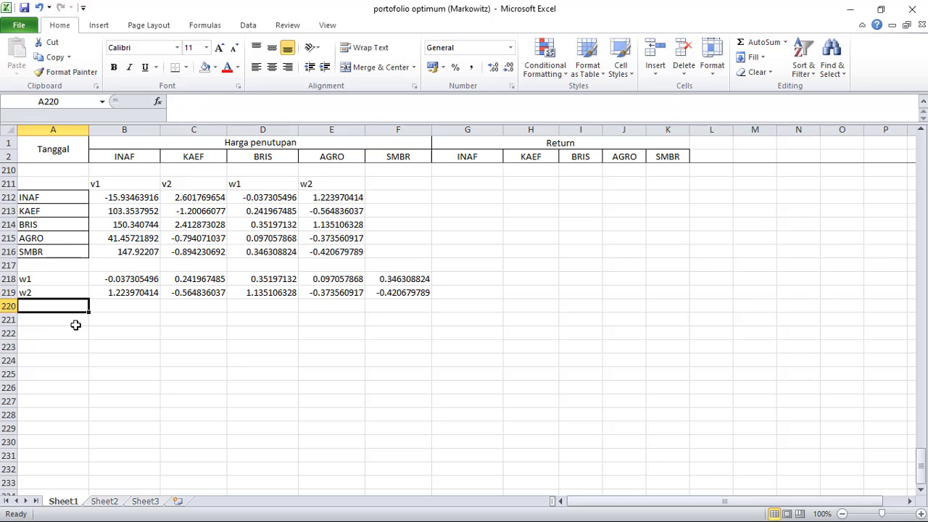
{"action": "left_click_drag", "start_coordinate": [58, 198], "coordinate": [45, 251]}
{"action": "key", "text": "ctrl+c"}
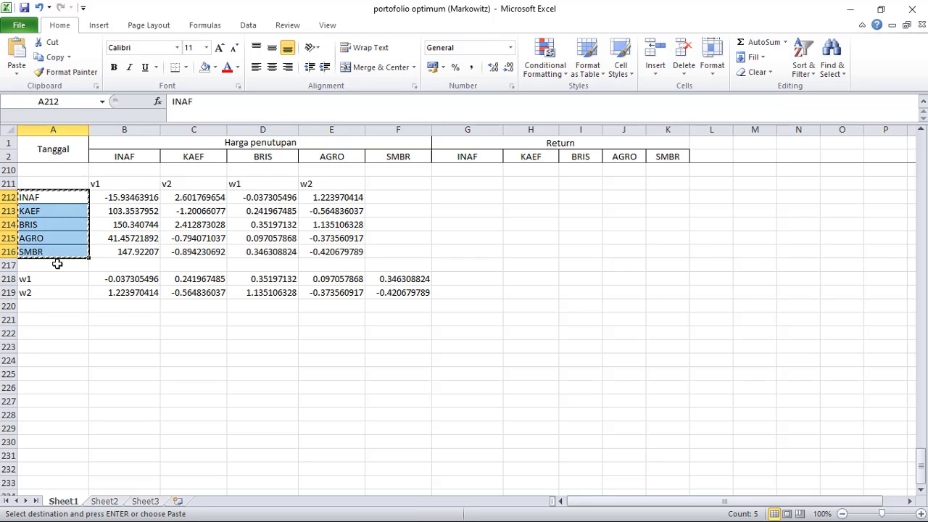
{"action": "left_click", "coordinate": [107, 305]}
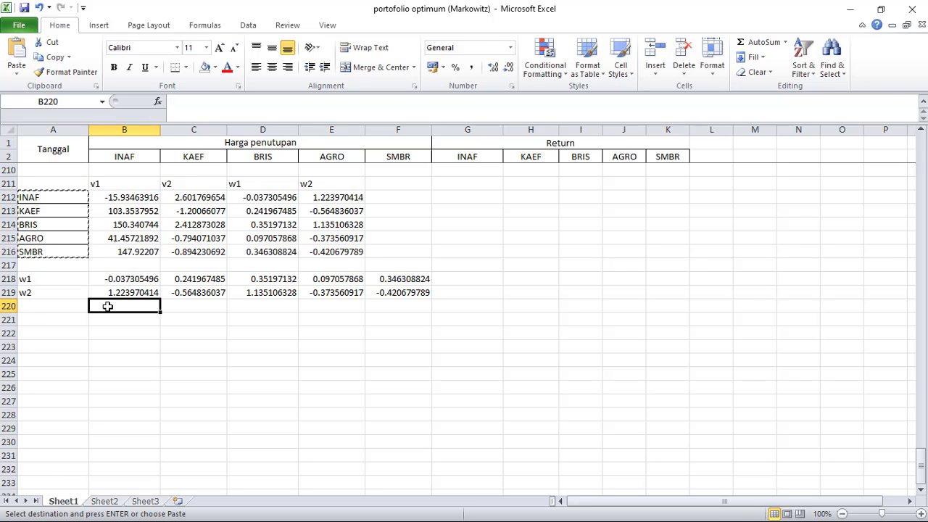
{"action": "right_click", "coordinate": [107, 306]}
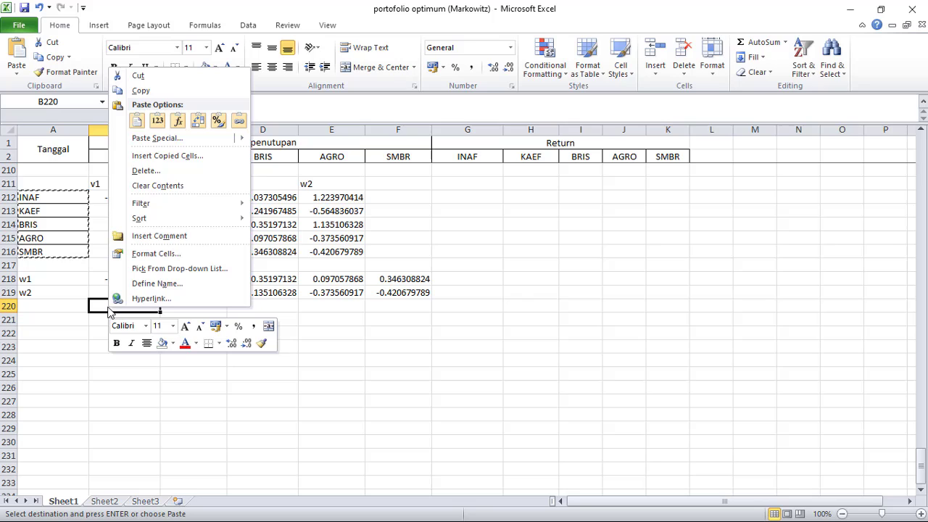
{"action": "left_click", "coordinate": [197, 120]}
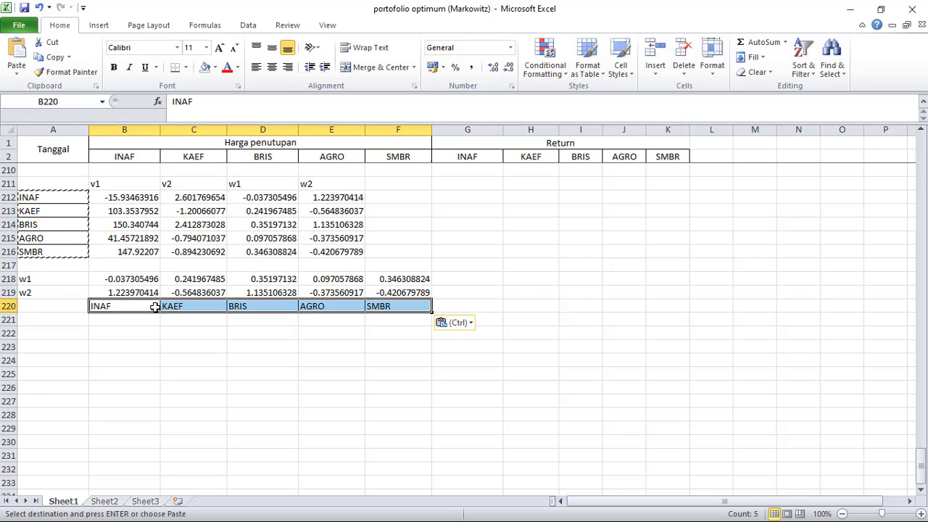
Step: Enter the header alpha in A220, beside the transposed stock names
{"action": "left_click", "coordinate": [102, 329]}
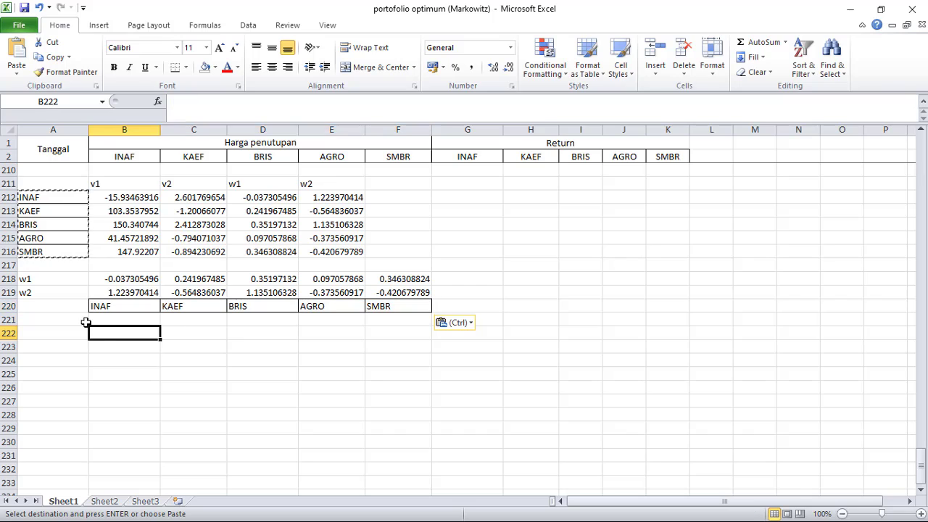
{"action": "left_click", "coordinate": [75, 316]}
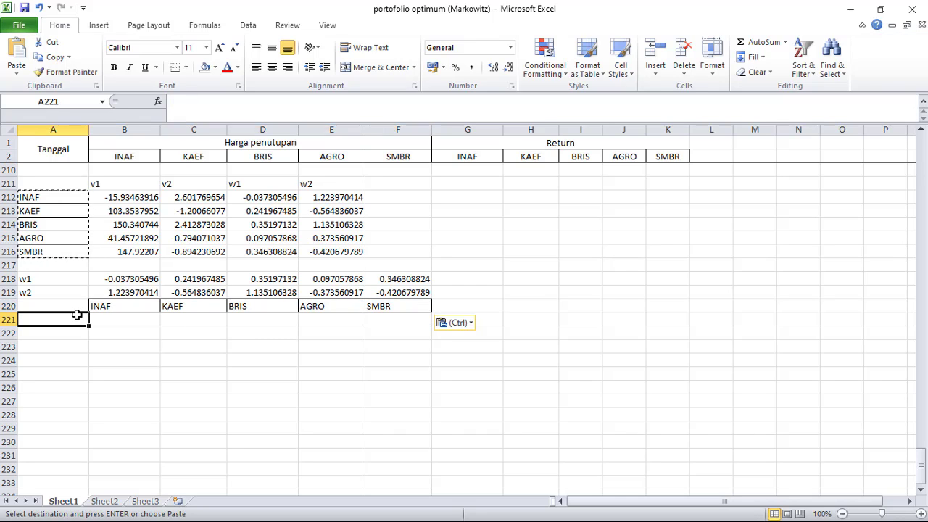
{"action": "left_click", "coordinate": [72, 305]}
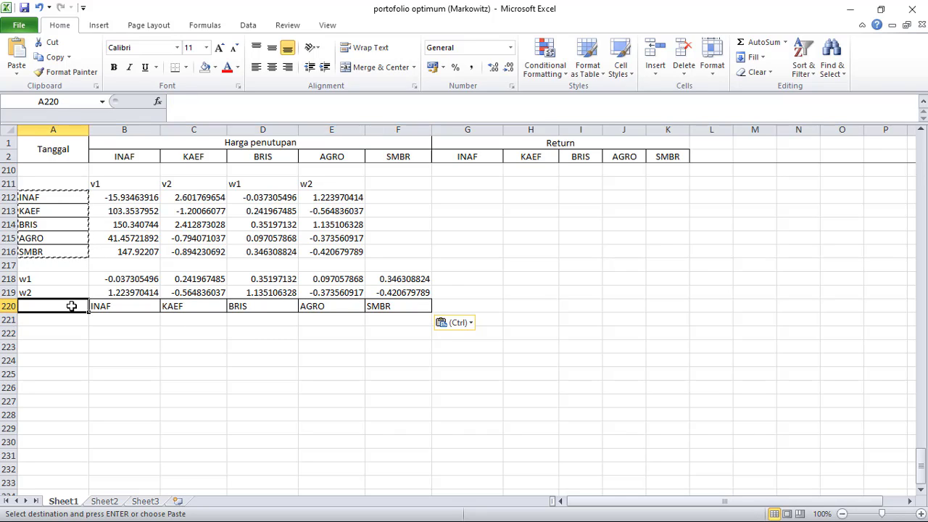
{"action": "type", "text": "alpha"}
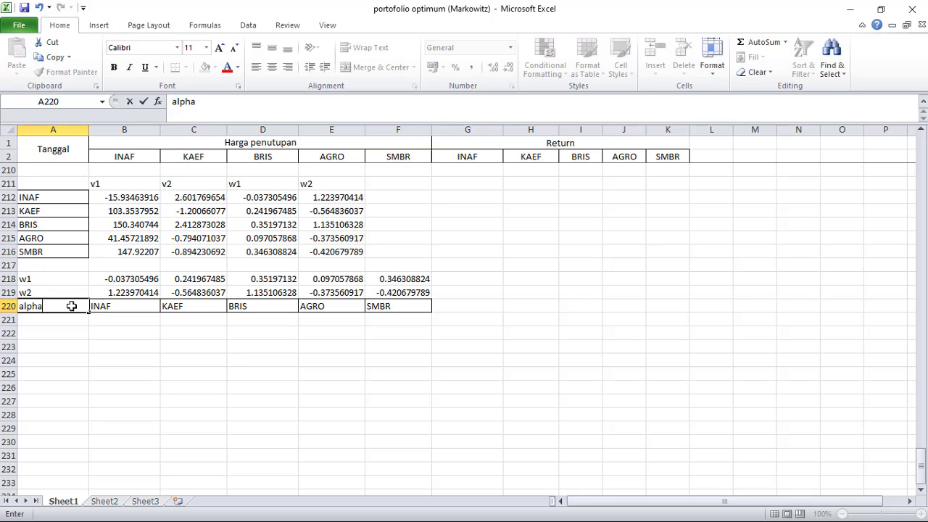
{"action": "key", "text": "Return"}
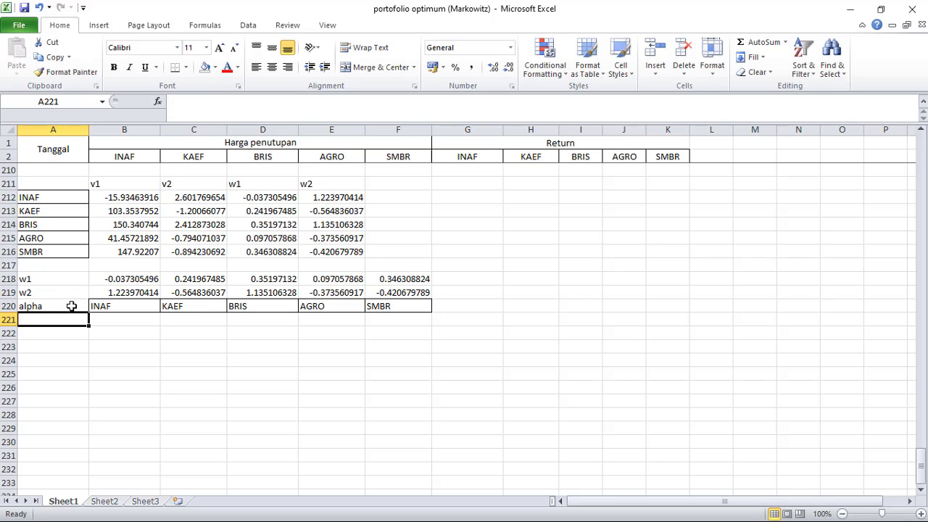
Step: Enter 0.1 in A221 and 0.2 in A222, and extend the alpha series down to 0.9 in A229
{"action": "type", "text": "0.1"}
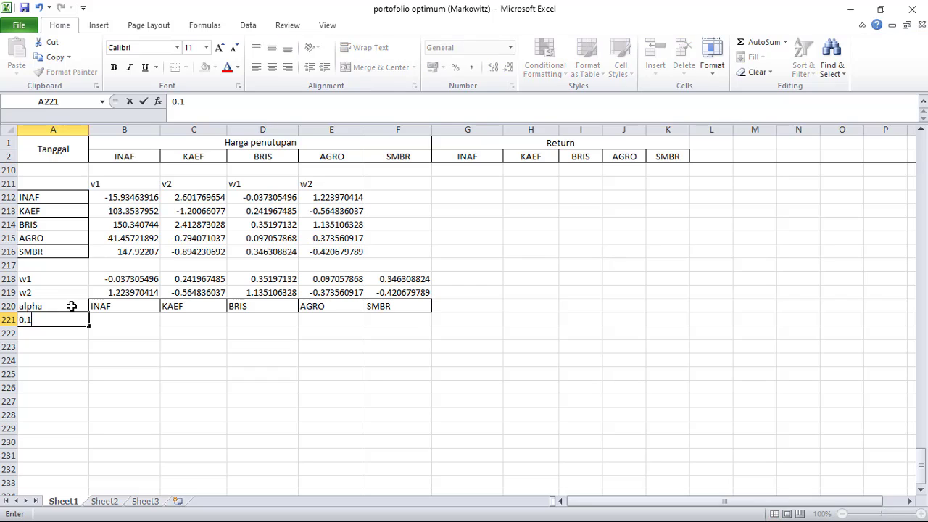
{"action": "key", "text": "Return"}
{"action": "type", "text": "0.2"}
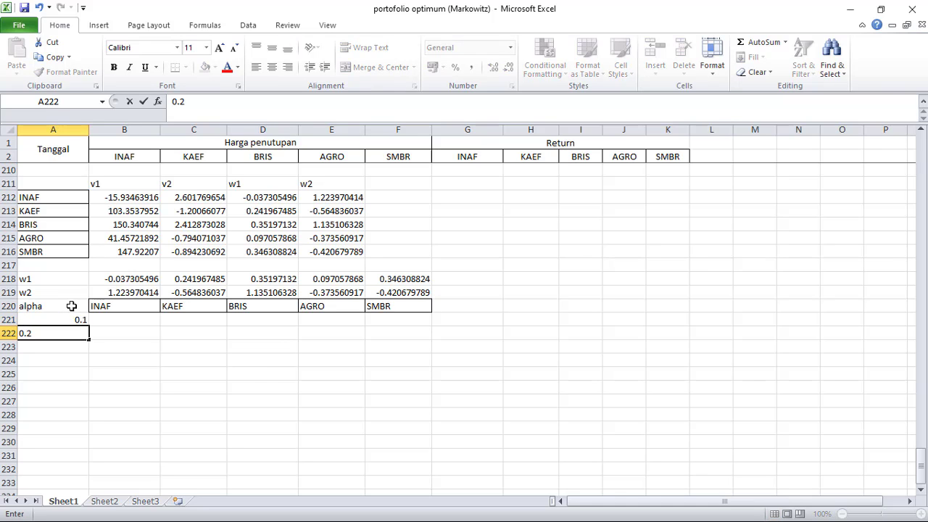
{"action": "key", "text": "Return"}
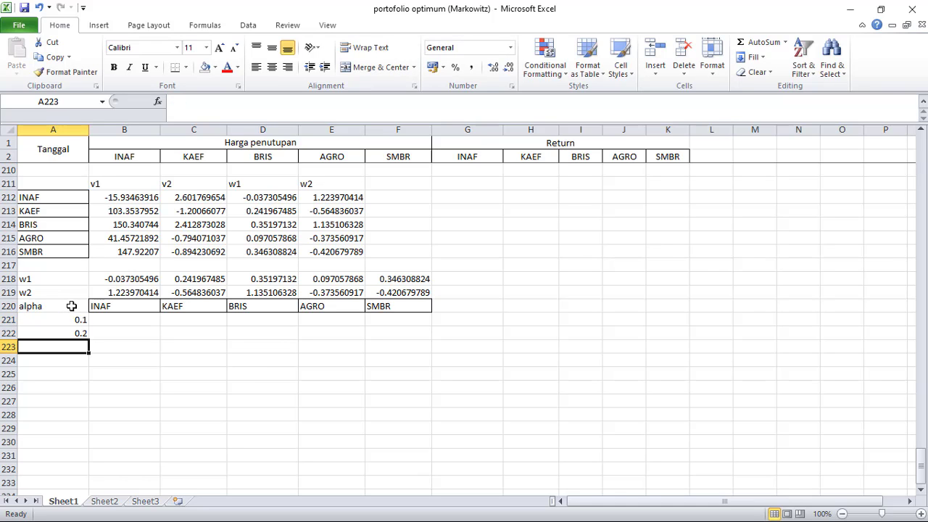
{"action": "left_click_drag", "start_coordinate": [72, 320], "coordinate": [70, 437]}
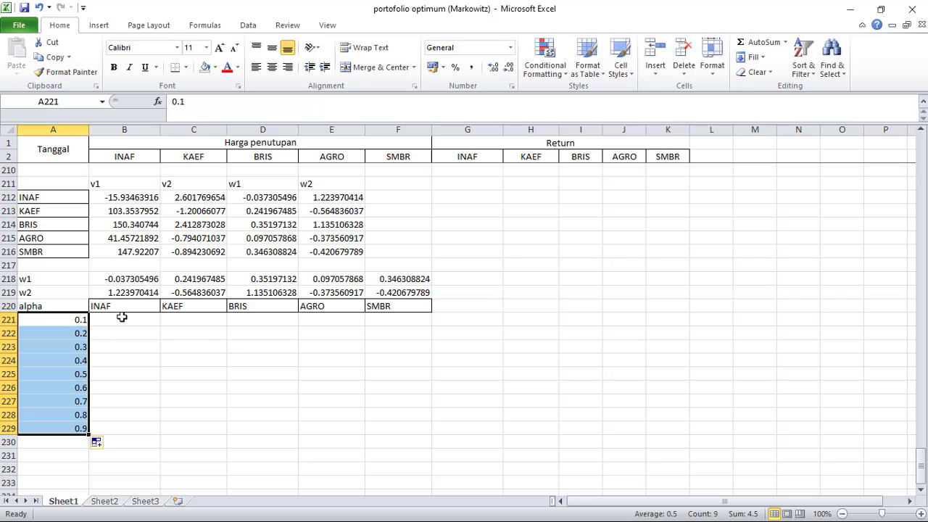
Step: Build the INAF combined weight formula in B221 from alpha, w1 and w2 as =A221*B218+((1-A221)*B219
{"action": "left_click", "coordinate": [121, 319]}
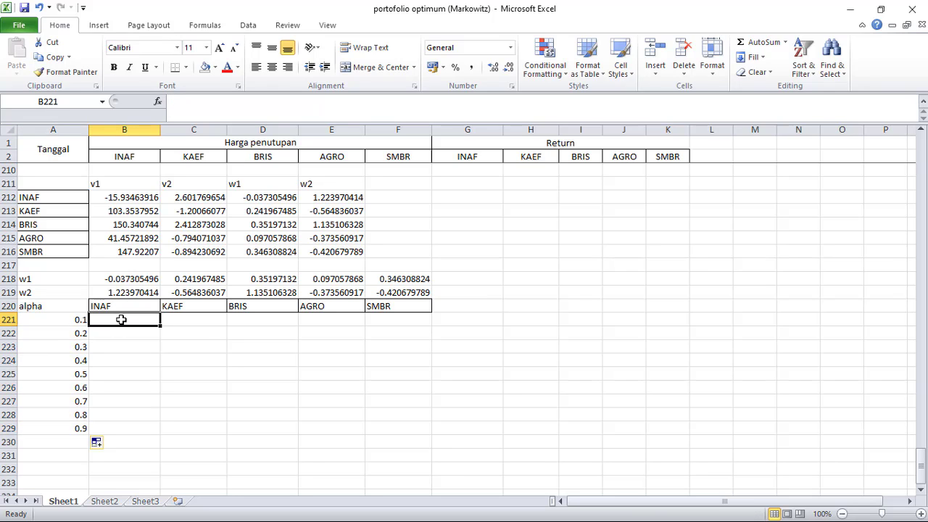
{"action": "type", "text": "="}
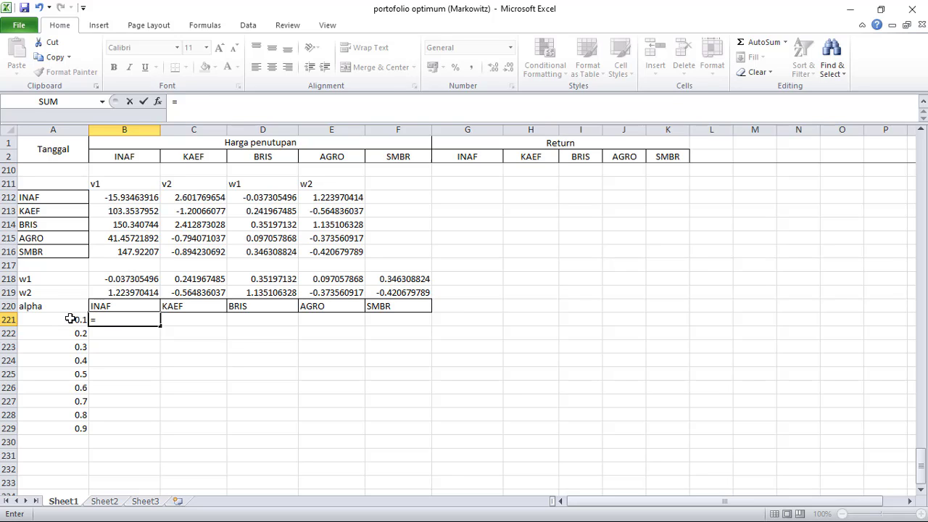
{"action": "left_click", "coordinate": [71, 319]}
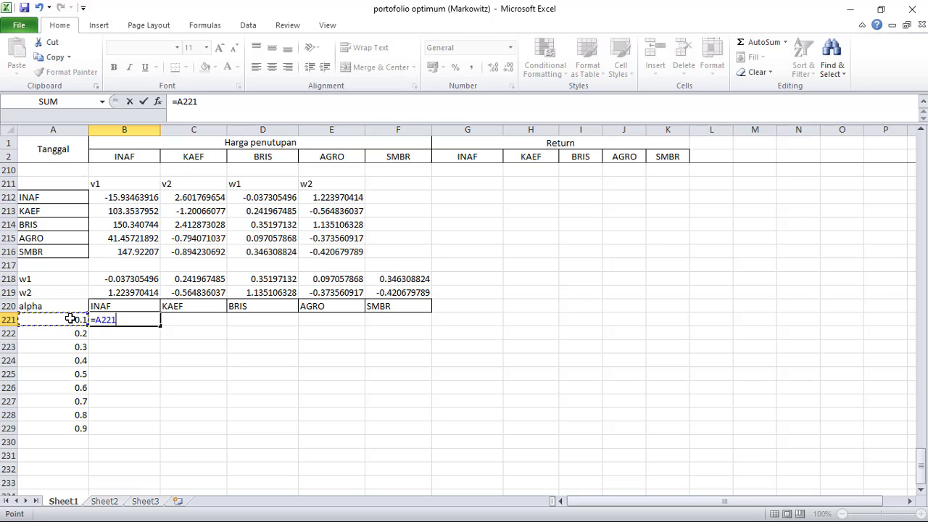
{"action": "type", "text": "*"}
{"action": "left_click", "coordinate": [129, 278]}
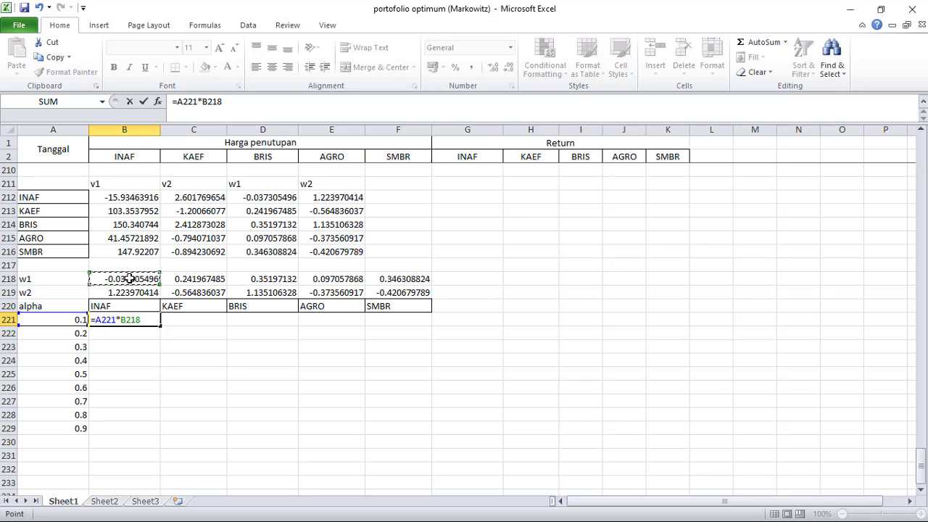
{"action": "type", "text": "+((1-"}
{"action": "left_click", "coordinate": [72, 319]}
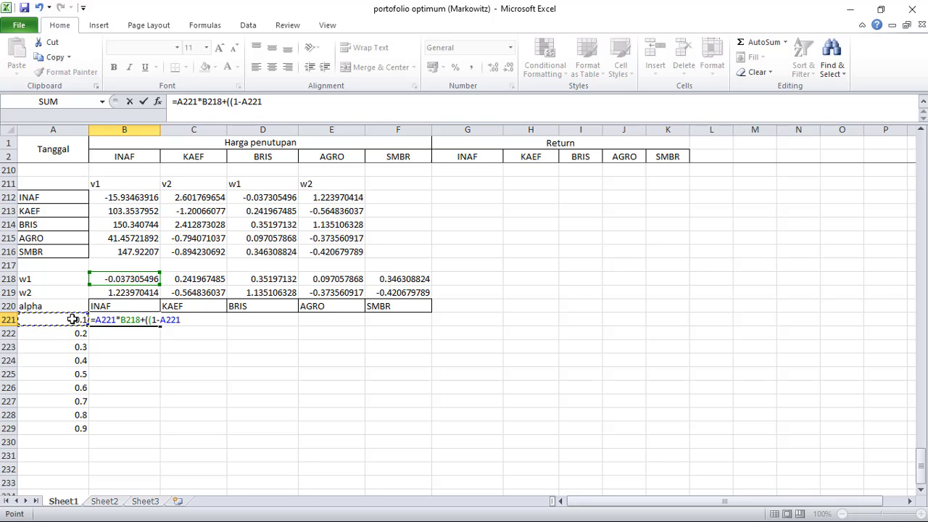
{"action": "type", "text": ")*"}
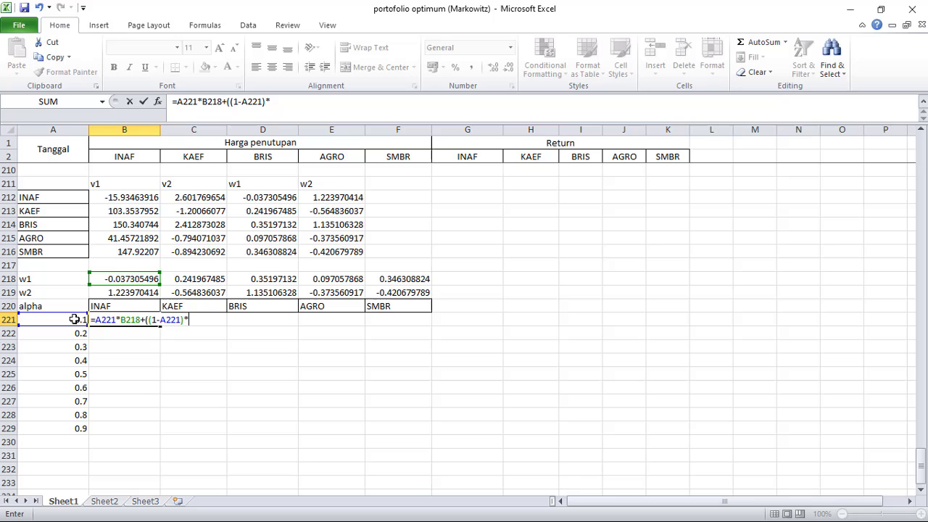
{"action": "left_click", "coordinate": [131, 292]}
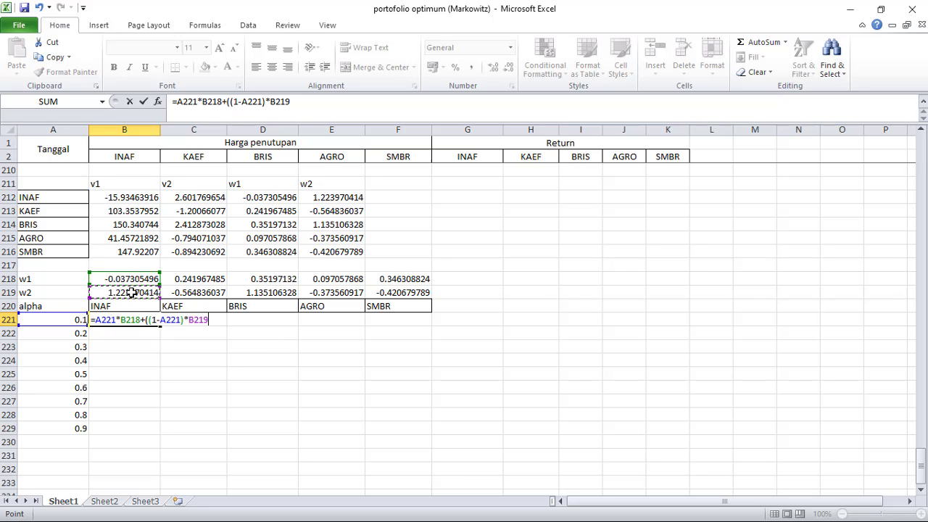
Step: Lock the alpha column and the w1 and w2 rows in B221, completing the formula as =$A221*B$218+((1-$A221)*B$219)
{"action": "left_click", "coordinate": [183, 103]}
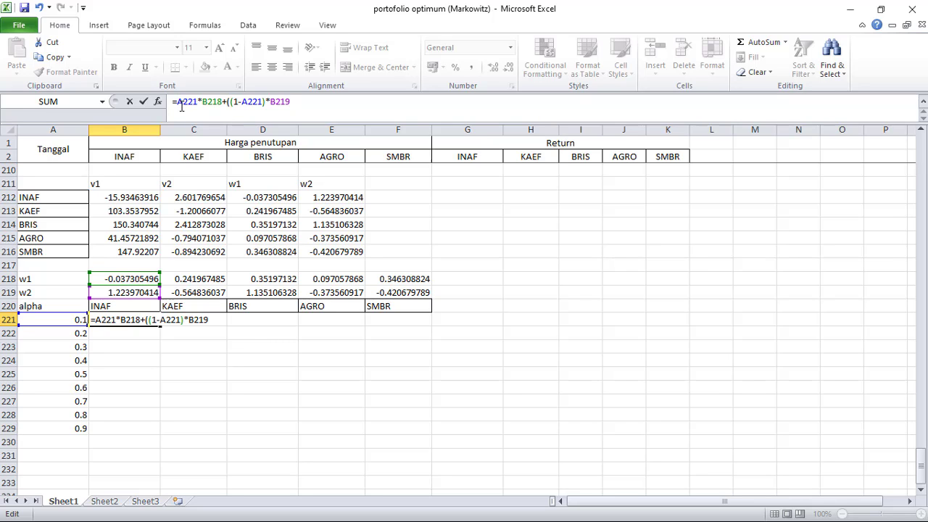
{"action": "type", "text": "$"}
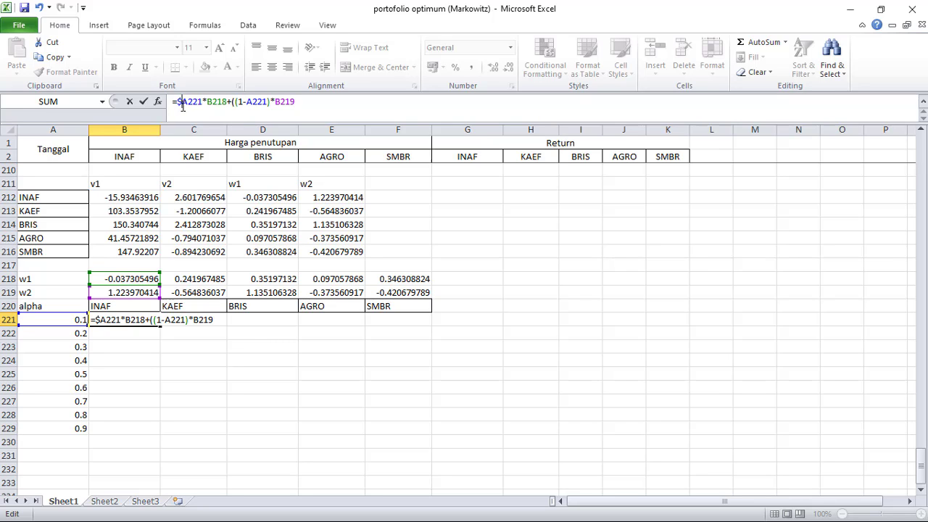
{"action": "left_click", "coordinate": [246, 103]}
{"action": "type", "text": "$"}
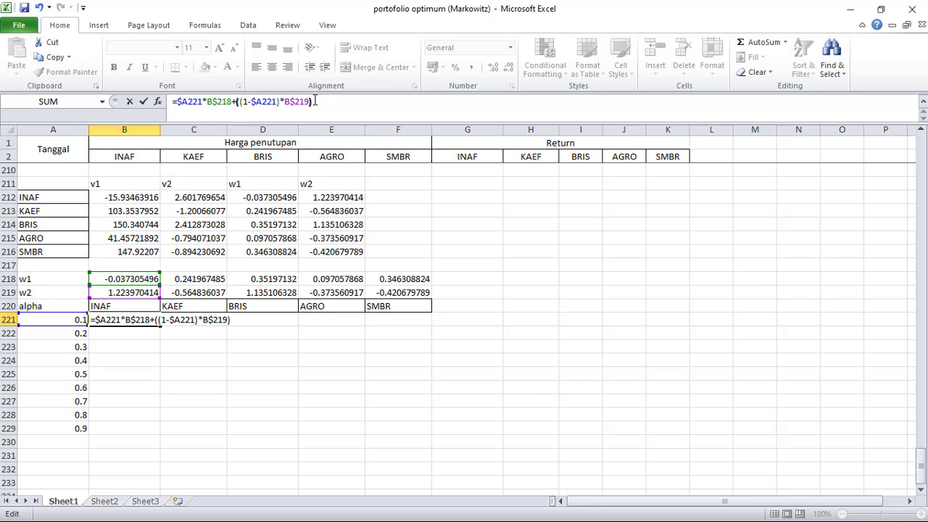
{"action": "key", "text": "Return"}
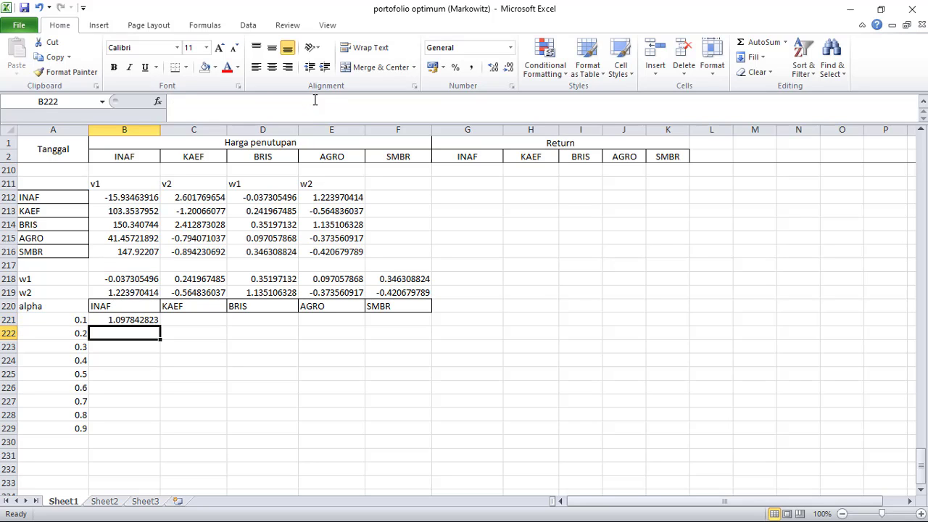
Step: Fill the B221 weight formula across to F221 and check the copied formula in E221
{"action": "left_click", "coordinate": [137, 319]}
{"action": "left_click_drag", "start_coordinate": [161, 325], "coordinate": [392, 320]}
{"action": "left_click", "coordinate": [332, 321]}
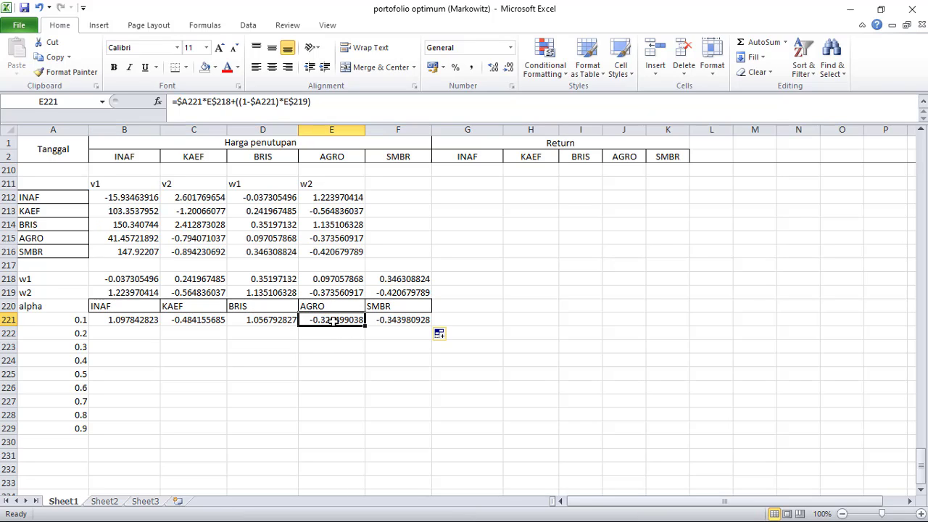
Step: Review the weight formula in E221 and fill the formulas in B221:F221 down to row 229
{"action": "left_click", "coordinate": [369, 104]}
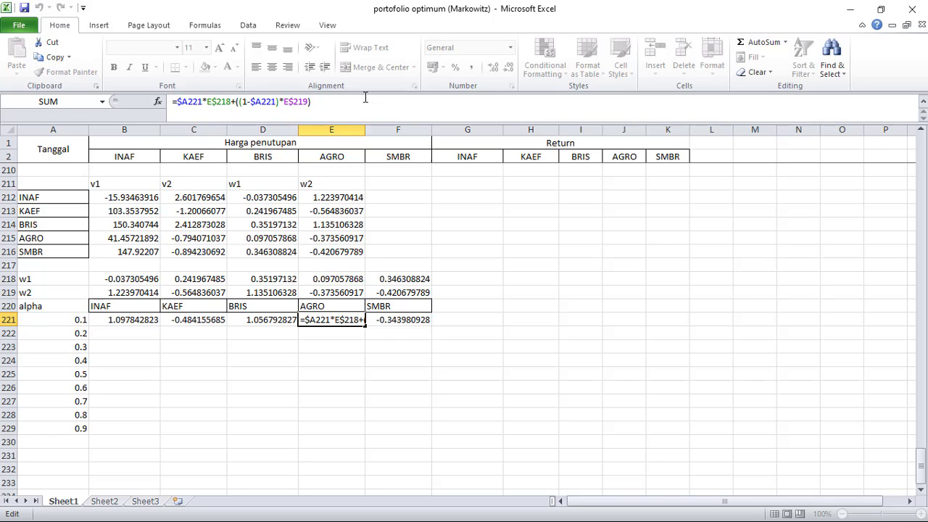
{"action": "key", "text": "Return"}
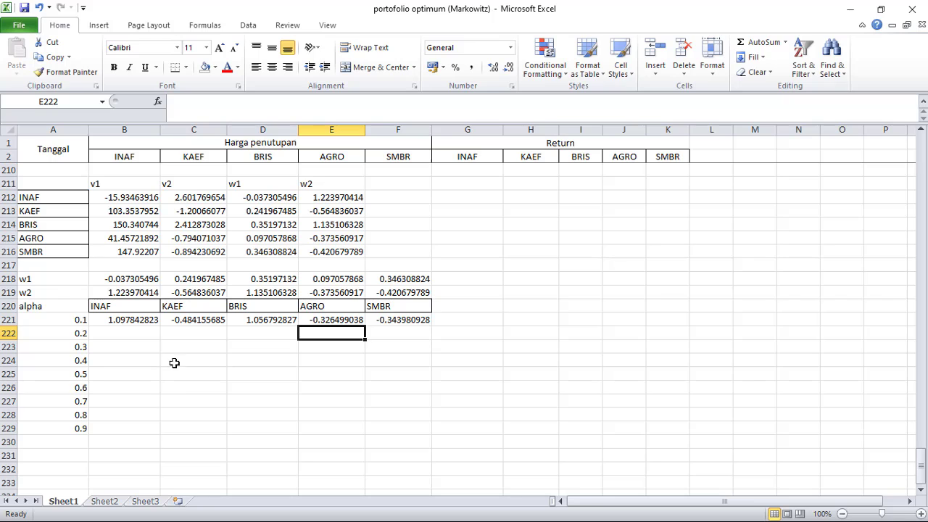
{"action": "left_click_drag", "start_coordinate": [141, 321], "coordinate": [428, 326]}
{"action": "double_click", "coordinate": [432, 327]}
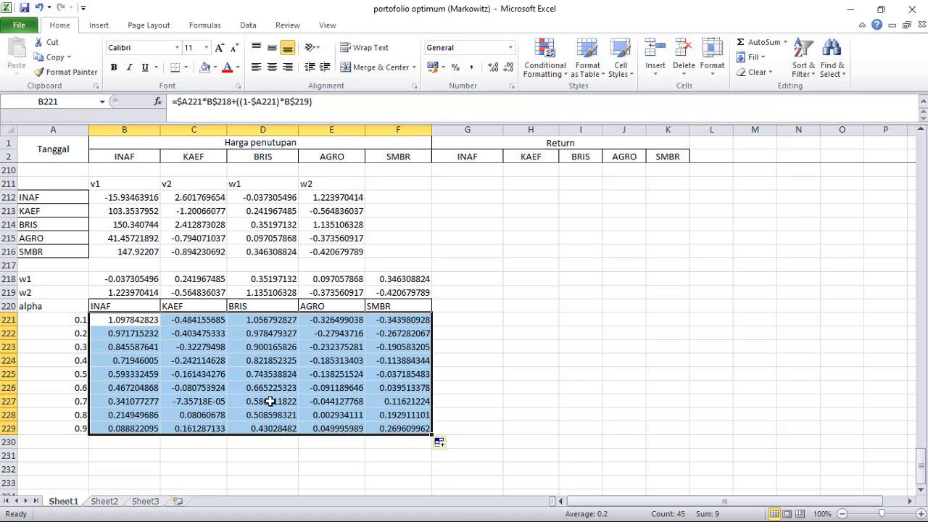
Step: Total the five stock weights in G221 with =sum(B221:F221) and fill the formula down to G229
{"action": "left_click", "coordinate": [442, 318]}
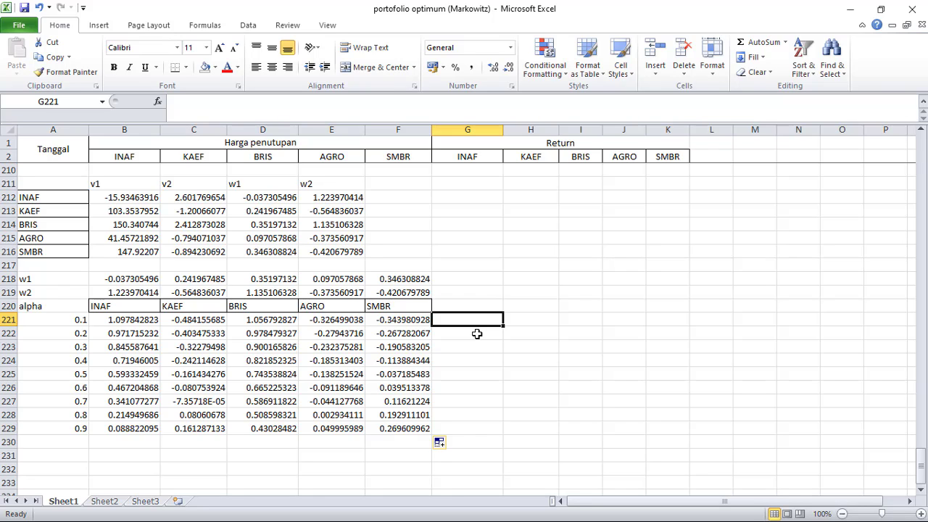
{"action": "type", "text": "=sum"}
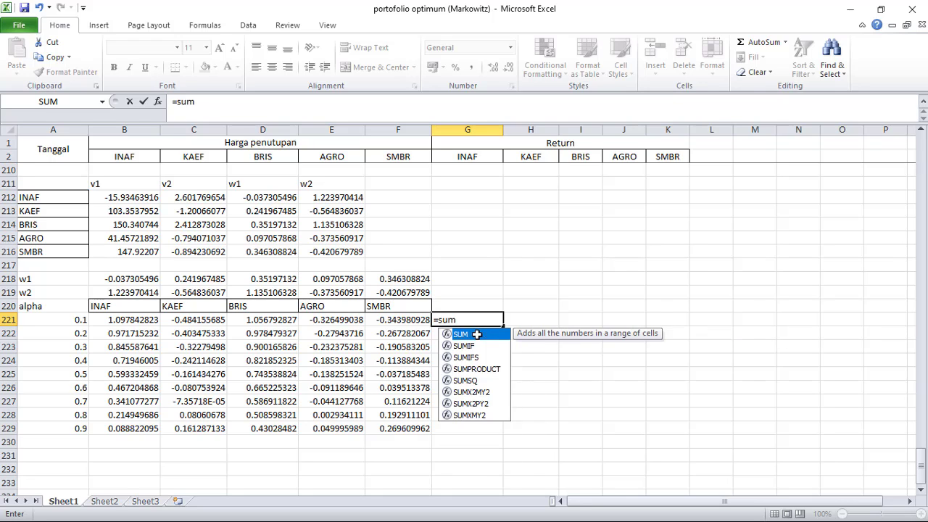
{"action": "type", "text": "("}
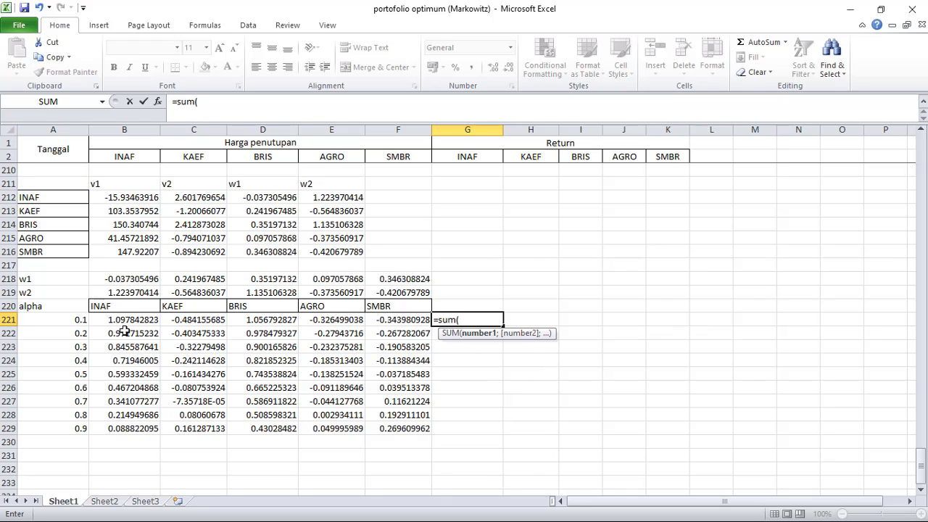
{"action": "left_click_drag", "start_coordinate": [122, 319], "coordinate": [387, 320]}
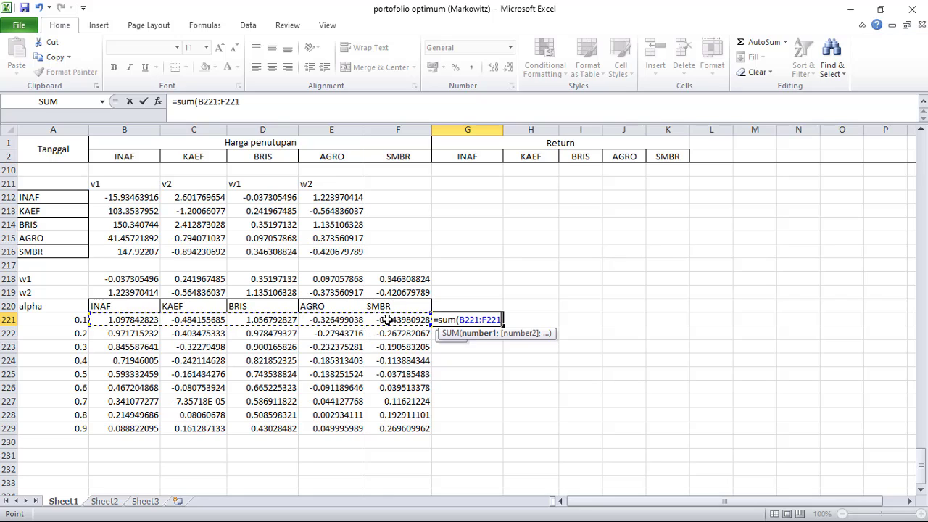
{"action": "type", "text": ")"}
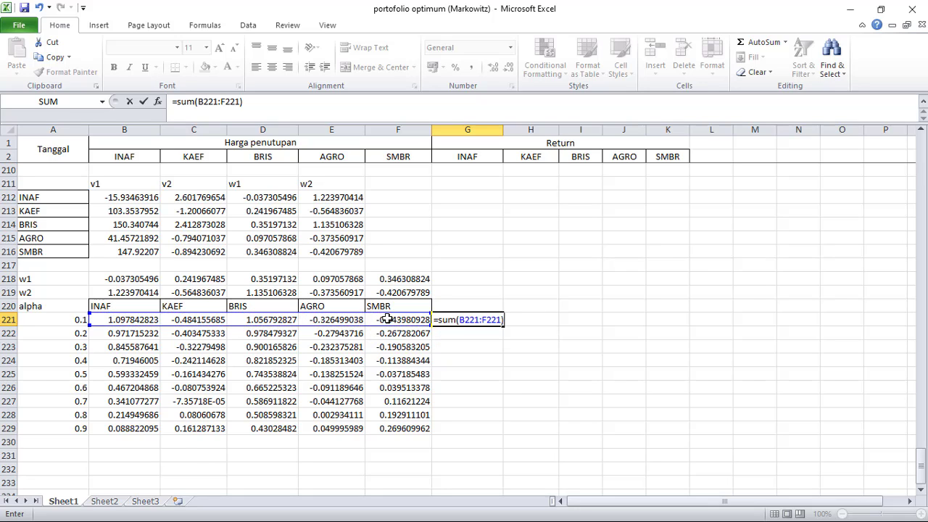
{"action": "key", "text": "Return"}
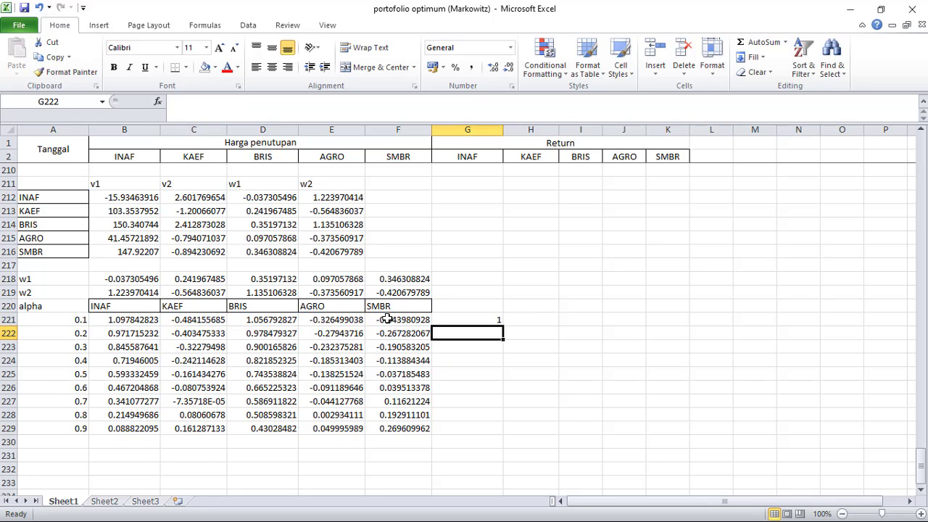
{"action": "left_click", "coordinate": [482, 319]}
{"action": "left_click_drag", "start_coordinate": [503, 326], "coordinate": [484, 432]}
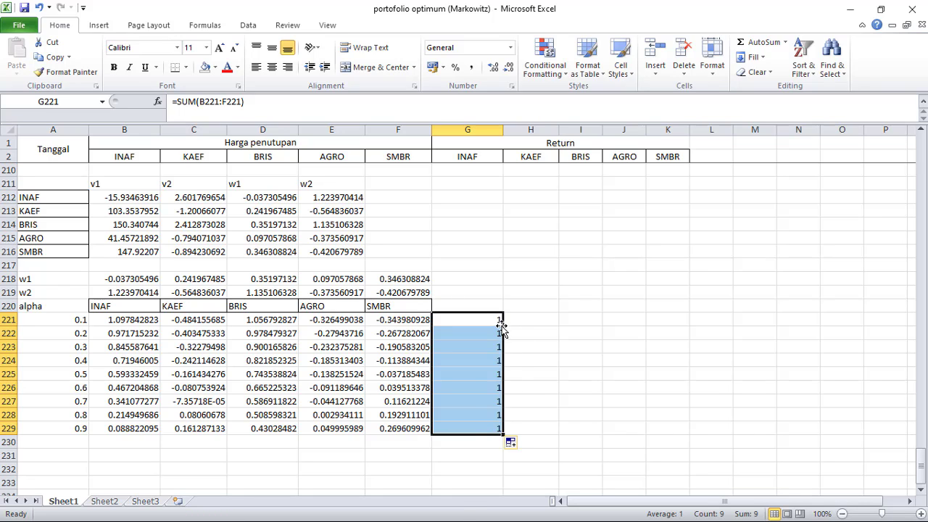
Step: Apply all borders to the alpha and stock weight table in A220:F229
{"action": "left_click", "coordinate": [523, 309]}
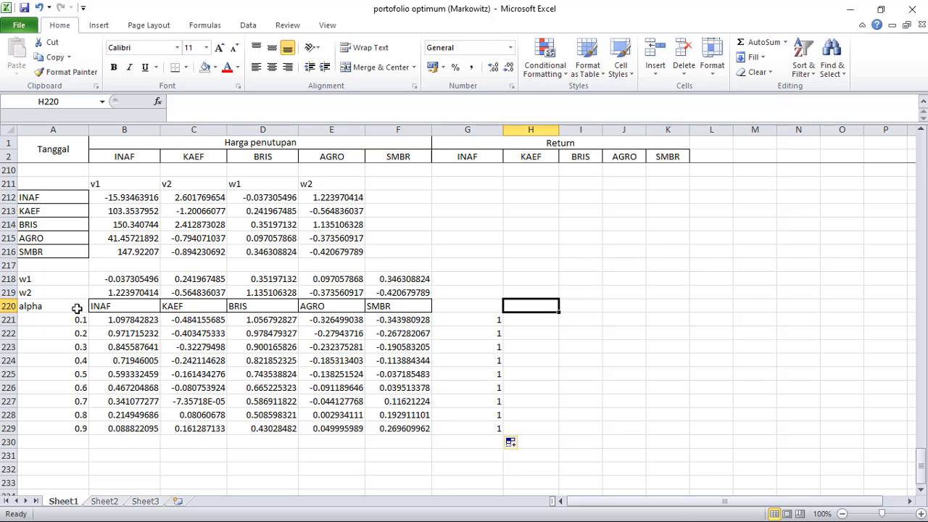
{"action": "left_click_drag", "start_coordinate": [76, 308], "coordinate": [386, 427]}
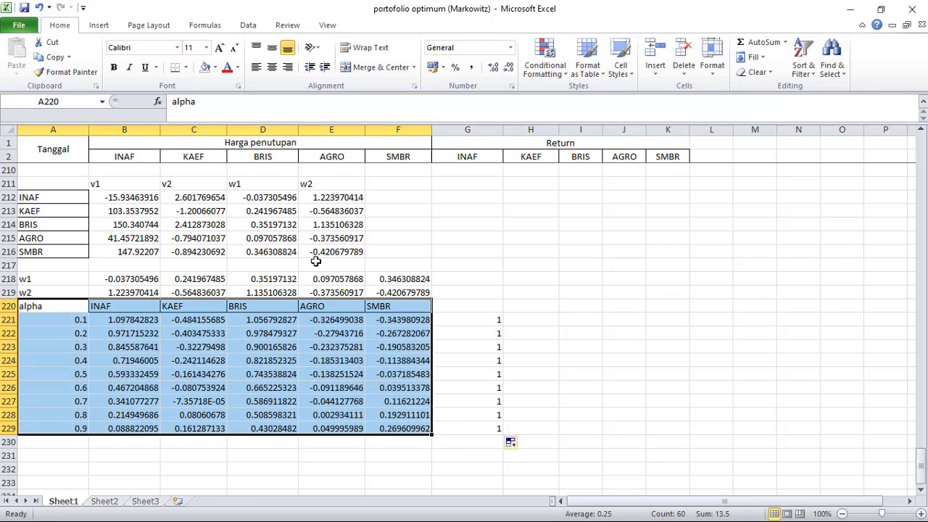
{"action": "left_click", "coordinate": [185, 67]}
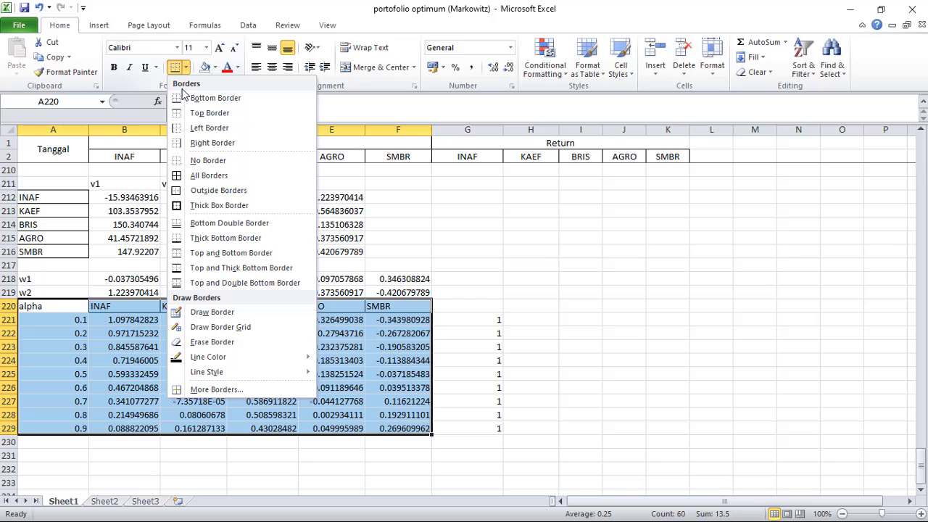
{"action": "left_click", "coordinate": [181, 176]}
{"action": "left_click", "coordinate": [352, 319]}
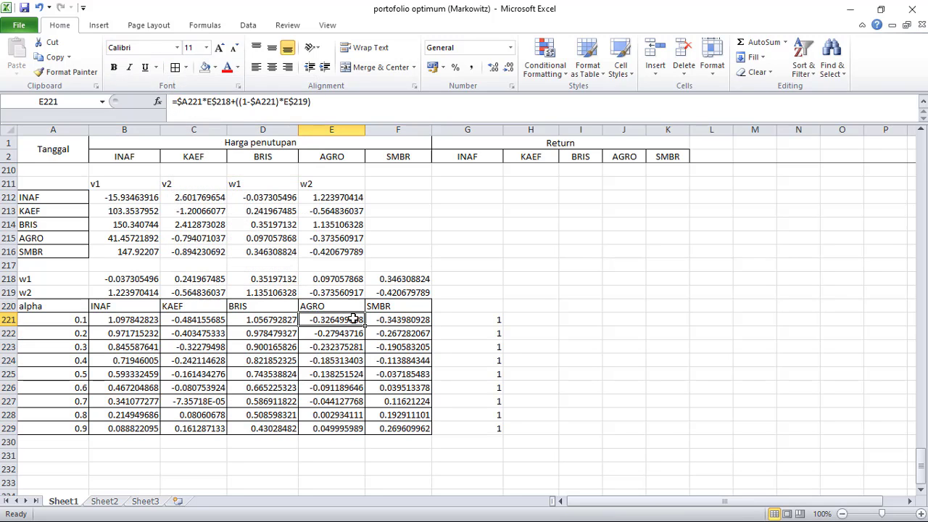
{"action": "left_click", "coordinate": [392, 320]}
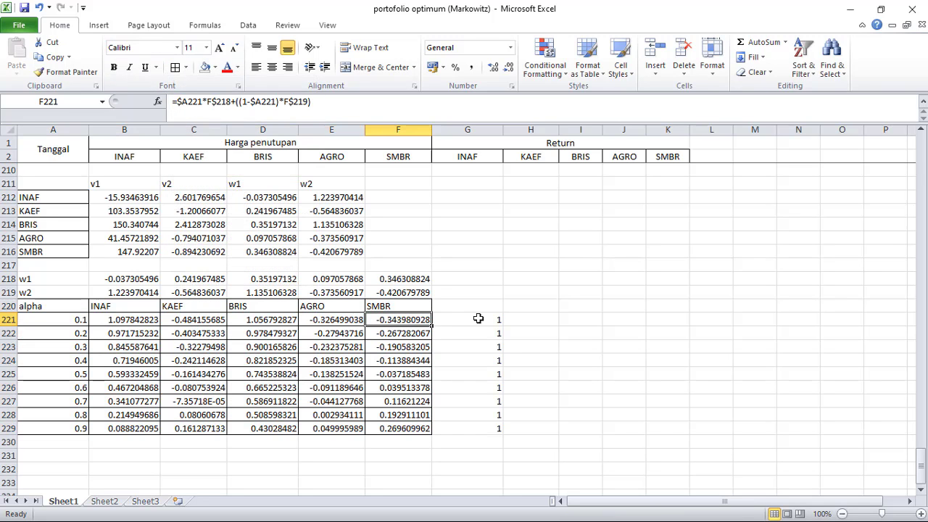
Step: Label H220 "return portofolio" and I220 "var portofolio", and widen columns H and I to fit the headings
{"action": "left_click", "coordinate": [529, 304]}
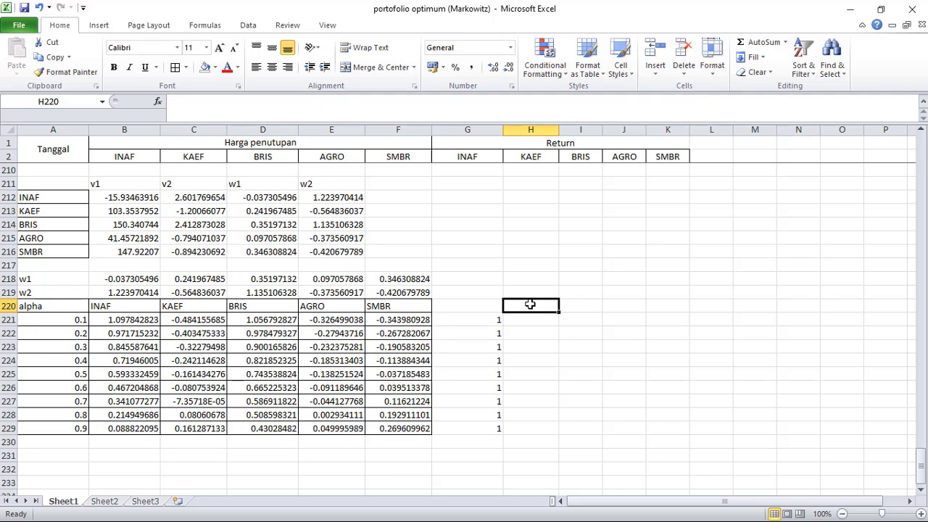
{"action": "type", "text": "r"}
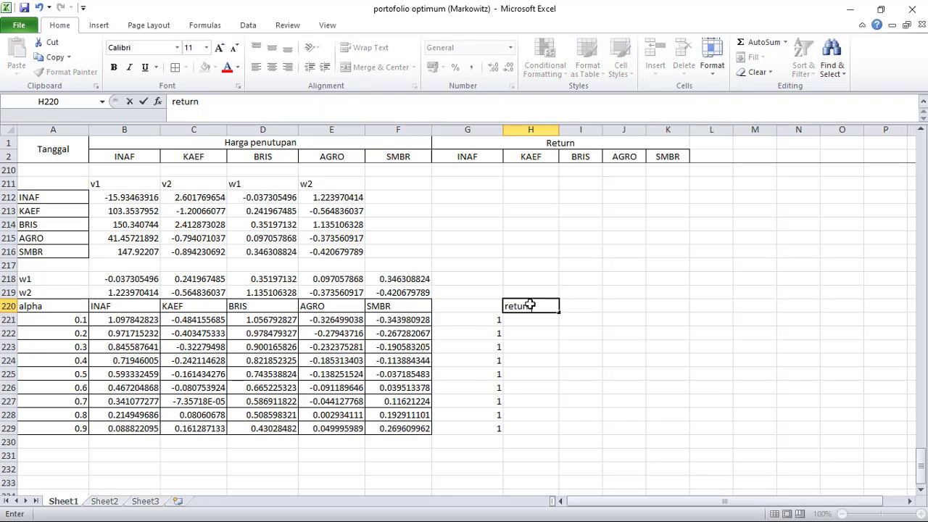
{"action": "type", "text": "eturn portofoli"}
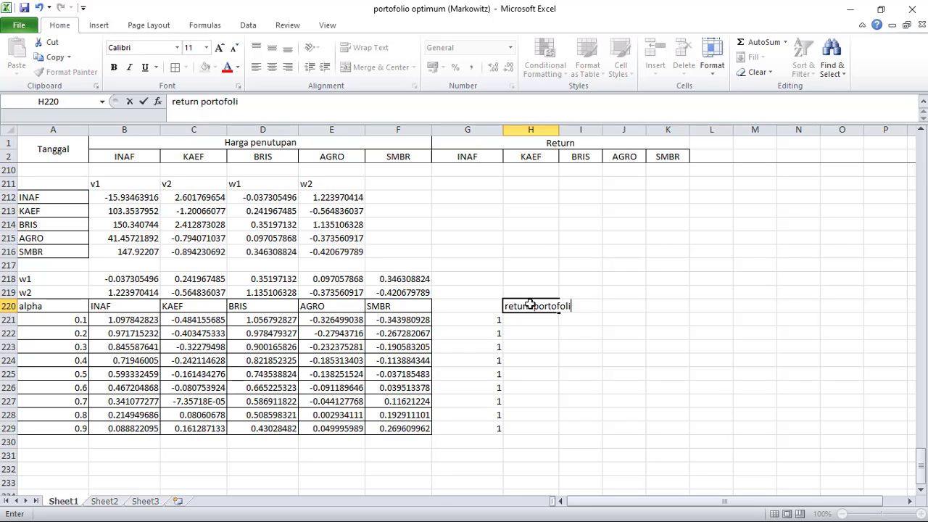
{"action": "type", "text": "o"}
{"action": "key", "text": "Return"}
{"action": "left_click", "coordinate": [580, 306]}
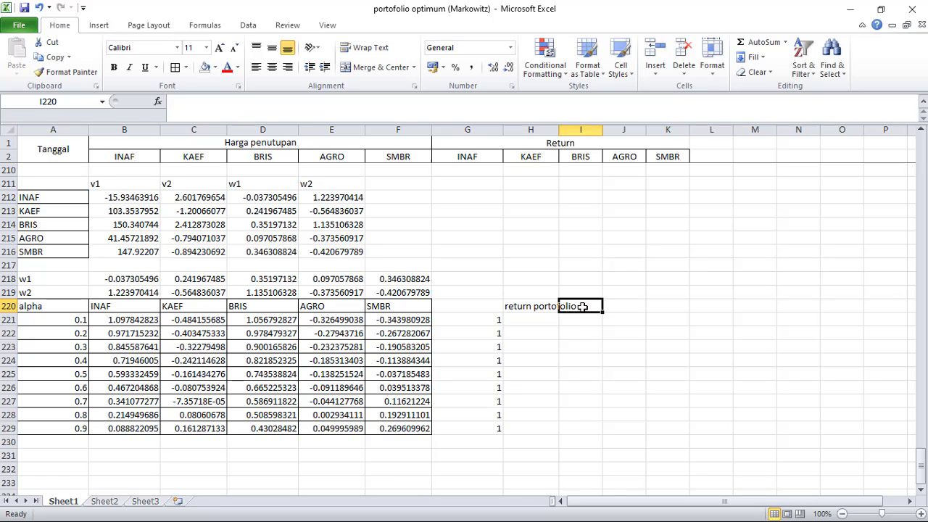
{"action": "type", "text": "var portofolio"}
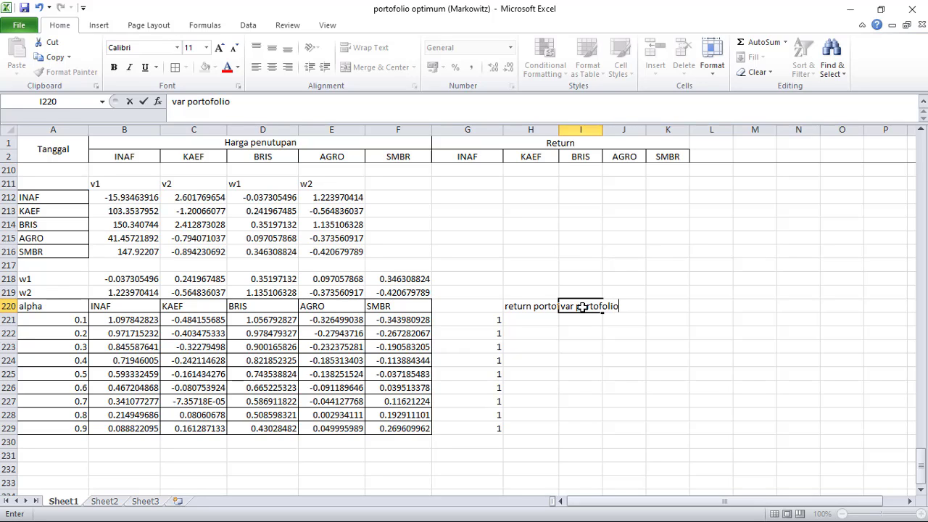
{"action": "key", "text": "Return"}
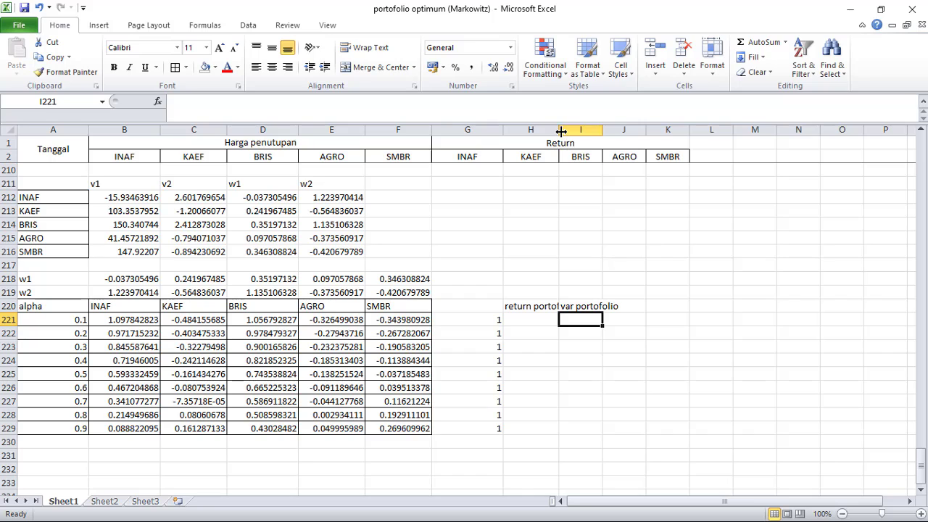
{"action": "left_click_drag", "start_coordinate": [559, 131], "coordinate": [637, 125]}
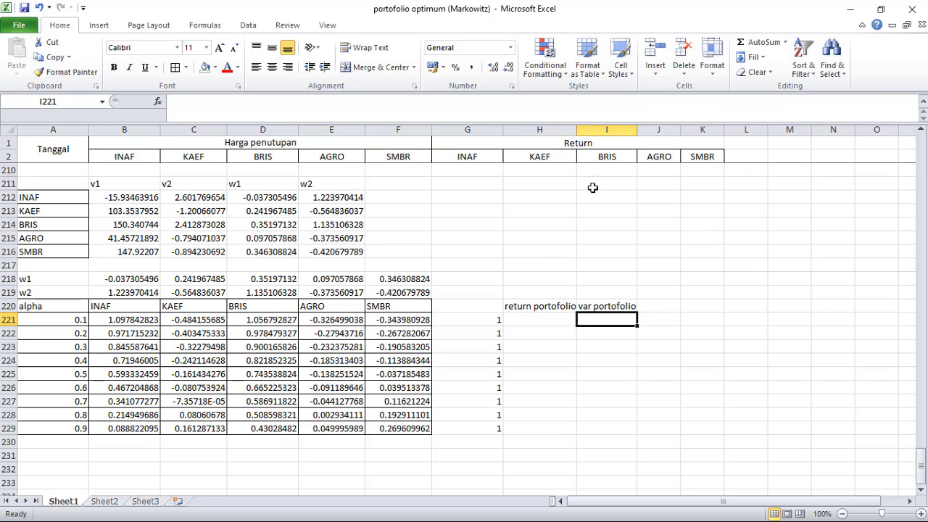
Step: Begin the portfolio return formula in H221 by adding the five stock weights as =B221+C221+D221+E221+F221
{"action": "left_click", "coordinate": [511, 318]}
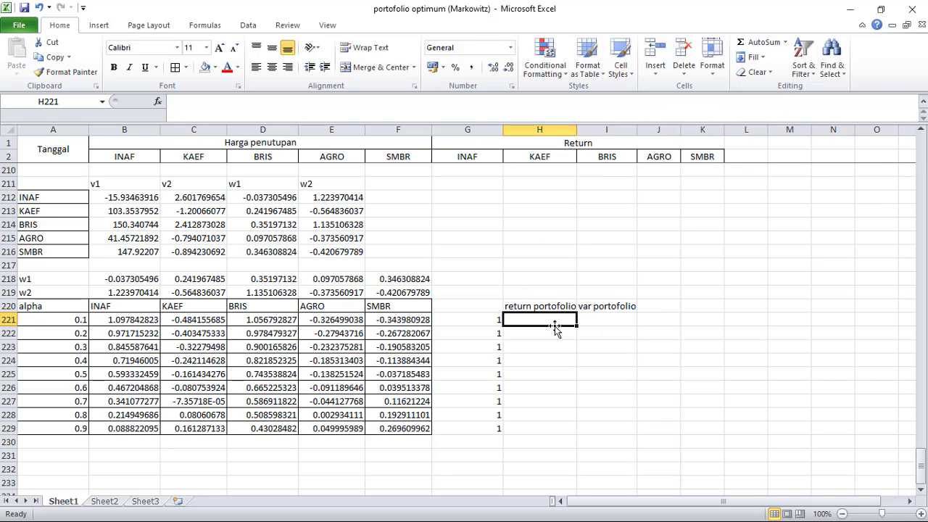
{"action": "type", "text": "="}
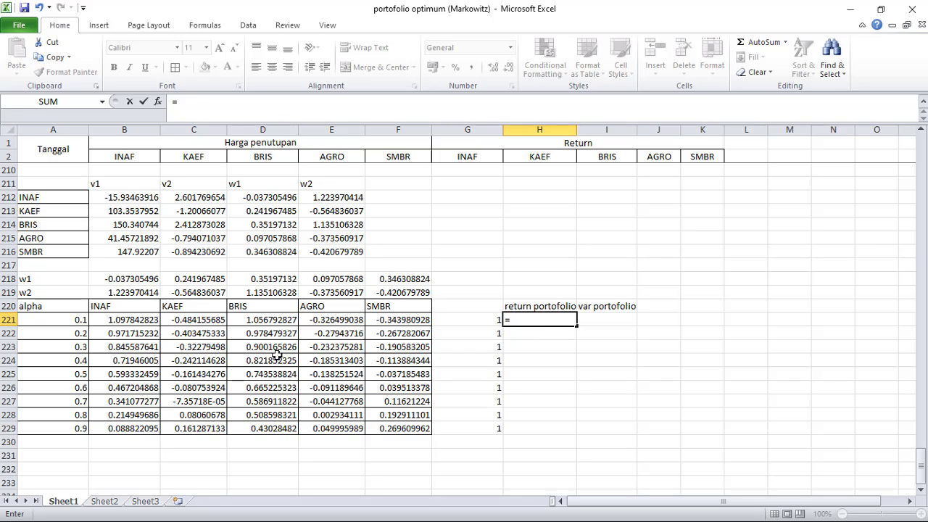
{"action": "left_click", "coordinate": [140, 319]}
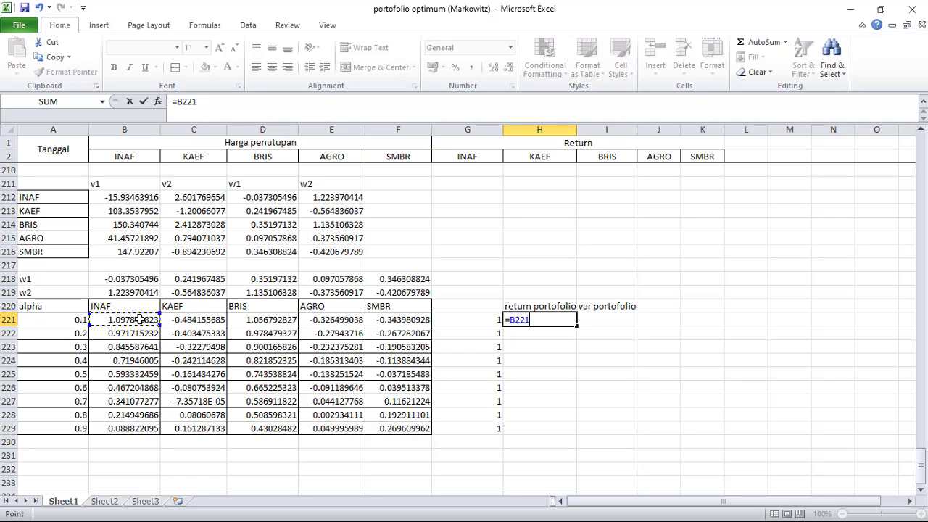
{"action": "type", "text": "+"}
{"action": "left_click", "coordinate": [180, 319]}
{"action": "type", "text": "+"}
{"action": "left_click", "coordinate": [244, 319]}
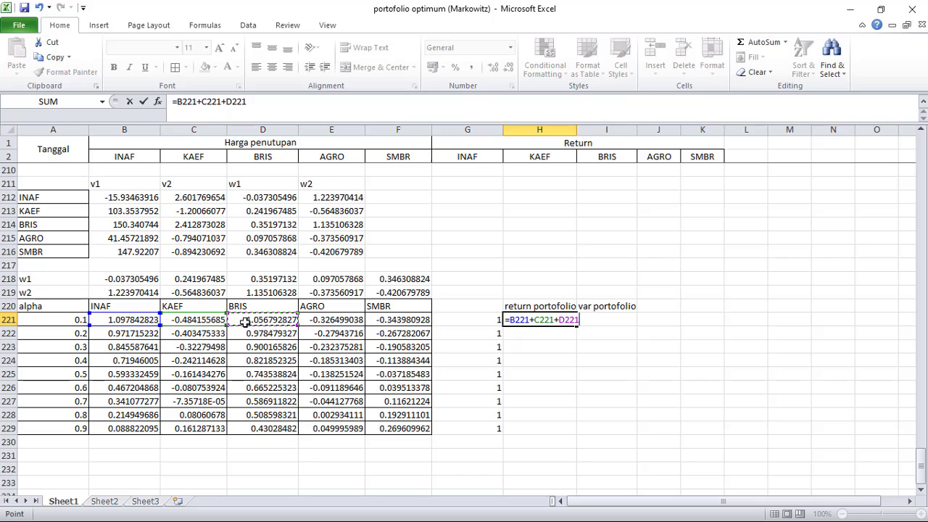
{"action": "type", "text": "+"}
{"action": "left_click", "coordinate": [317, 319]}
{"action": "type", "text": "+"}
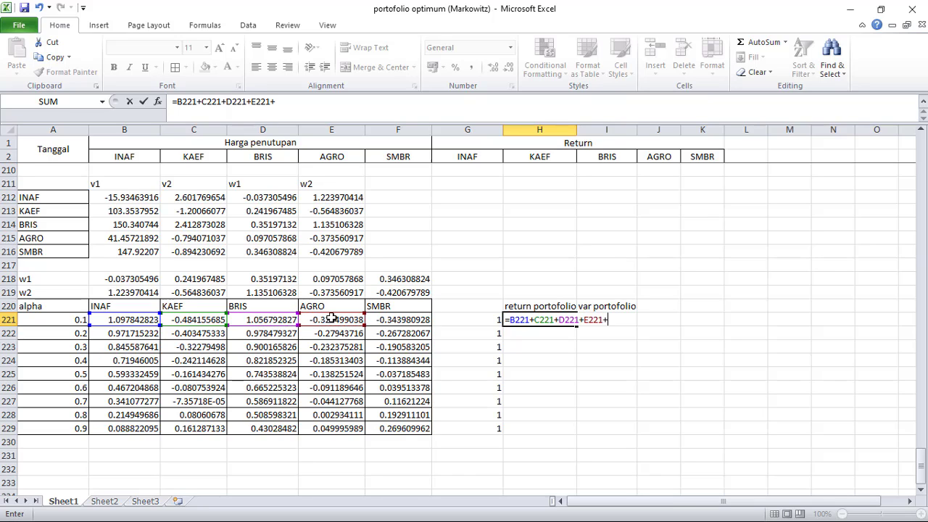
{"action": "left_click", "coordinate": [387, 320]}
{"action": "type", "text": "+"}
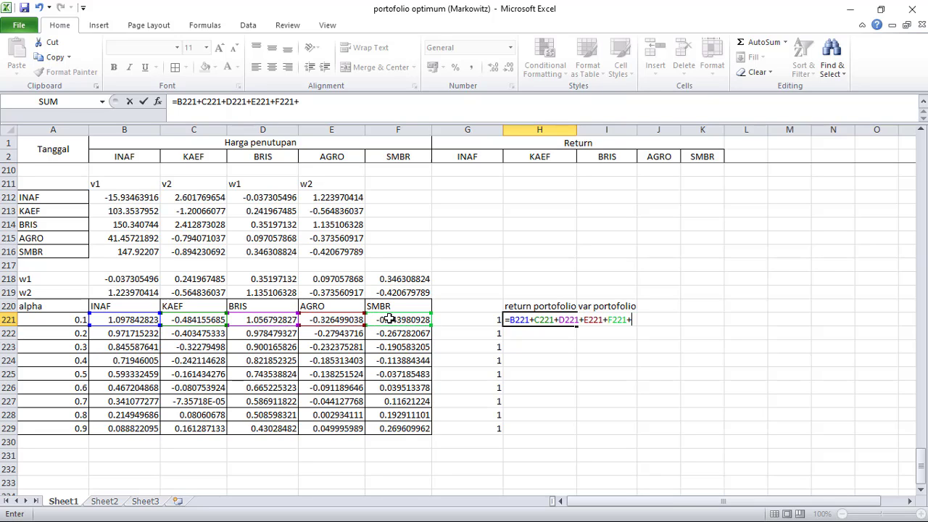
{"action": "key", "text": "BackSpace"}
Step: Multiply the B221 term in the H221 formula by INAF's value in I205, locked as $I$205
{"action": "left_click", "coordinate": [201, 101]}
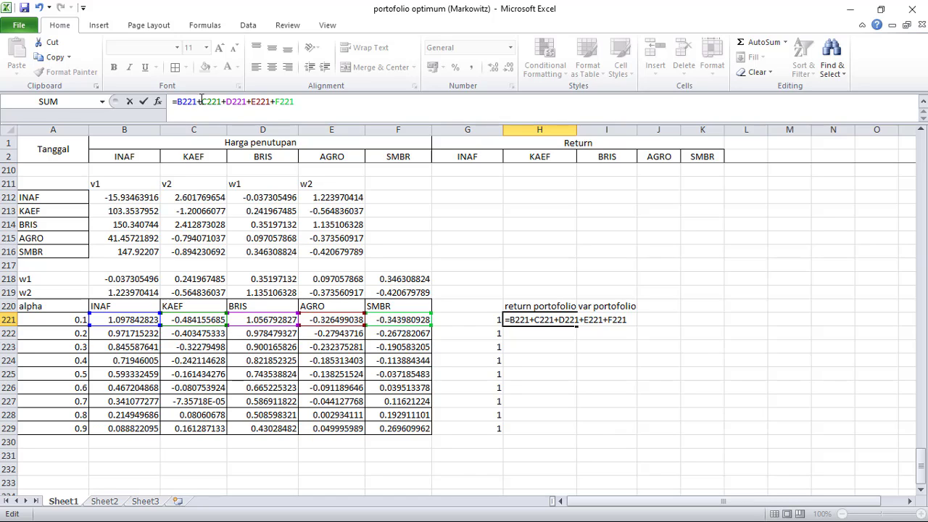
{"action": "type", "text": "*"}
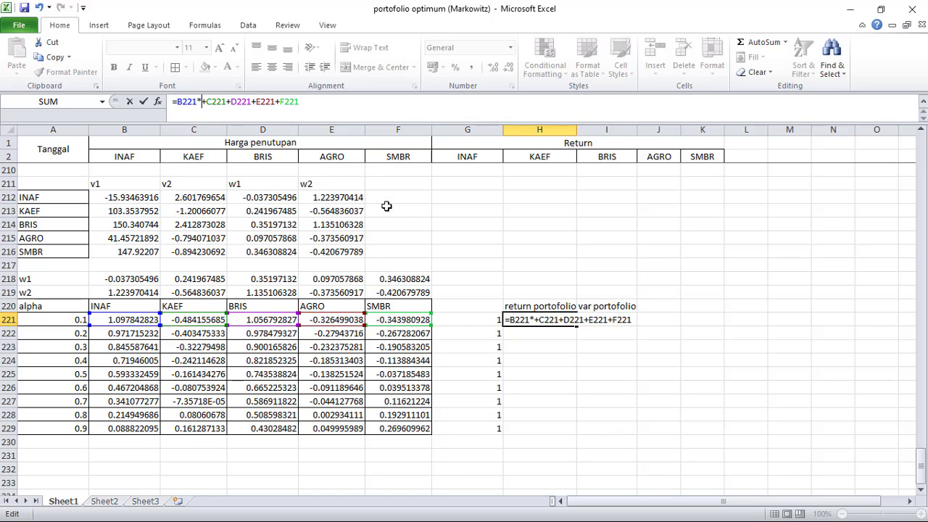
{"action": "left_click", "coordinate": [921, 131]}
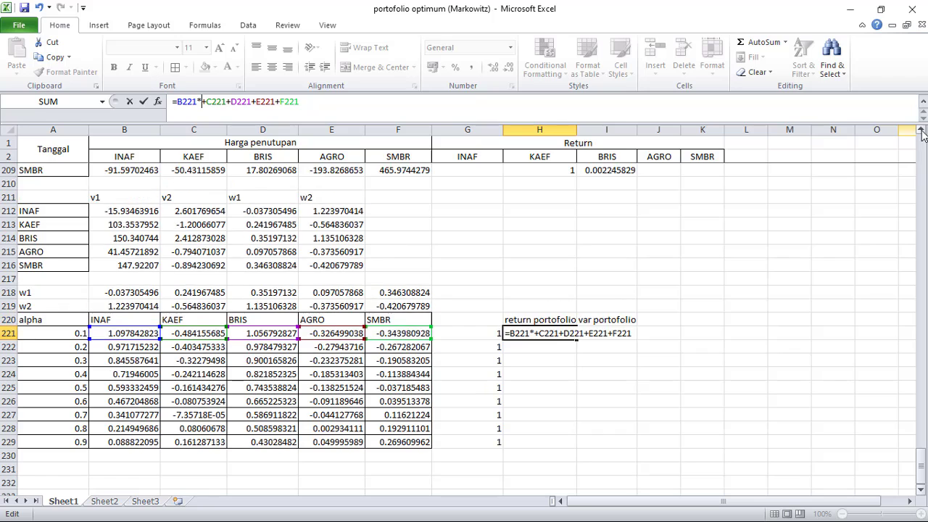
{"action": "left_click", "coordinate": [921, 131]}
{"action": "left_click", "coordinate": [921, 131]}
{"action": "left_click", "coordinate": [921, 131]}
{"action": "left_click", "coordinate": [921, 131]}
{"action": "left_click", "coordinate": [921, 131]}
{"action": "left_click", "coordinate": [921, 131]}
{"action": "left_click", "coordinate": [921, 131]}
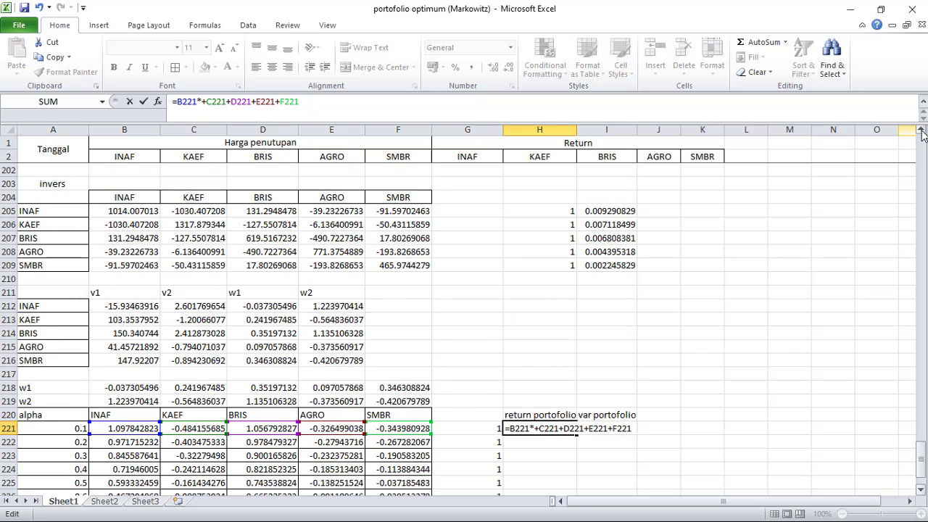
{"action": "left_click", "coordinate": [921, 132]}
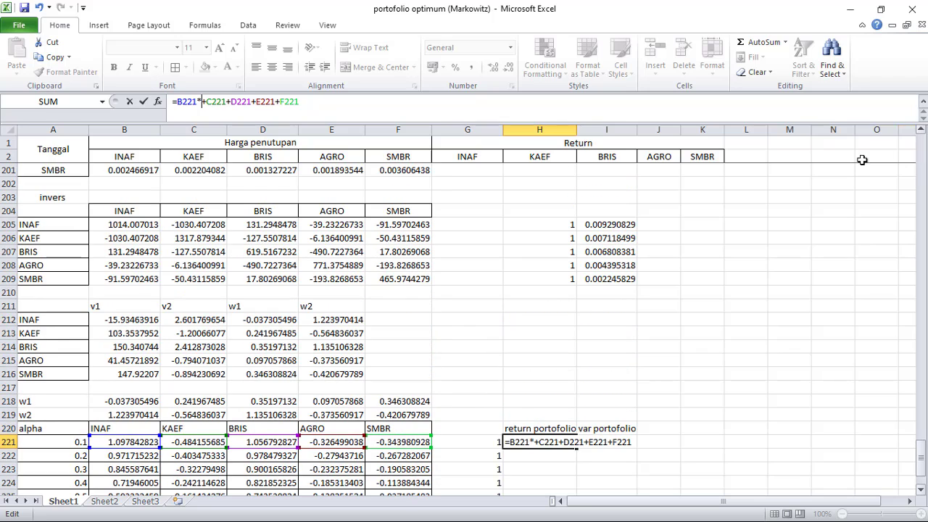
{"action": "left_click", "coordinate": [603, 225]}
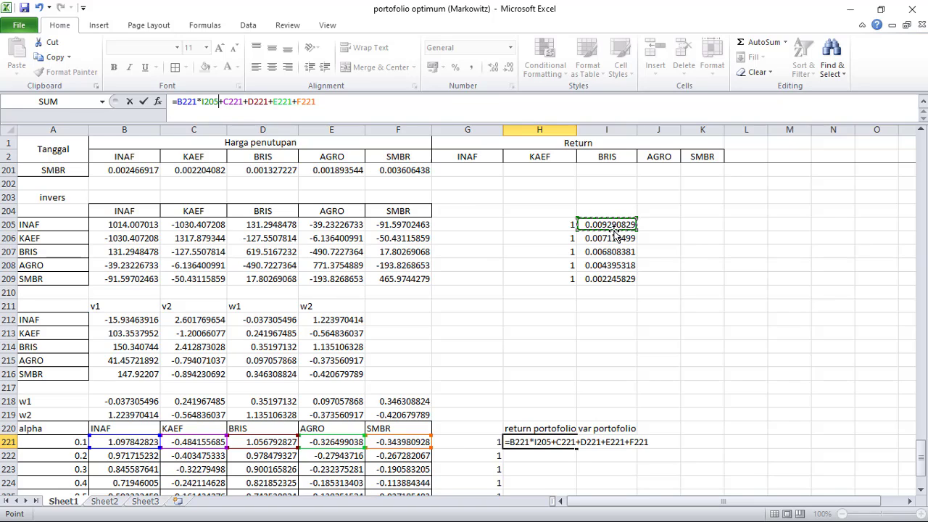
{"action": "key", "text": "F4"}
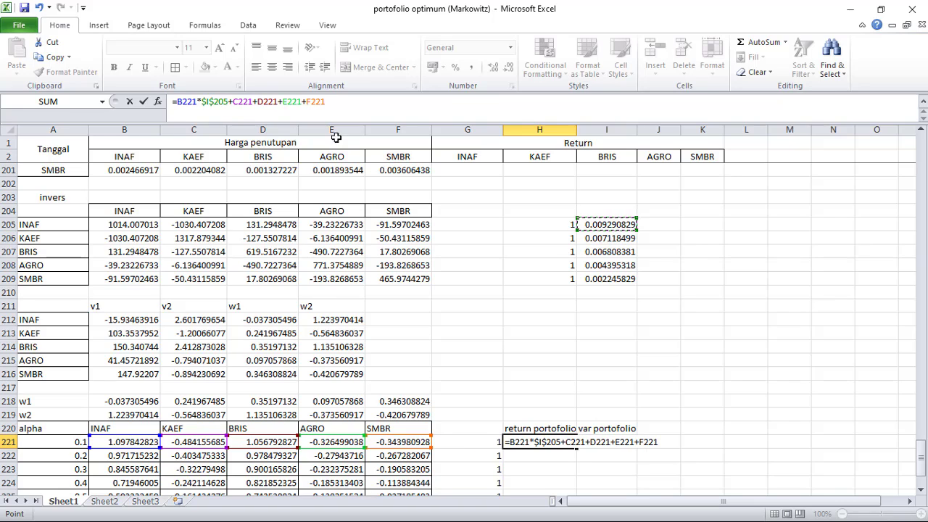
Step: Multiply the C221 term in the H221 return formula by KAEF's value in I206, locked as $I$206
{"action": "left_click", "coordinate": [252, 101]}
{"action": "type", "text": "*"}
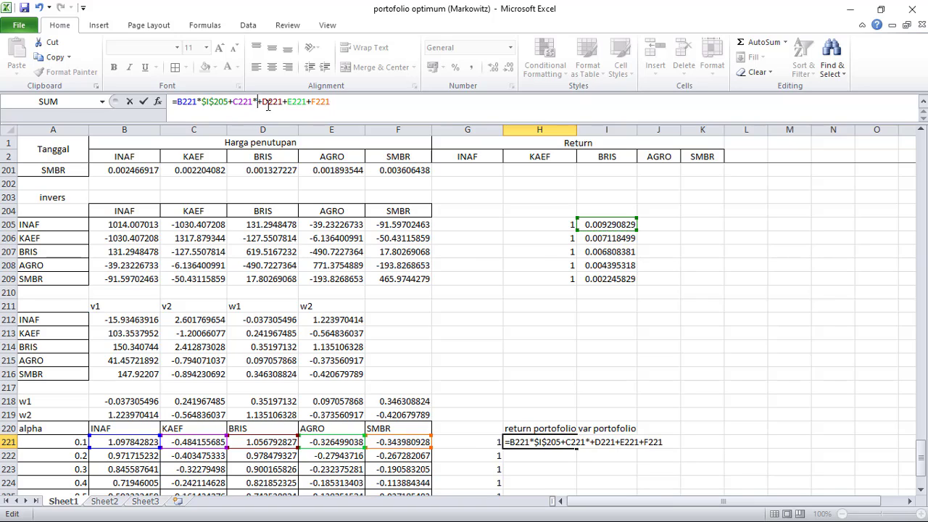
{"action": "left_click", "coordinate": [591, 237]}
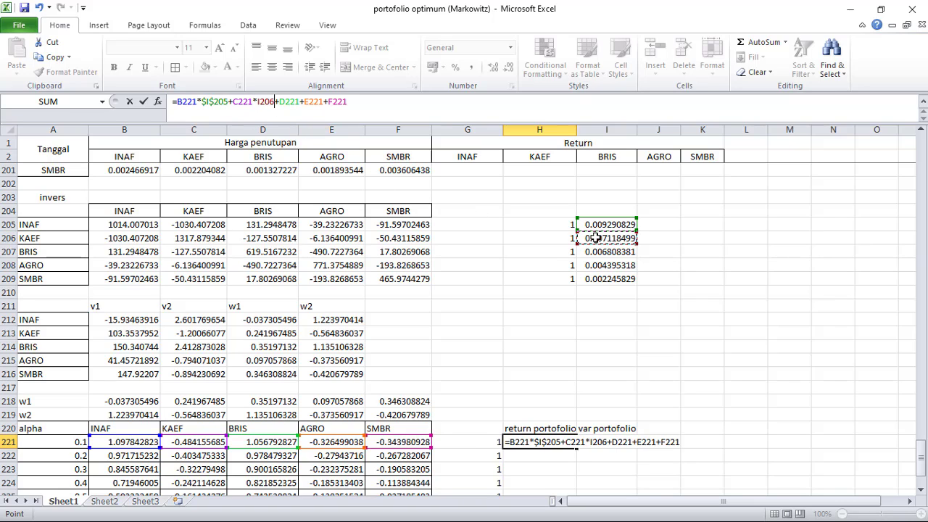
{"action": "key", "text": "F4"}
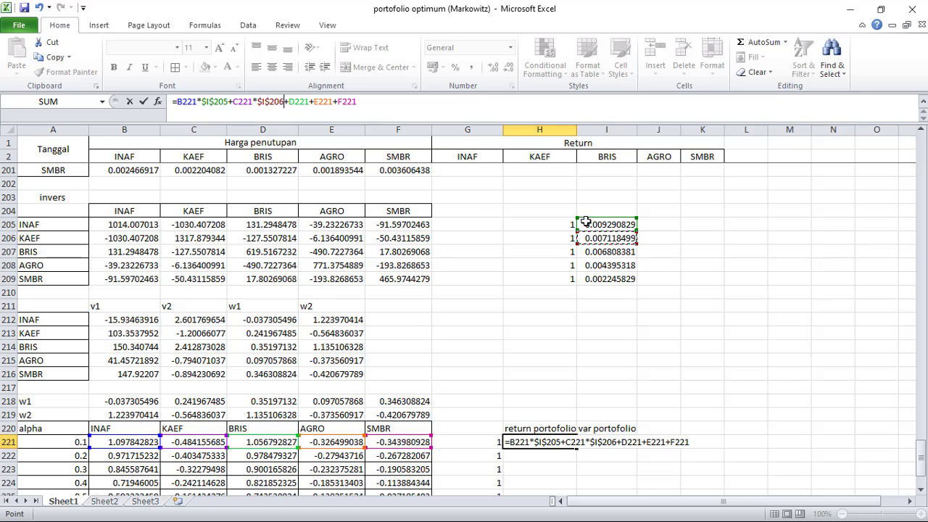
Step: Multiply the D221 term in the H221 return formula by BRIS's value in I207, locked as $I$207
{"action": "left_click", "coordinate": [310, 102]}
{"action": "type", "text": "+"}
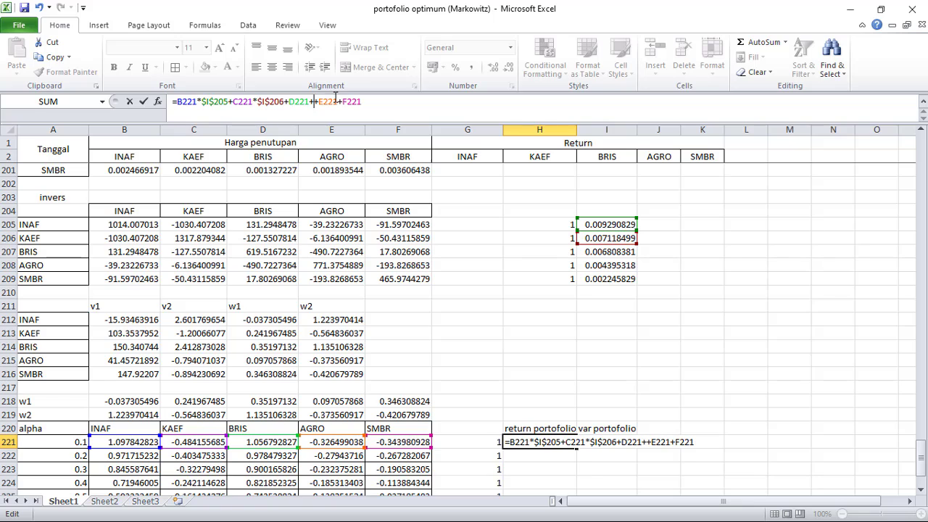
{"action": "key", "text": "BackSpace"}
{"action": "type", "text": "*"}
{"action": "left_click", "coordinate": [603, 251]}
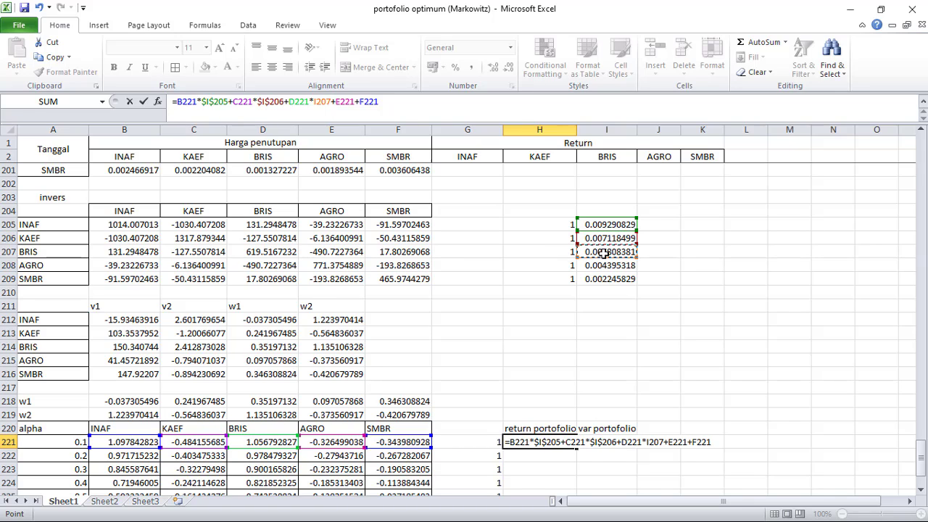
{"action": "key", "text": "F4"}
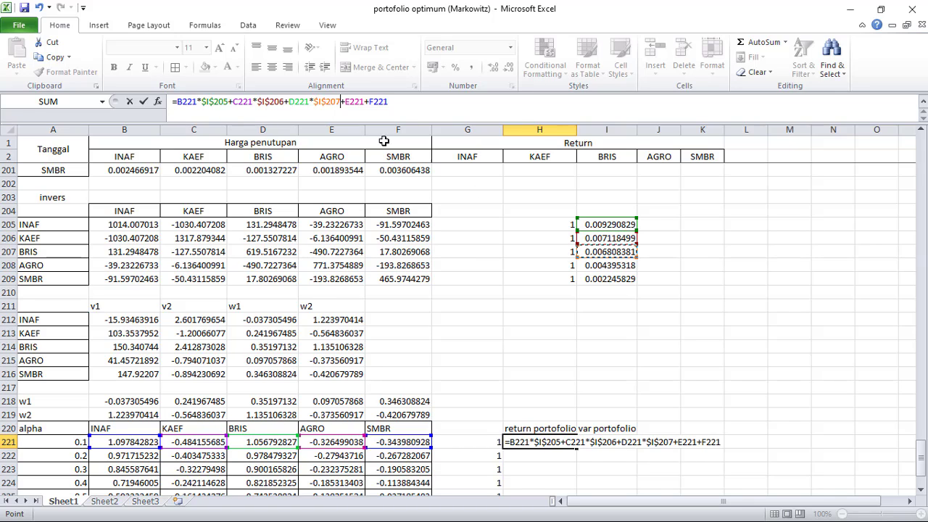
Step: Complete the H221 return formula by multiplying E221 by $I$208 and F221 by $I$209, and enter it
{"action": "left_click", "coordinate": [373, 101]}
{"action": "type", "text": "*"}
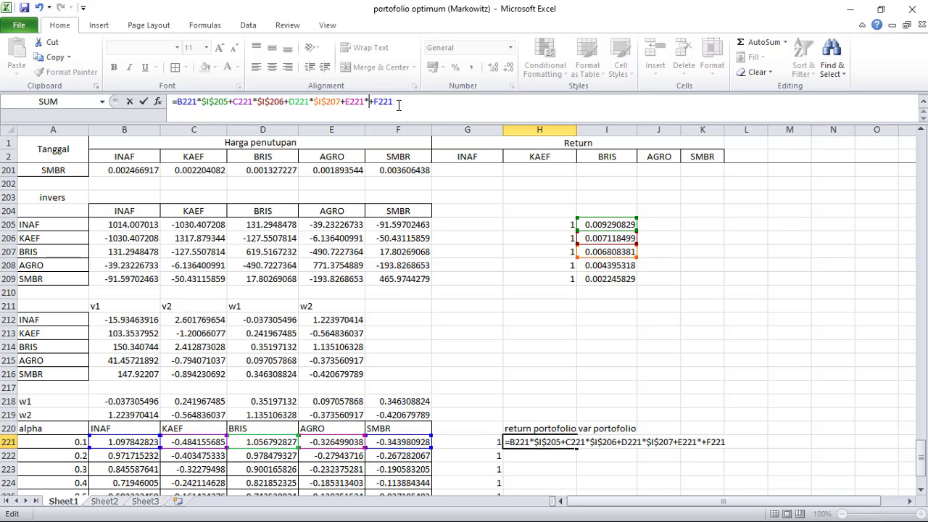
{"action": "left_click", "coordinate": [589, 263]}
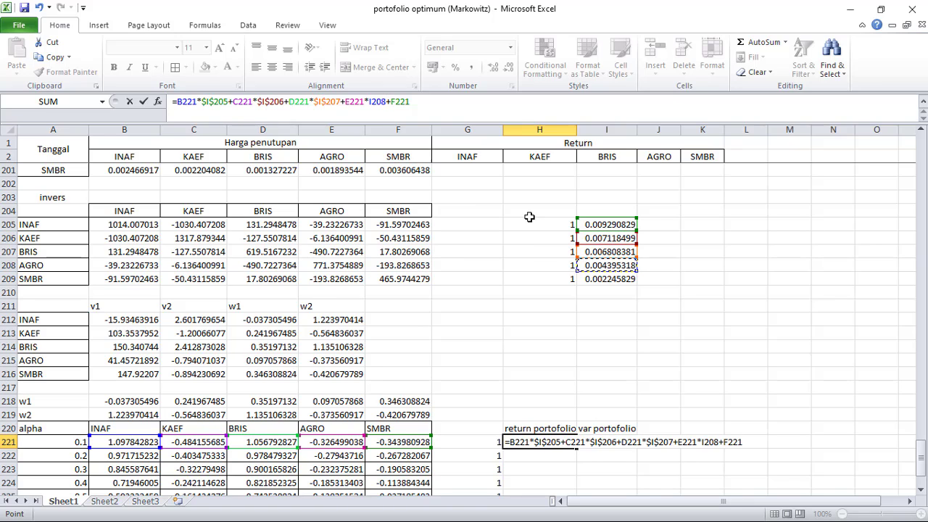
{"action": "key", "text": "F4"}
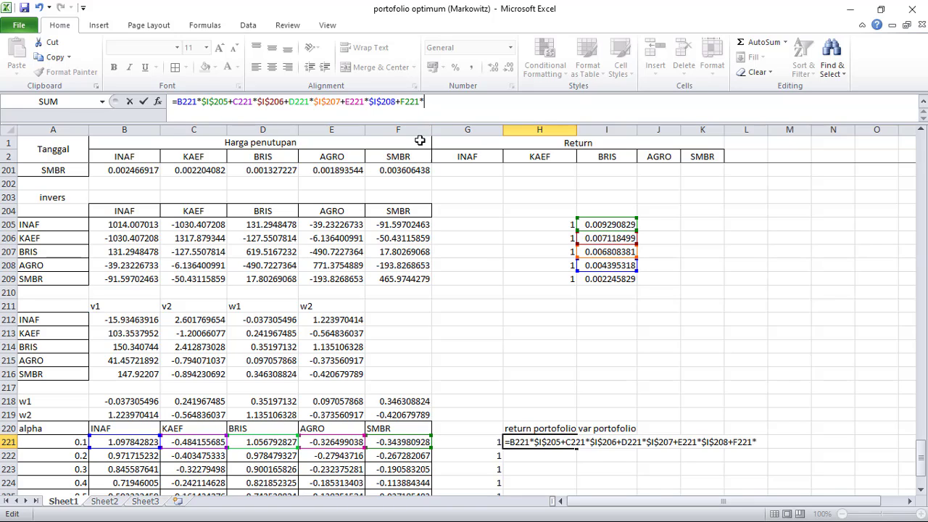
{"action": "left_click", "coordinate": [592, 282]}
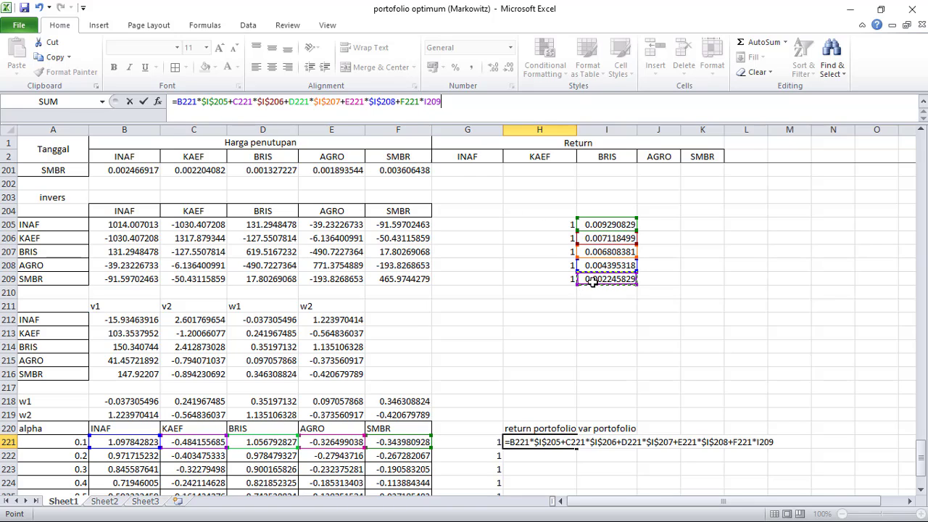
{"action": "key", "text": "F4"}
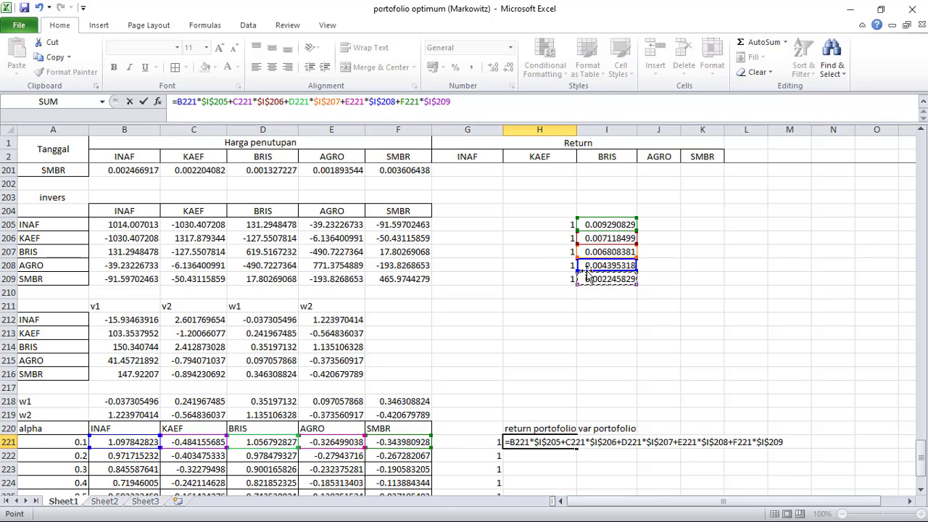
{"action": "key", "text": "Return"}
Step: Review the cell references used in the portfolio return formula in H221
{"action": "left_click", "coordinate": [549, 441]}
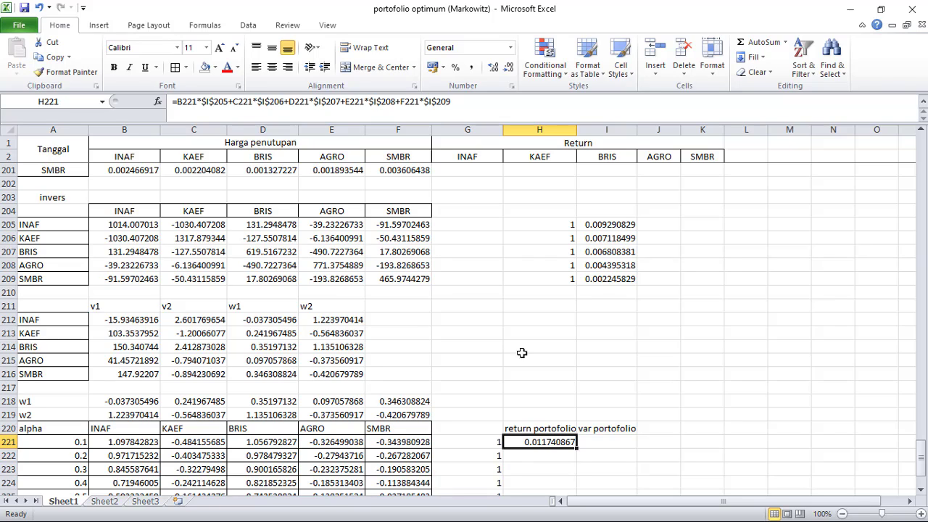
{"action": "left_click", "coordinate": [491, 102]}
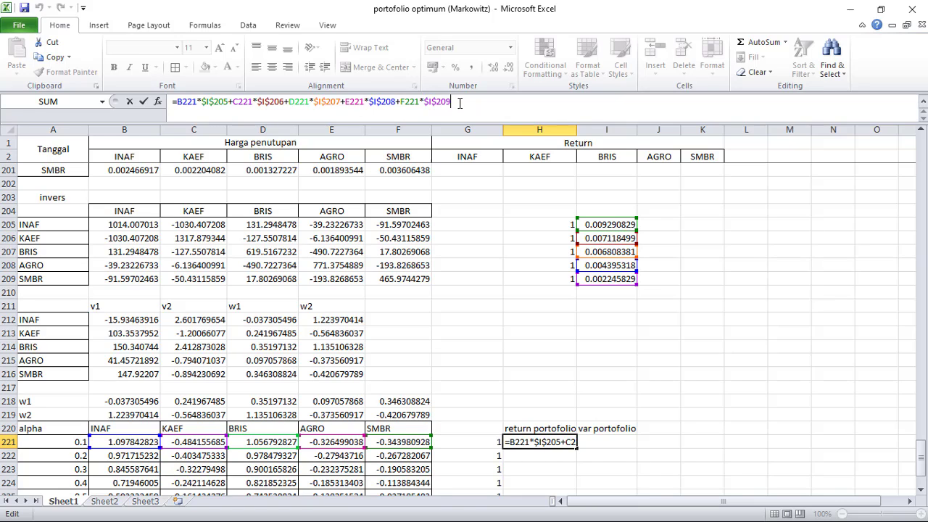
{"action": "key", "text": "Return"}
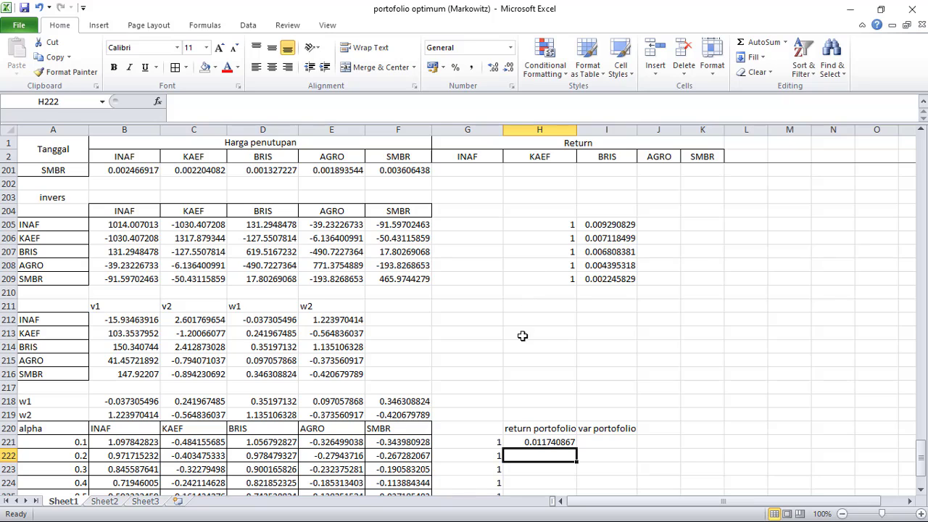
Step: Fill the portfolio return formula from H221 down through H229 for all alpha values
{"action": "scroll", "coordinate": [537, 365], "scroll_direction": "down", "scroll_amount": 1}
{"action": "scroll", "coordinate": [542, 388], "scroll_direction": "down", "scroll_amount": 1}
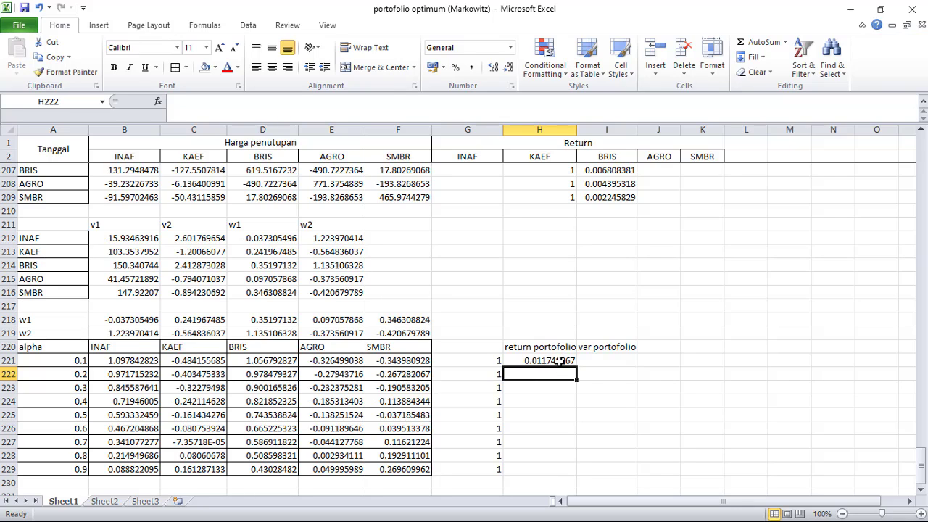
{"action": "left_click", "coordinate": [556, 360]}
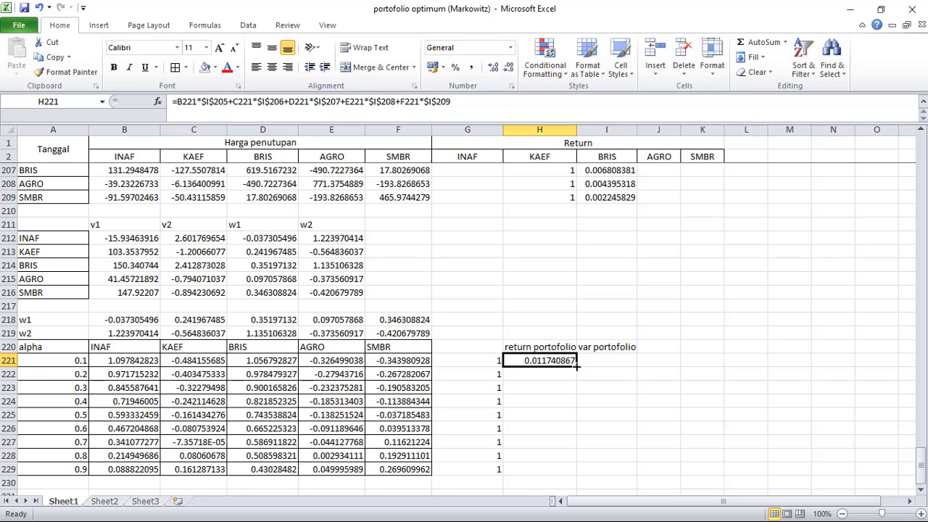
{"action": "double_click", "coordinate": [576, 366]}
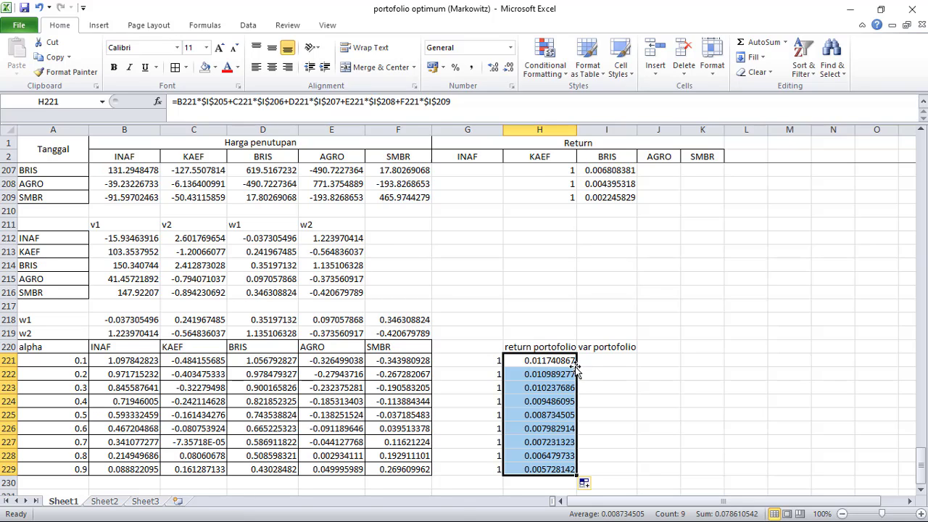
Step: Check the weight and locked return references in the copied formulas in H228 and H227
{"action": "left_click", "coordinate": [543, 455]}
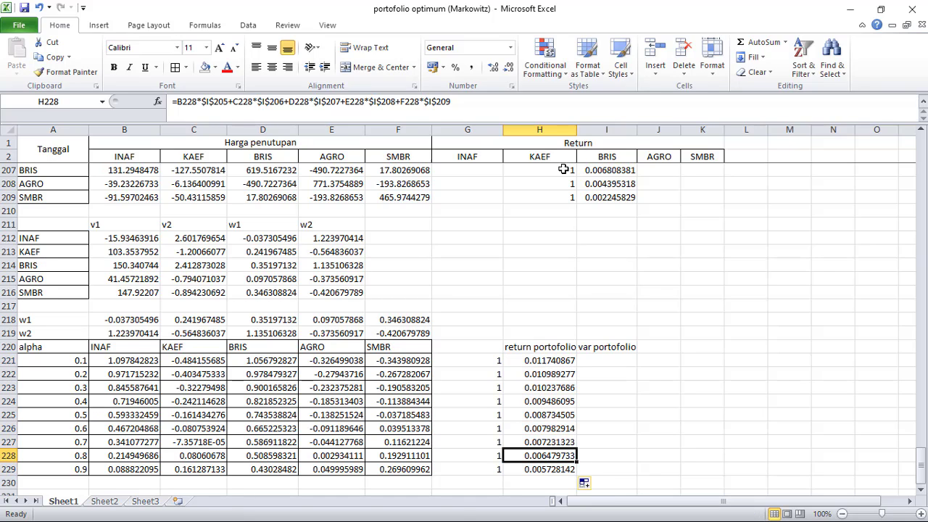
{"action": "left_click", "coordinate": [540, 442]}
{"action": "left_click", "coordinate": [518, 102]}
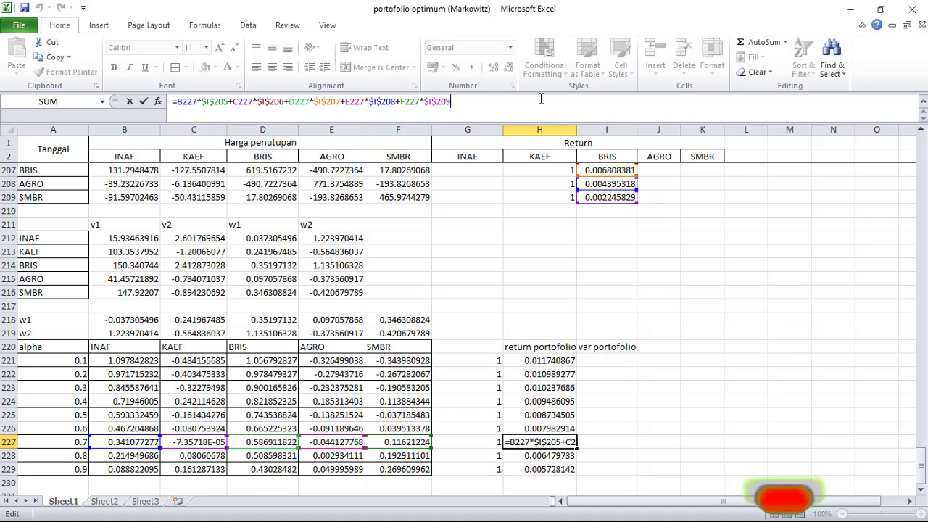
{"action": "key", "text": "Return"}
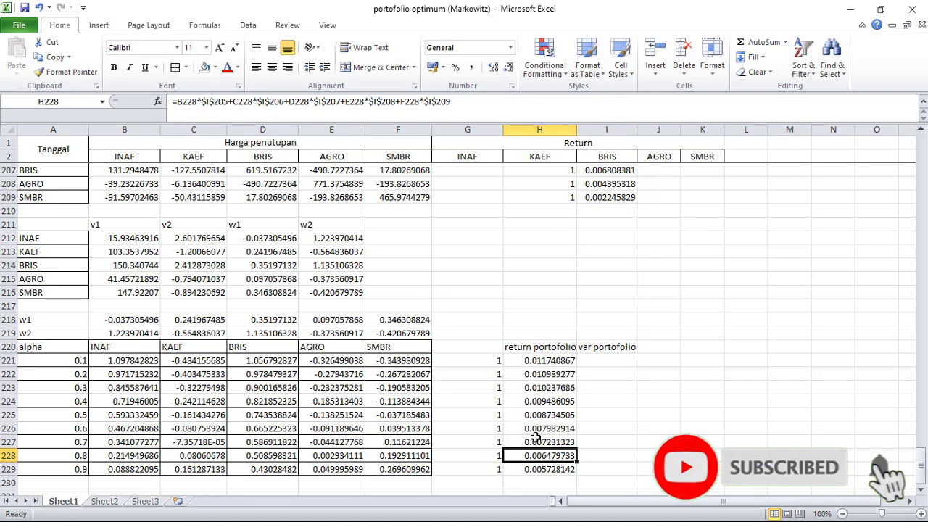
{"action": "left_click", "coordinate": [538, 441]}
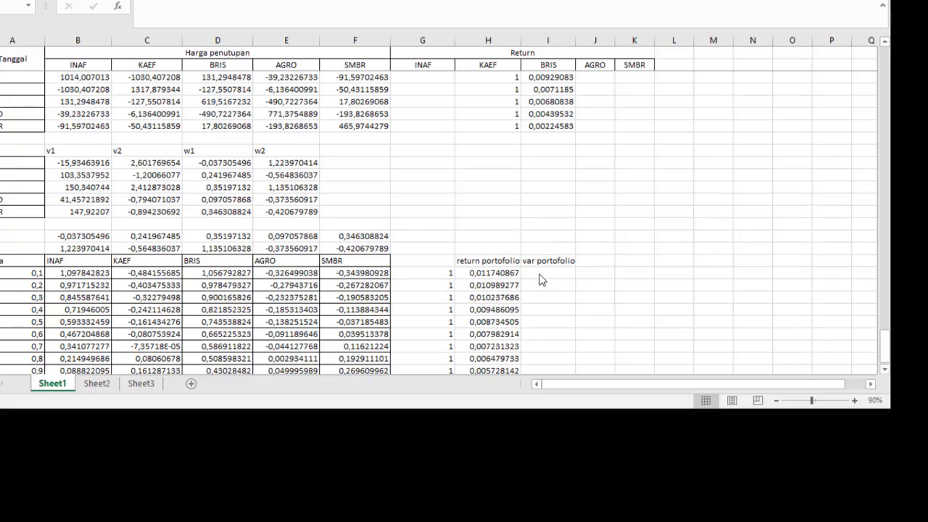
Step: Begin the portfolio variance formula in I221 with INAF's squared weight times its variance, as =B221^2*$B$197+
{"action": "left_click", "coordinate": [539, 274]}
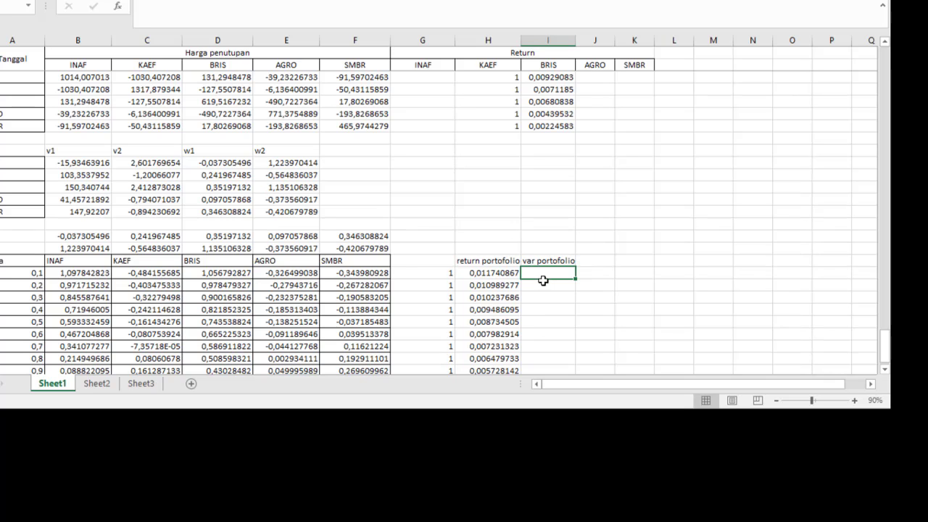
{"action": "type", "text": "="}
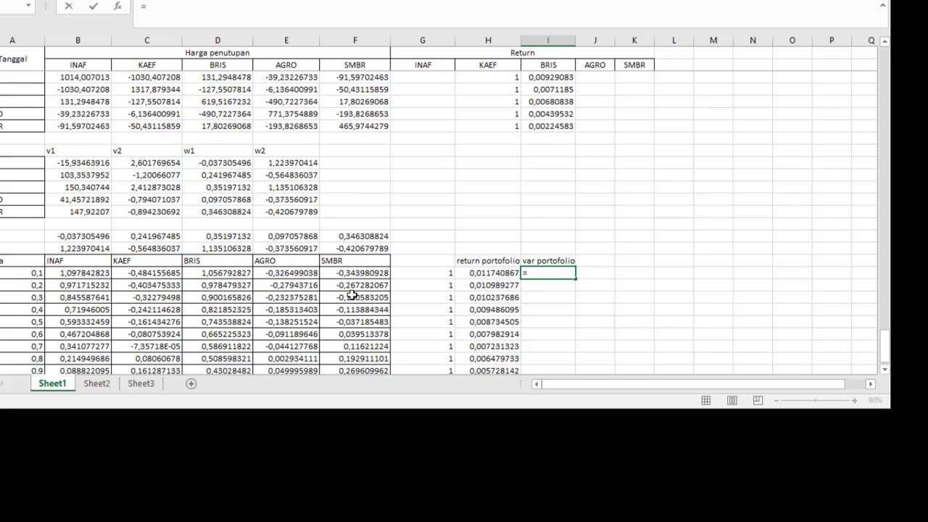
{"action": "left_click", "coordinate": [88, 272]}
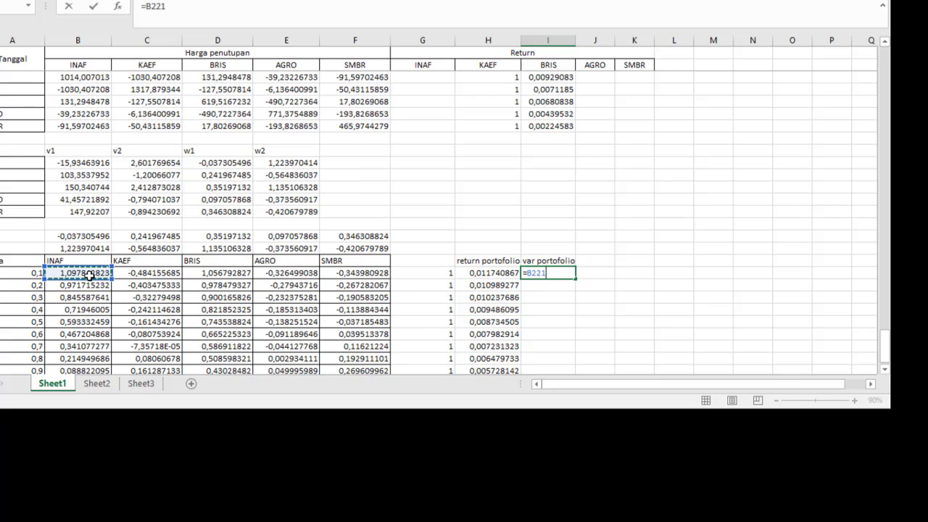
{"action": "type", "text": "^2"}
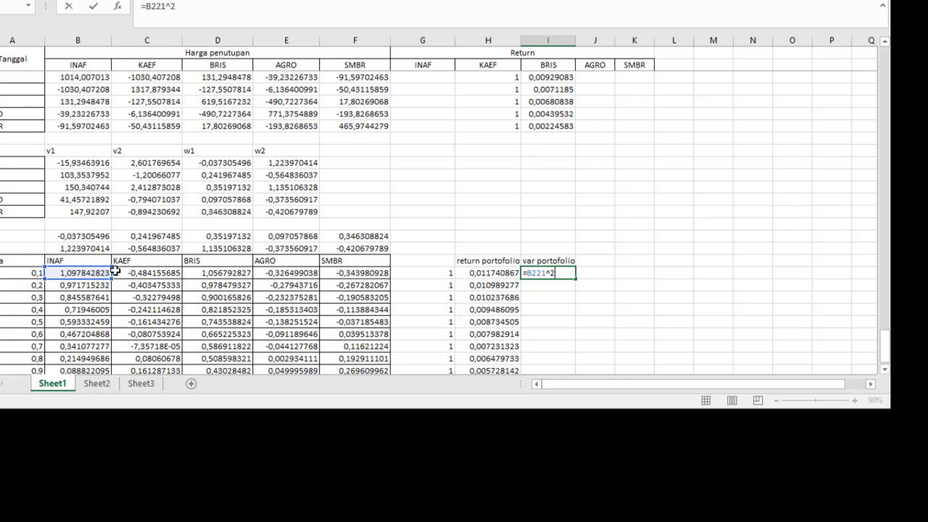
{"action": "type", "text": "*"}
{"action": "scroll", "coordinate": [145, 228], "scroll_direction": "up", "scroll_amount": 4}
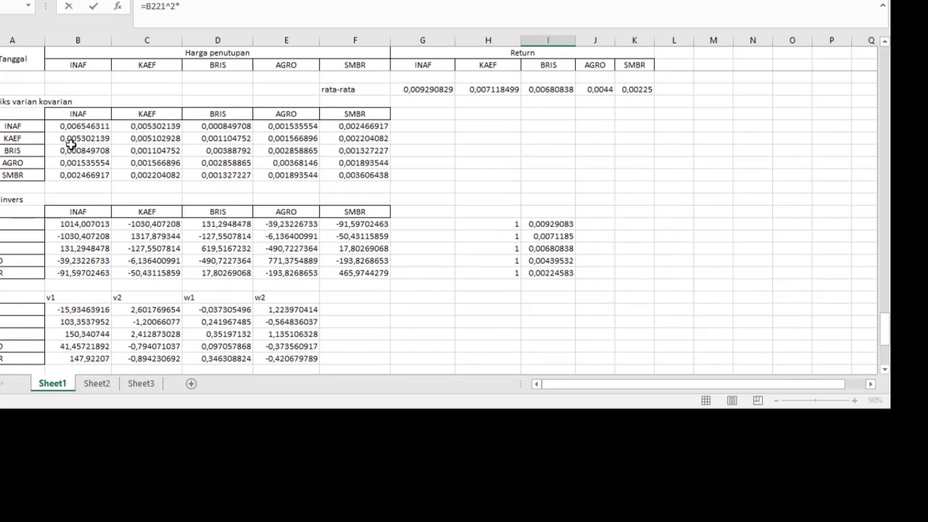
{"action": "left_click", "coordinate": [70, 126]}
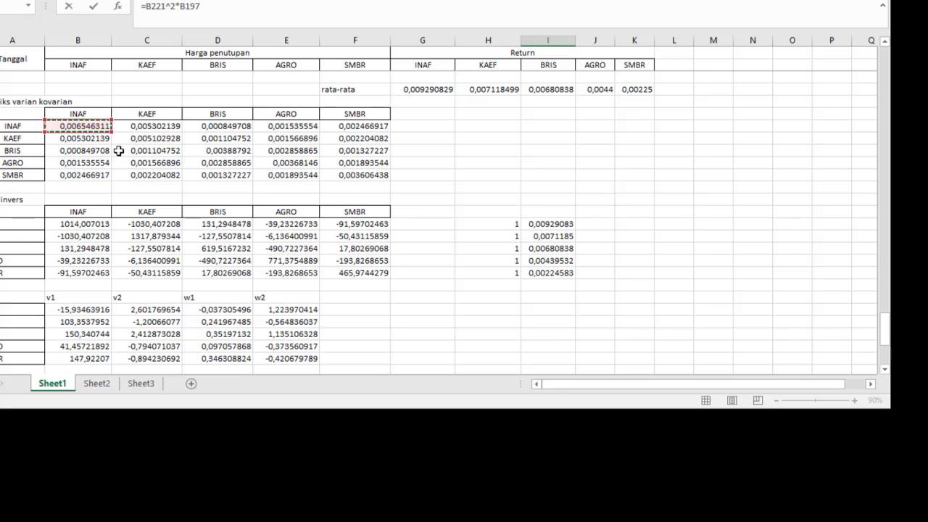
{"action": "key", "text": "F4"}
{"action": "type", "text": "+"}
Step: Extend the I221 variance formula with KAEF's squared weight times its variance, as C221^2*$C$198+
{"action": "scroll", "coordinate": [111, 181], "scroll_direction": "down", "scroll_amount": 4}
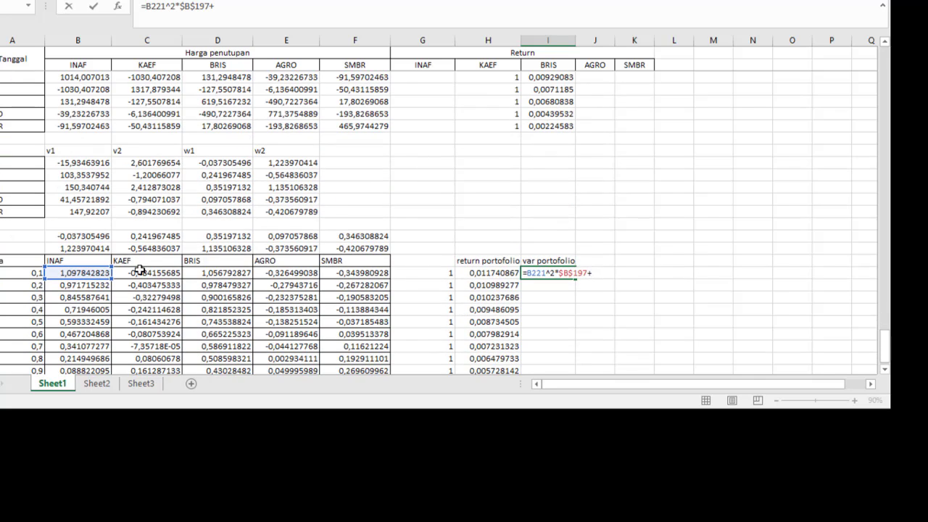
{"action": "left_click", "coordinate": [140, 270]}
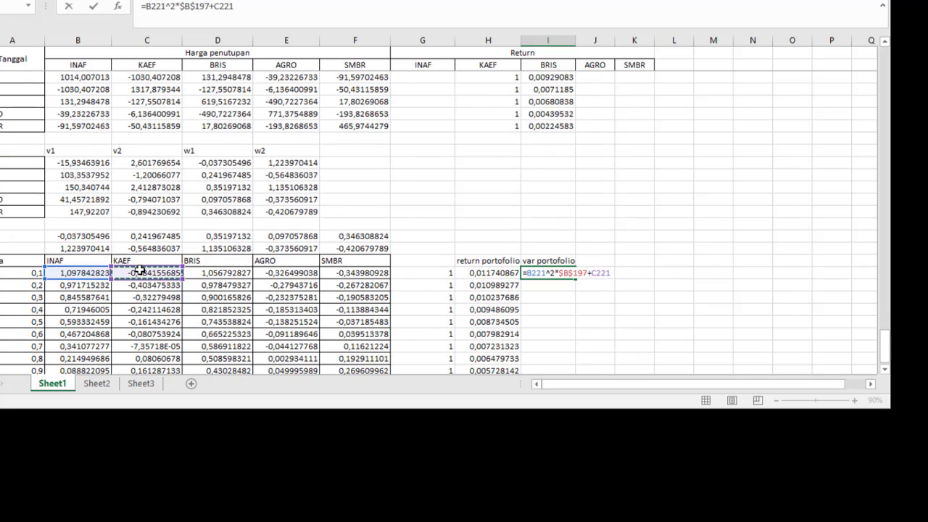
{"action": "type", "text": "^2"}
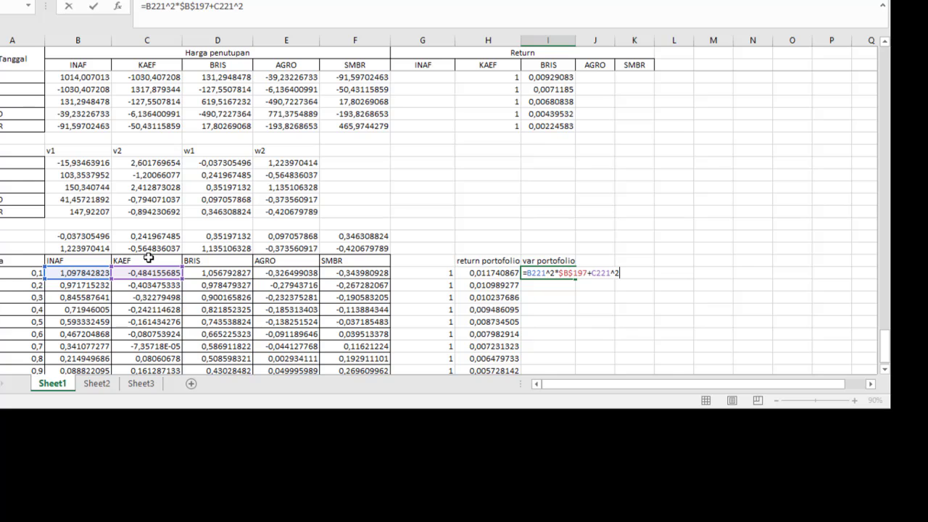
{"action": "type", "text": "*"}
{"action": "scroll", "coordinate": [166, 213], "scroll_direction": "up", "scroll_amount": 3}
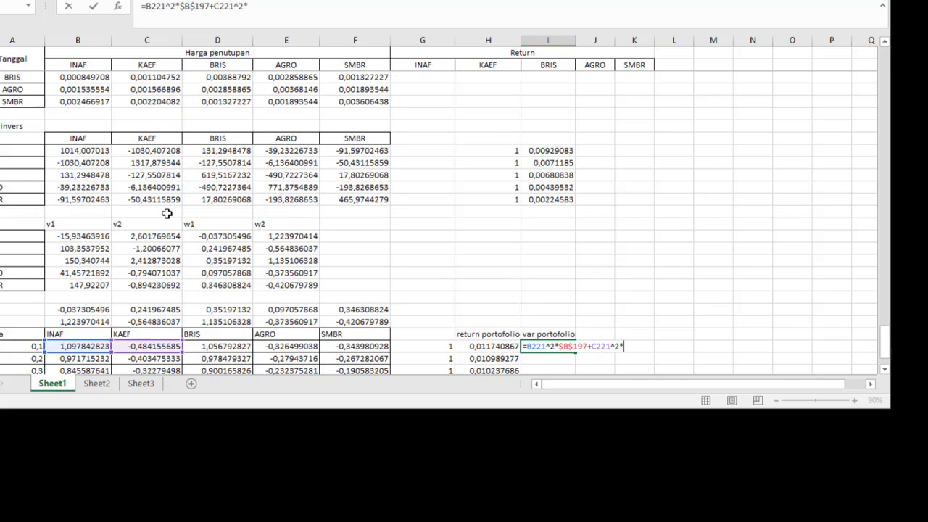
{"action": "left_click", "coordinate": [145, 102]}
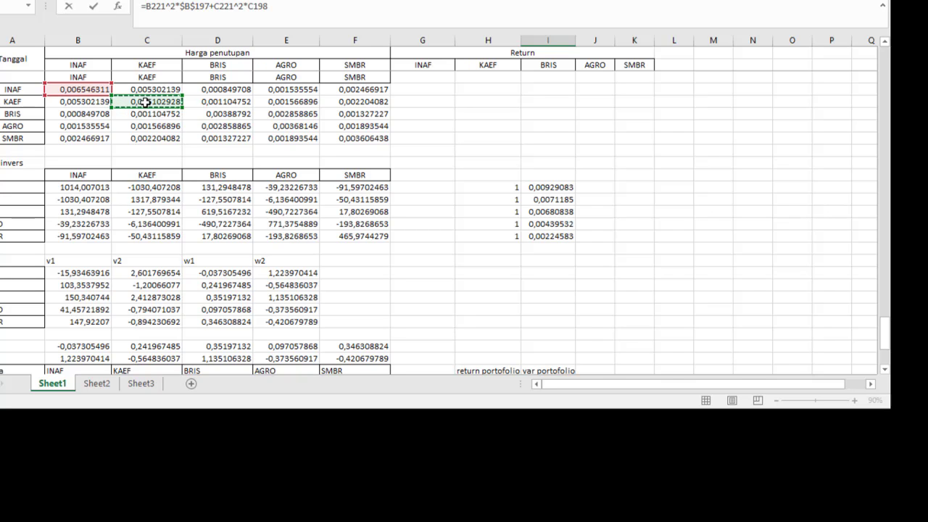
{"action": "key", "text": "F4"}
{"action": "type", "text": "+"}
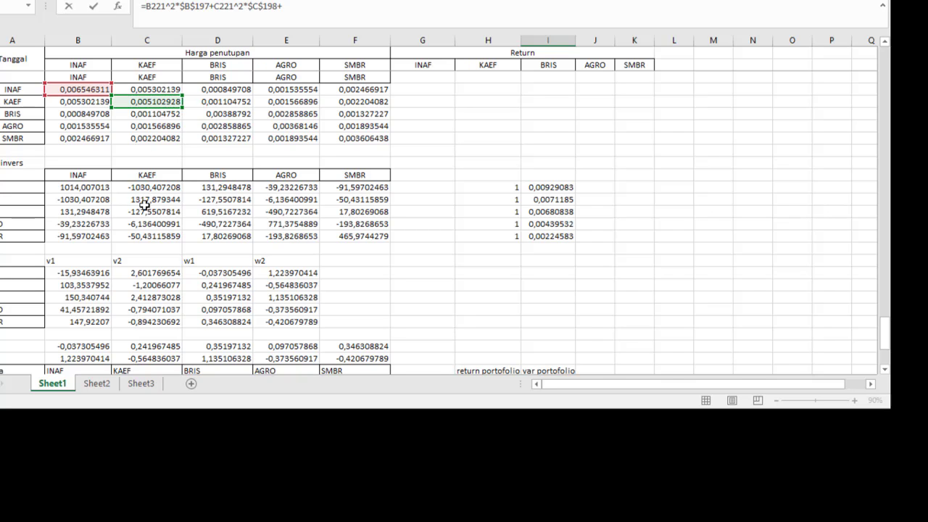
Step: Extend the I221 variance formula with BRIS's squared weight times its locked variance, as D221^2*$D$199+
{"action": "scroll", "coordinate": [145, 205], "scroll_direction": "down", "scroll_amount": 3}
{"action": "left_click", "coordinate": [197, 272]}
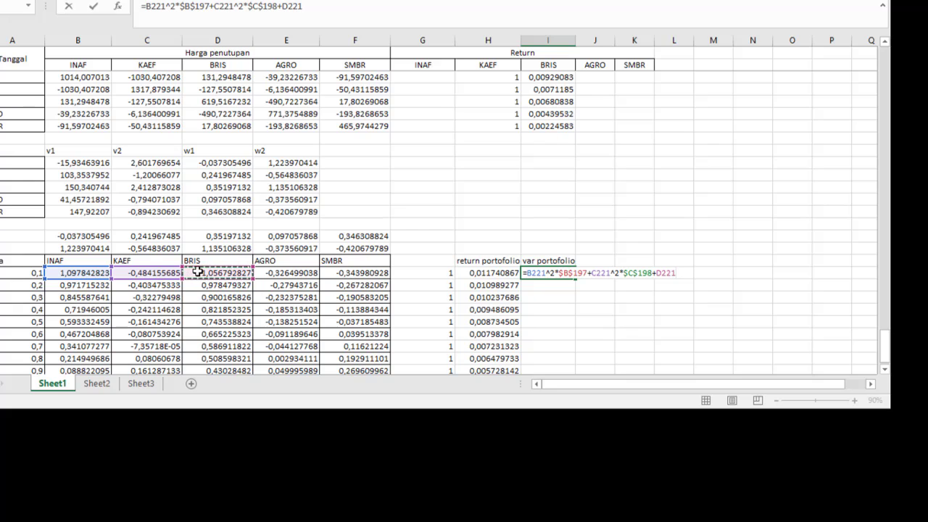
{"action": "type", "text": "^2*"}
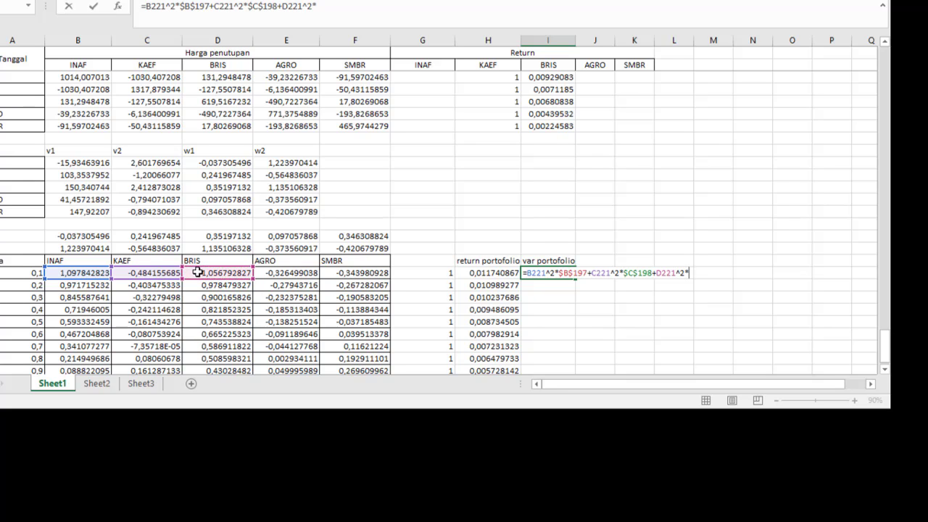
{"action": "scroll", "coordinate": [166, 178], "scroll_direction": "up", "scroll_amount": 3}
{"action": "left_click", "coordinate": [191, 113]}
{"action": "key", "text": "F4"}
{"action": "type", "text": "+"}
Step: Add AGRO's squared weight times its locked variance to the I221 formula, as E221^2*$E$200+
{"action": "scroll", "coordinate": [287, 274], "scroll_direction": "down", "scroll_amount": 3}
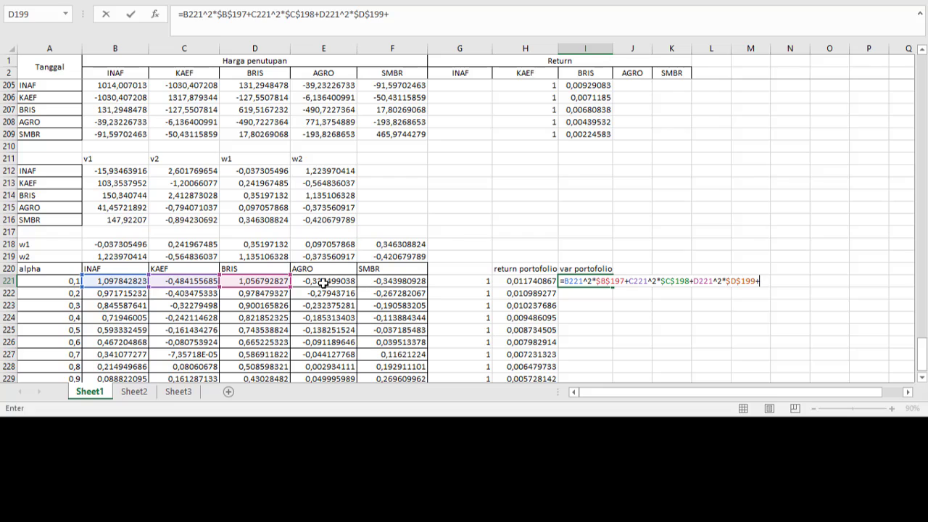
{"action": "left_click", "coordinate": [323, 281]}
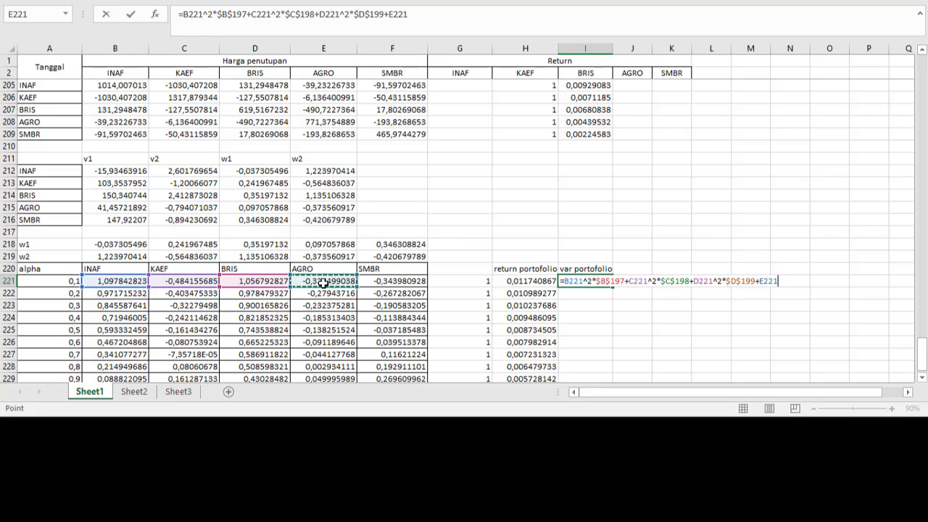
{"action": "type", "text": "^2*"}
{"action": "scroll", "coordinate": [323, 259], "scroll_direction": "up", "scroll_amount": 4}
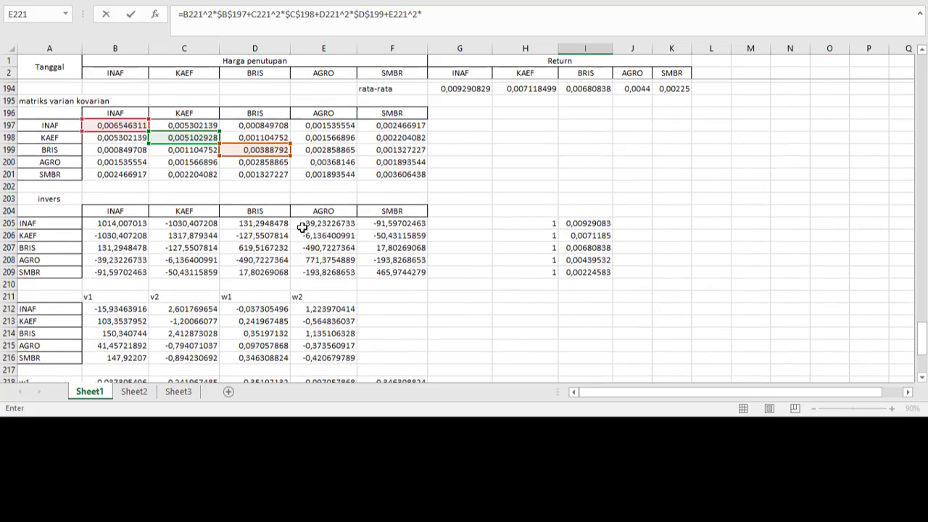
{"action": "left_click", "coordinate": [319, 169]}
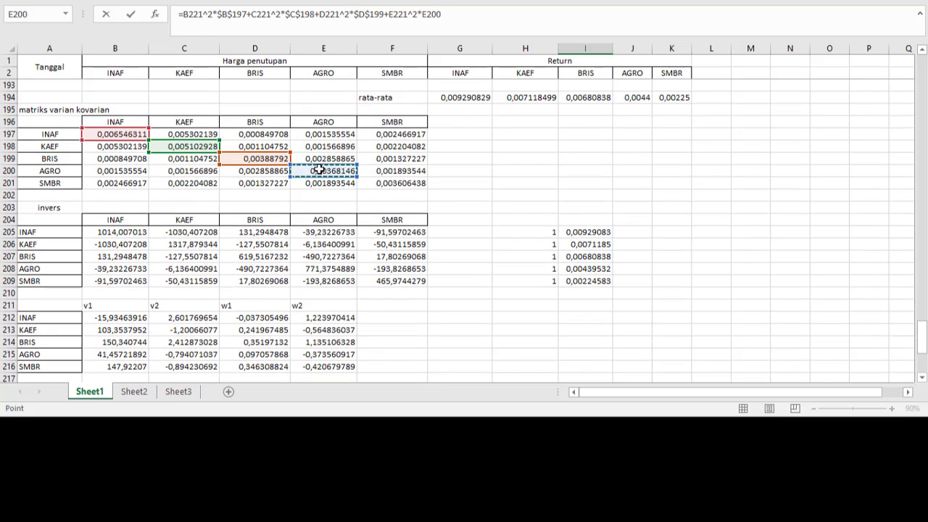
{"action": "key", "text": "F4"}
{"action": "type", "text": "+"}
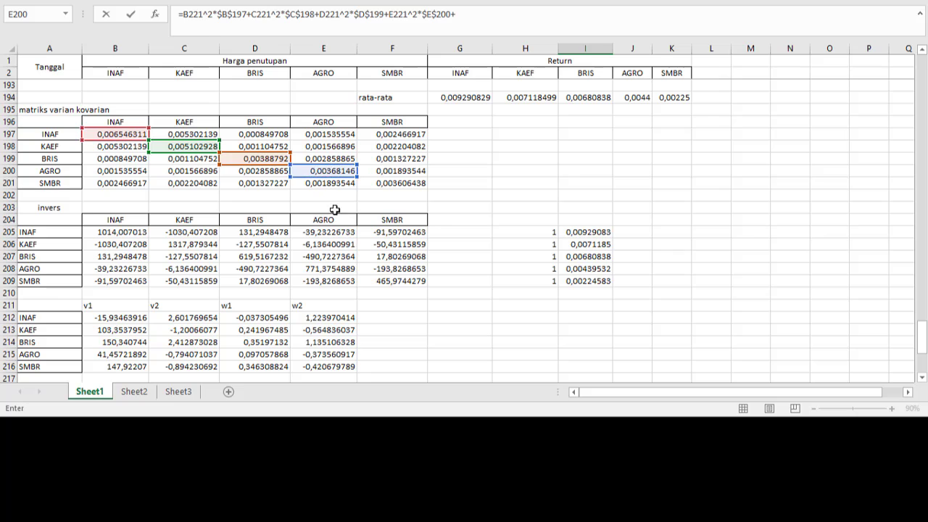
Step: Add SMBR's squared weight times its locked variance to the I221 formula, as F221^2*$F$201
{"action": "scroll", "coordinate": [340, 214], "scroll_direction": "down", "scroll_amount": 4}
{"action": "left_click", "coordinate": [369, 282]}
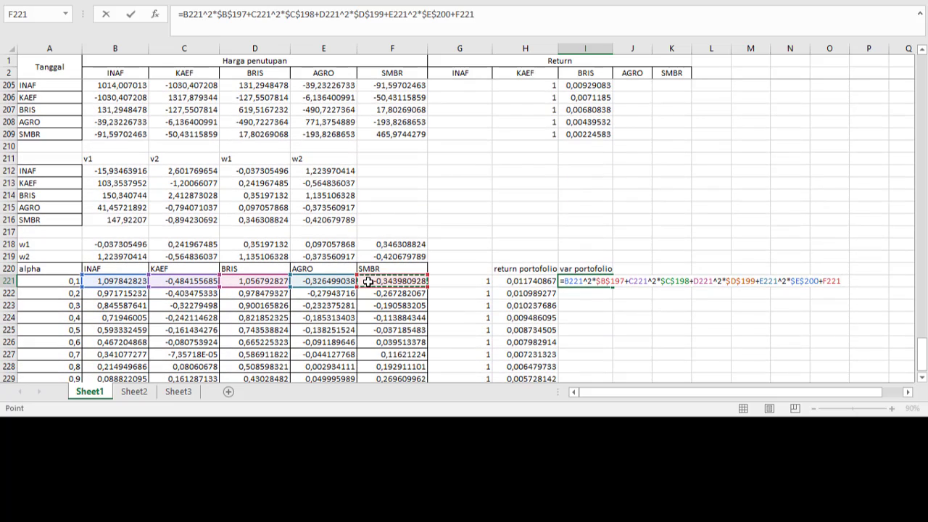
{"action": "type", "text": "^2*"}
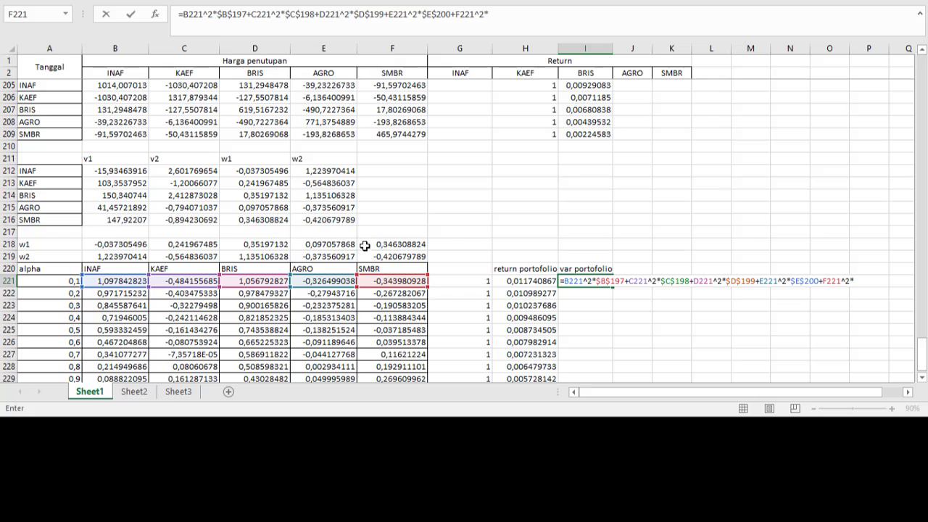
{"action": "scroll", "coordinate": [358, 234], "scroll_direction": "up", "scroll_amount": 2}
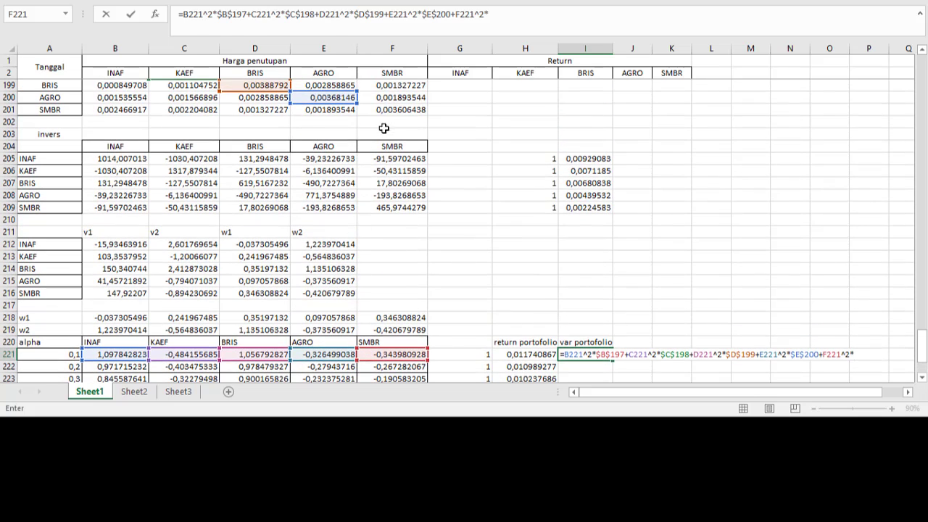
{"action": "left_click", "coordinate": [386, 112]}
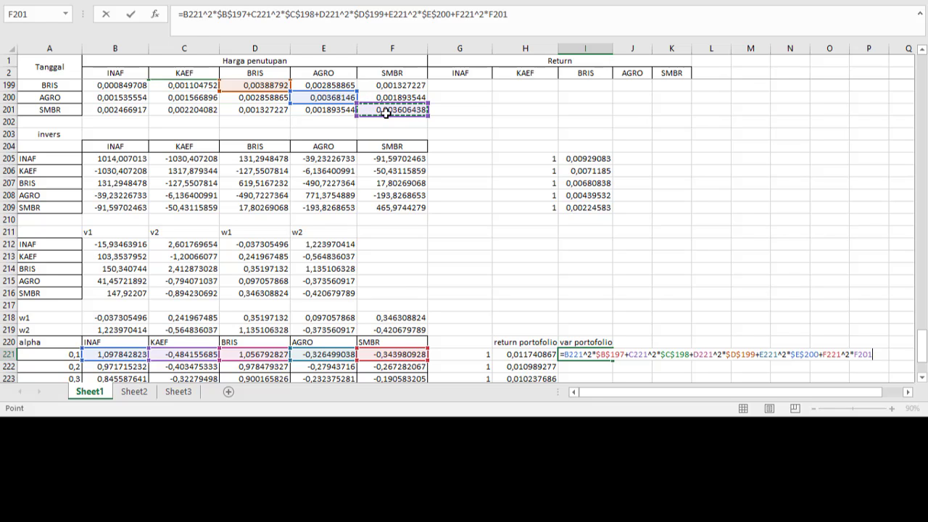
{"action": "key", "text": "F4"}
Step: Append +2*() to the I221 formula and enter the INAF–KAEF covariance term inside the parentheses, as B221*C221*$B$198+
{"action": "scroll", "coordinate": [428, 202], "scroll_direction": "down", "scroll_amount": 3}
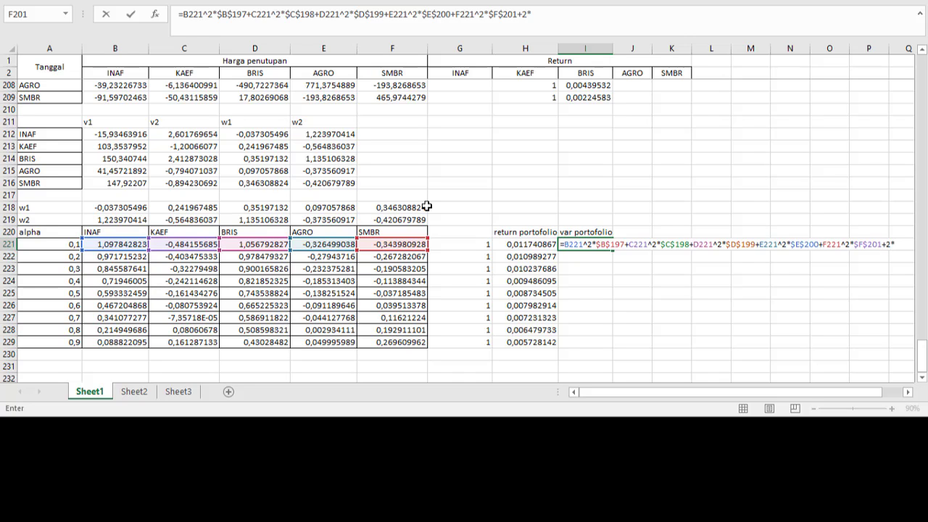
{"action": "type", "text": "()"}
{"action": "key", "text": "F2"}
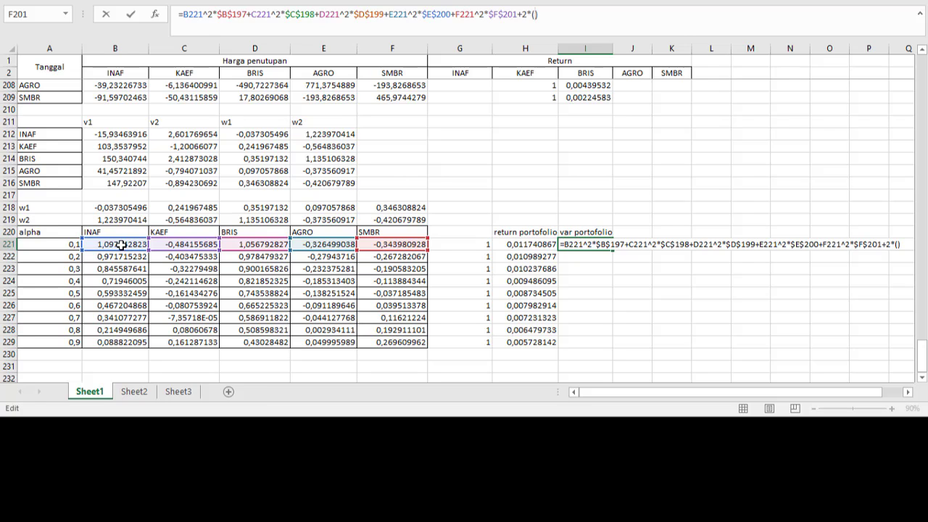
{"action": "key", "text": "Left"}
{"action": "left_click", "coordinate": [113, 244]}
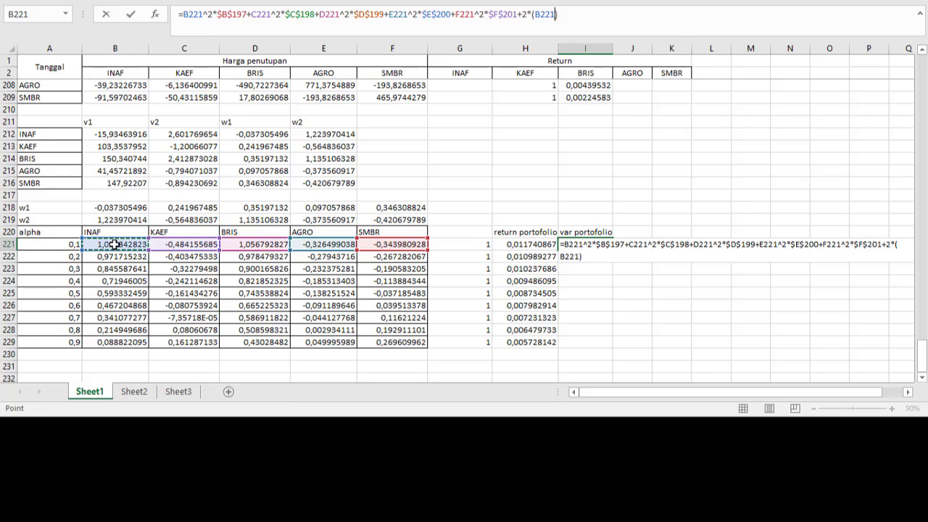
{"action": "type", "text": "*"}
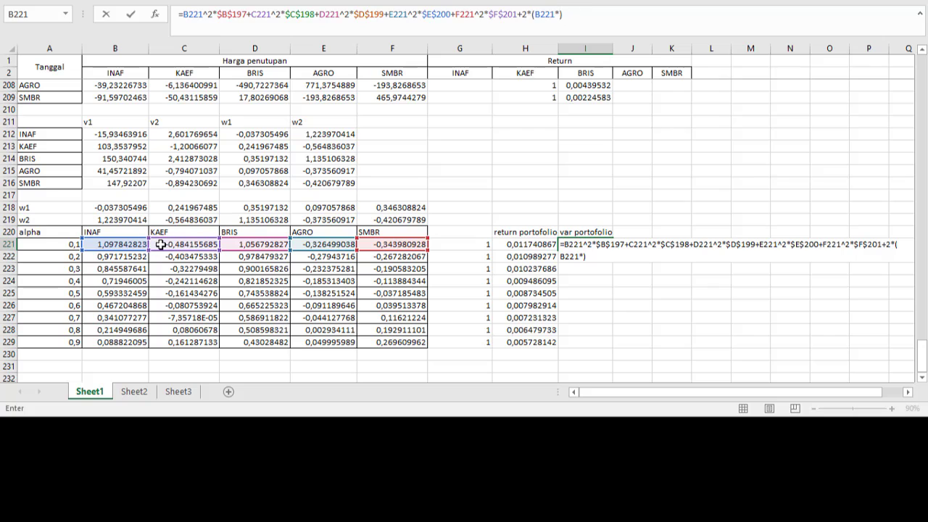
{"action": "left_click", "coordinate": [158, 244]}
{"action": "type", "text": "*"}
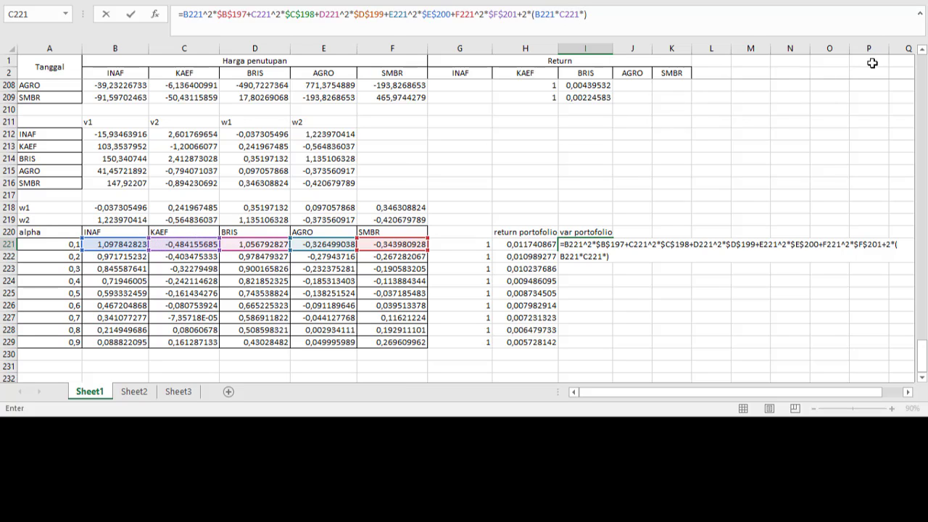
{"action": "left_click", "coordinate": [922, 51]}
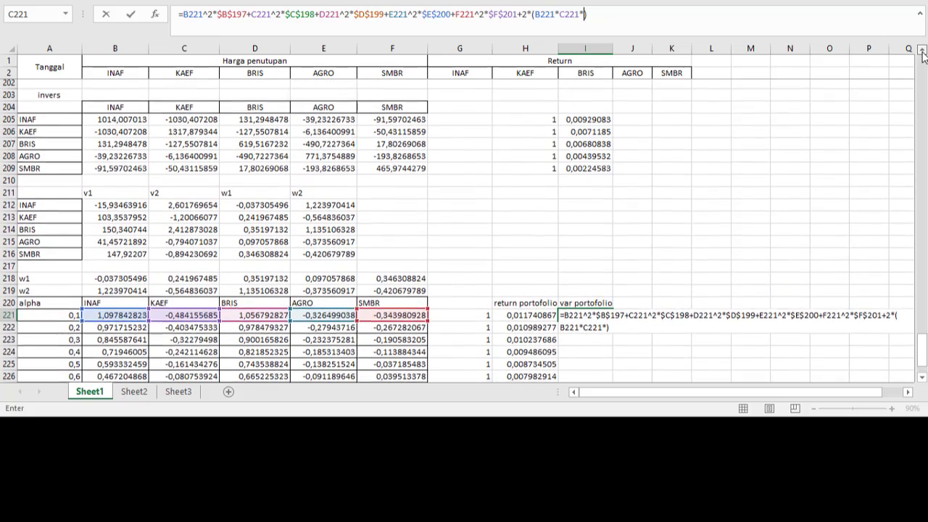
{"action": "left_click", "coordinate": [114, 87]}
{"action": "key", "text": "F4"}
{"action": "type", "text": "+"}
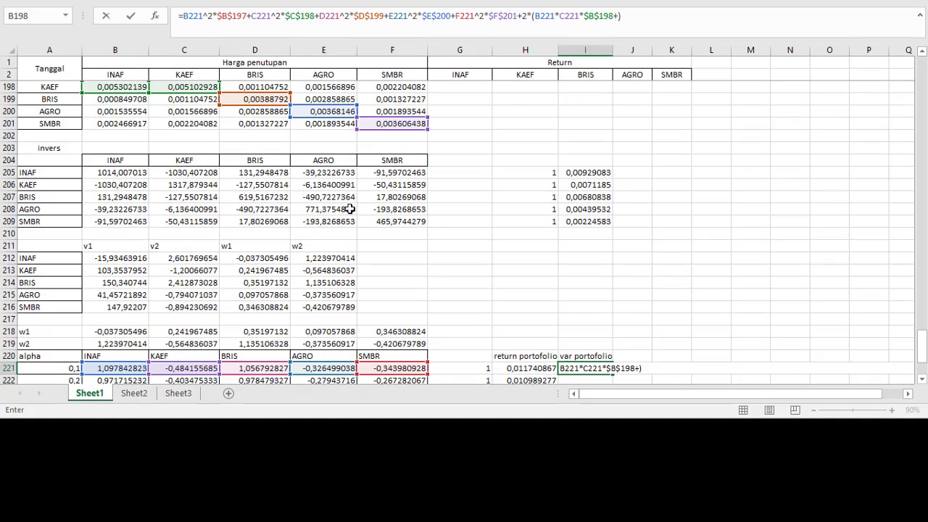
Step: Add the INAF–BRIS covariance term inside the parentheses of the I221 formula, as B221*D221*$B$199+
{"action": "left_click", "coordinate": [117, 368]}
{"action": "type", "text": "*"}
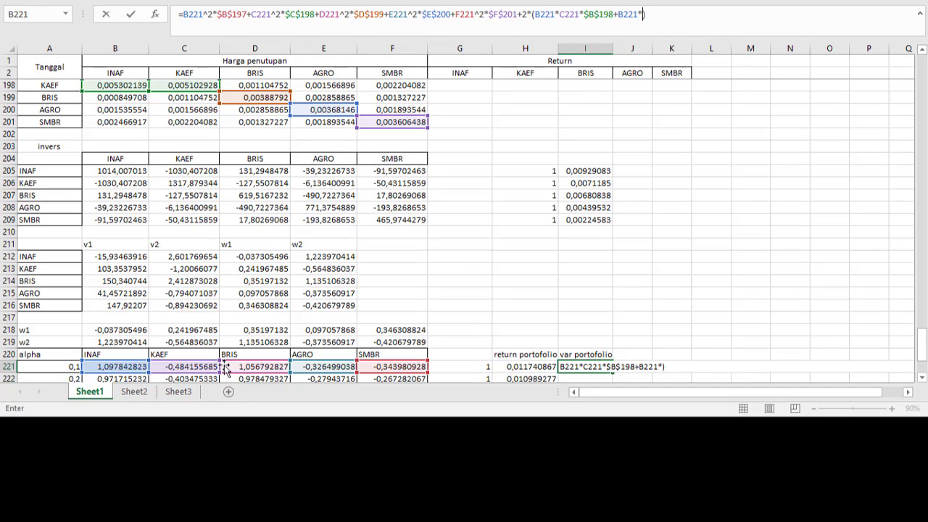
{"action": "left_click", "coordinate": [245, 366]}
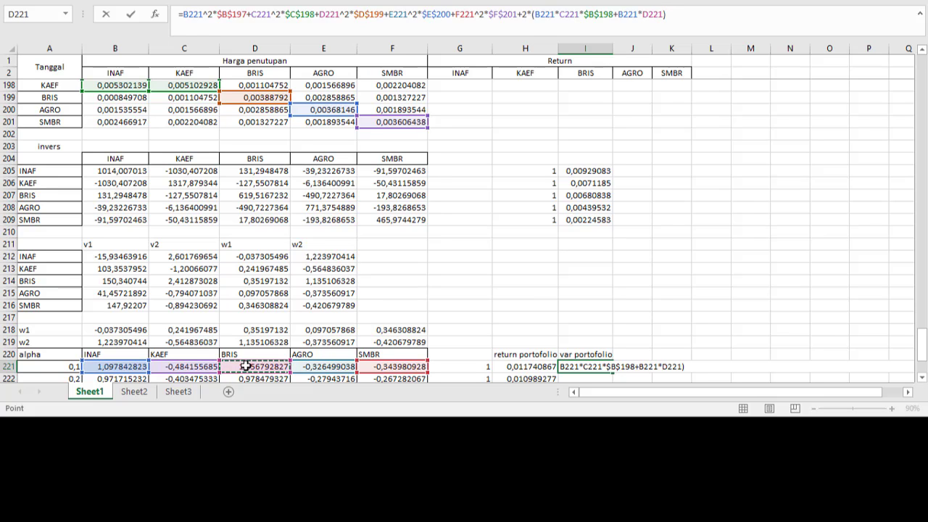
{"action": "type", "text": "*"}
{"action": "left_click", "coordinate": [106, 98]}
{"action": "key", "text": "F4"}
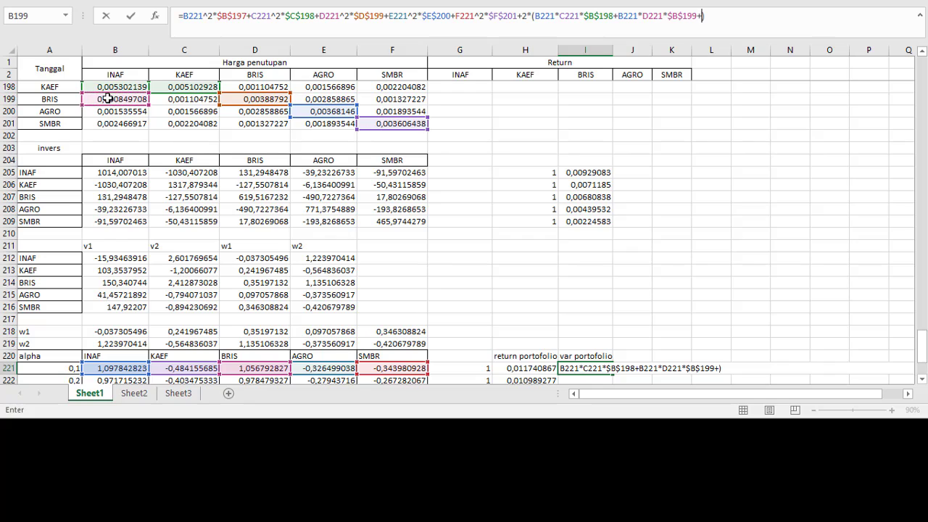
{"action": "type", "text": "+"}
Step: Add the INAF–AGRO covariance term inside the parentheses of the I221 formula, as B221*E221*$B$200+
{"action": "left_click", "coordinate": [118, 370]}
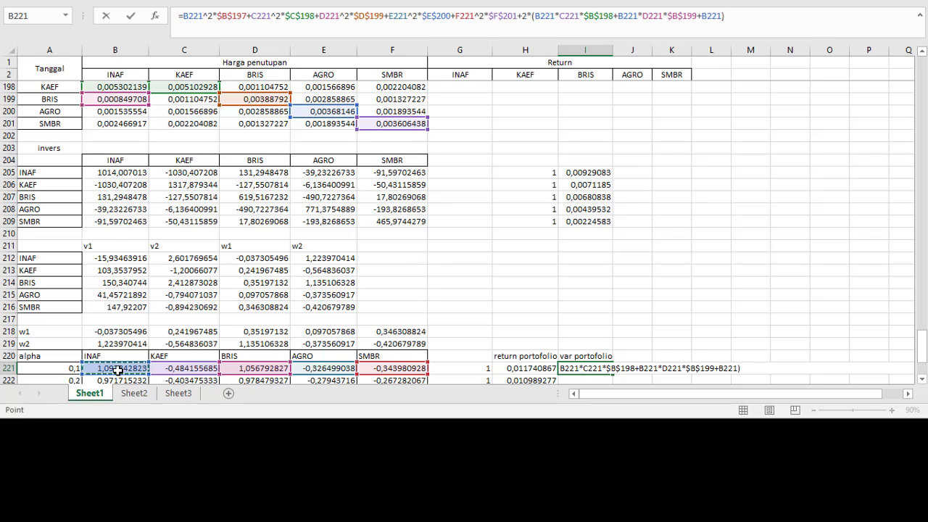
{"action": "type", "text": "*"}
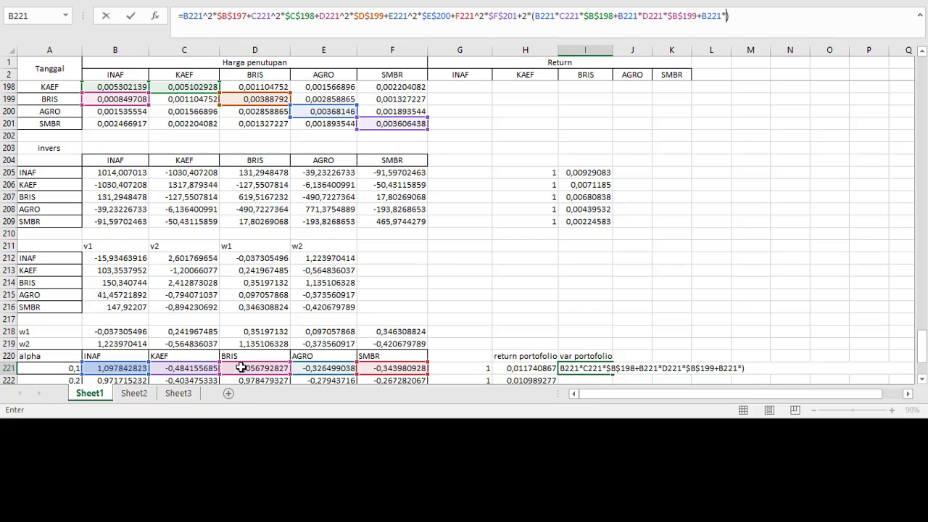
{"action": "left_click", "coordinate": [298, 368]}
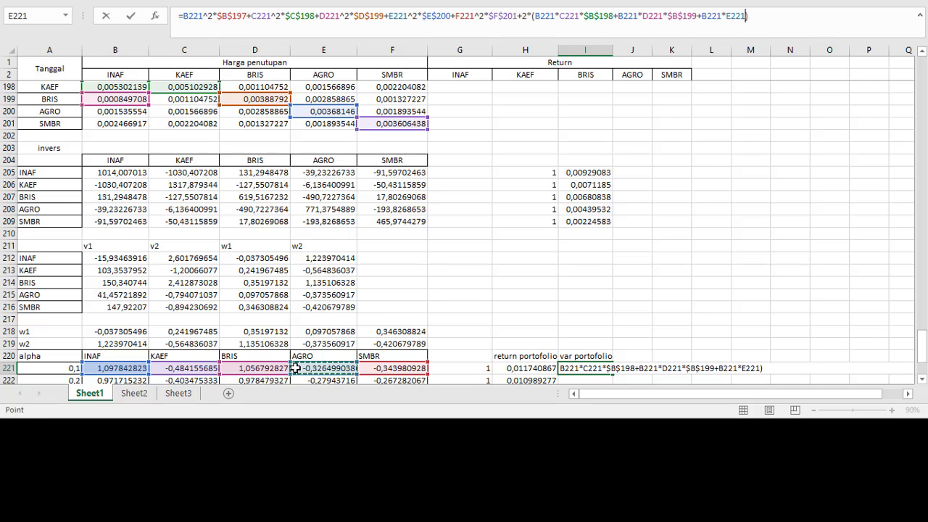
{"action": "type", "text": "*"}
{"action": "left_click", "coordinate": [121, 114]}
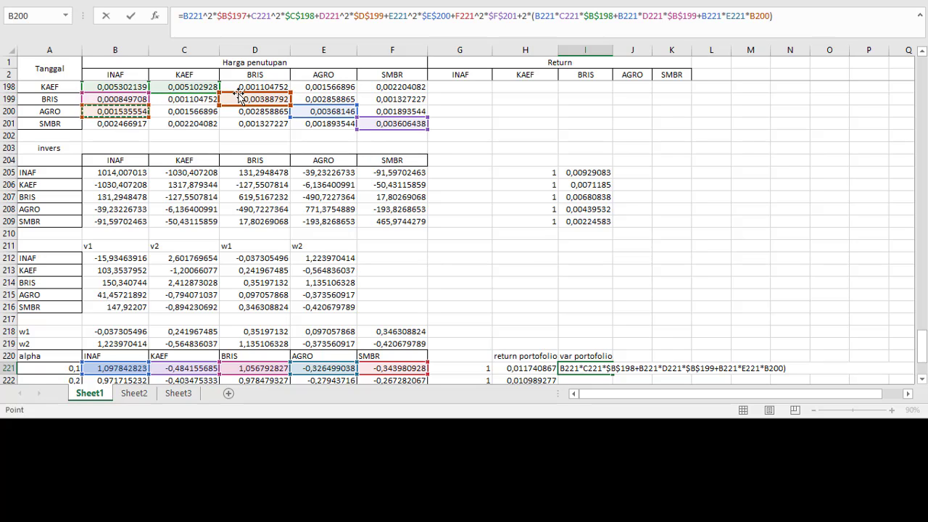
{"action": "key", "text": "F4"}
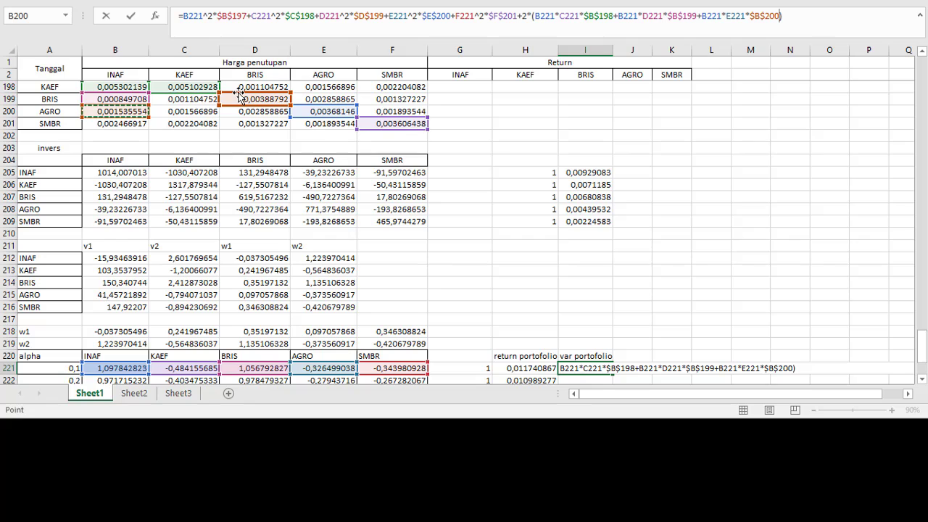
{"action": "type", "text": "+"}
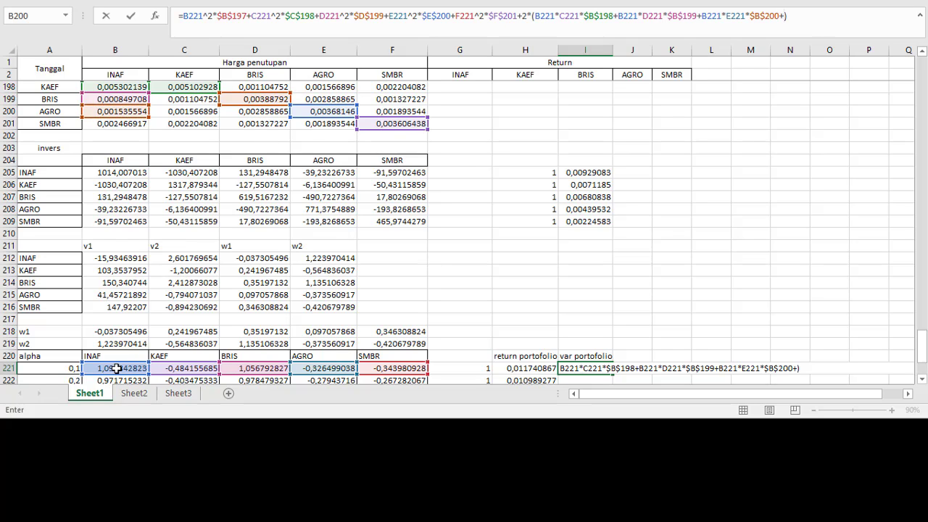
Step: Add the INAF–SMBR covariance term inside the parentheses of the I221 formula, as B221*F221*$B$201+
{"action": "left_click", "coordinate": [133, 367]}
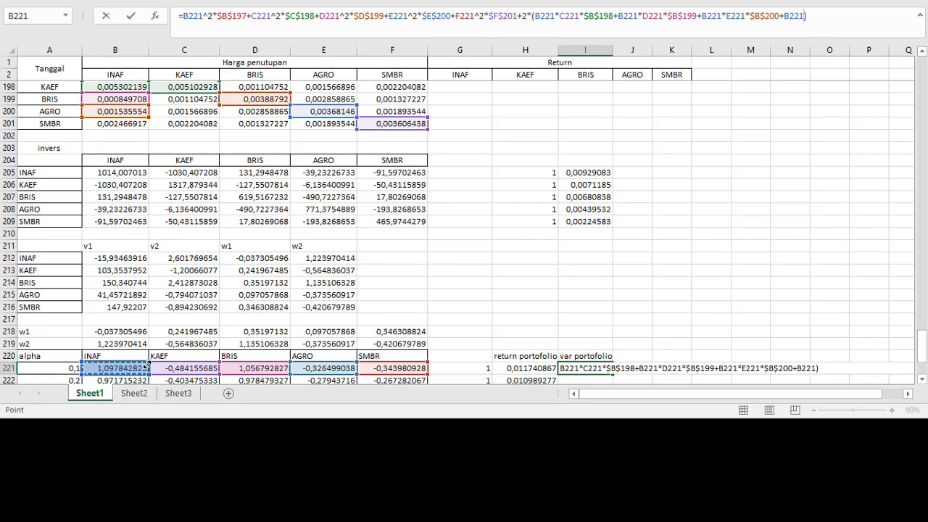
{"action": "type", "text": "*"}
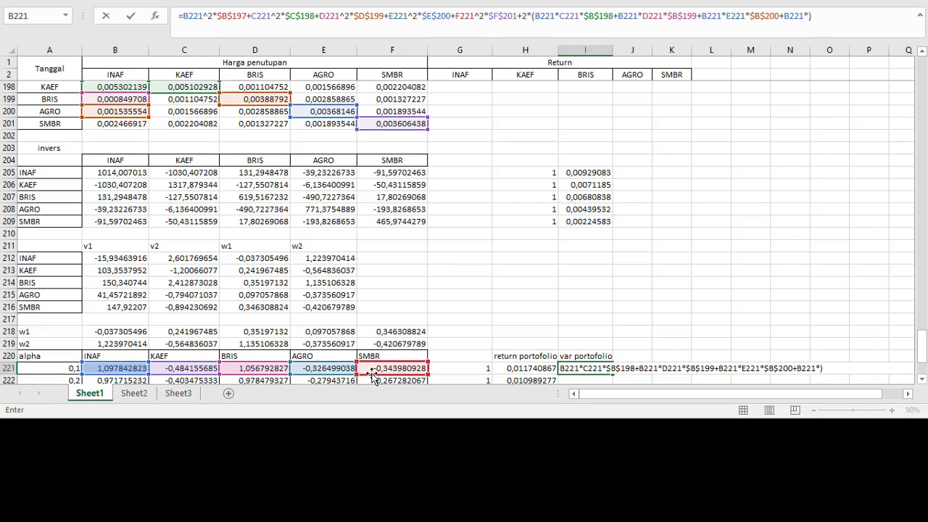
{"action": "left_click", "coordinate": [371, 368]}
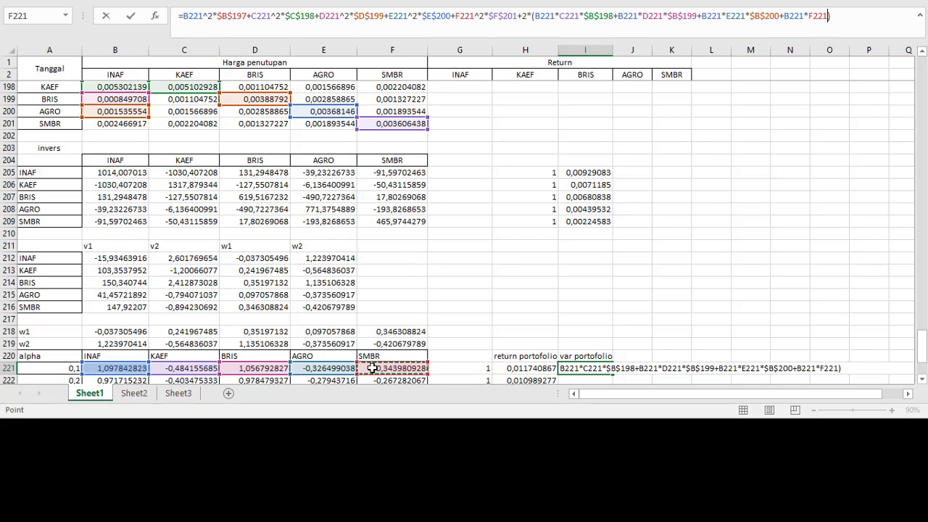
{"action": "type", "text": "*"}
{"action": "left_click", "coordinate": [123, 124]}
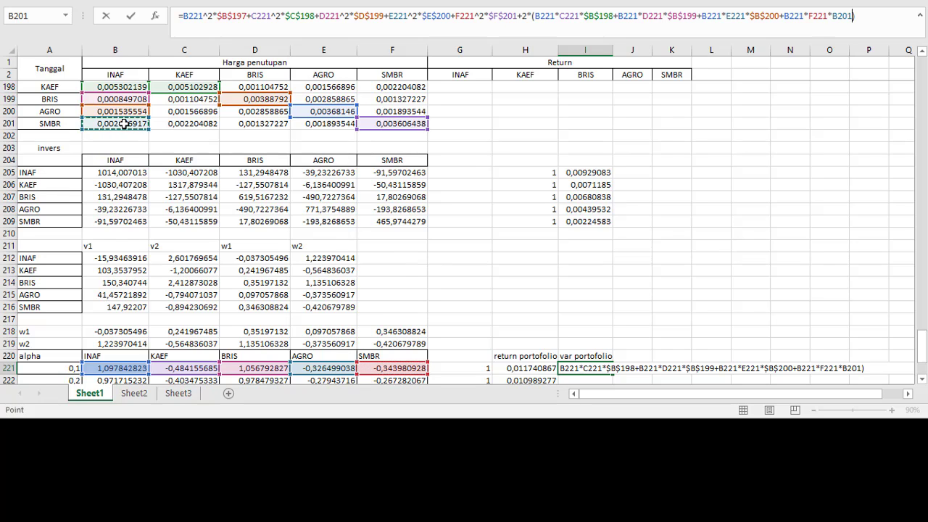
{"action": "key", "text": "F4"}
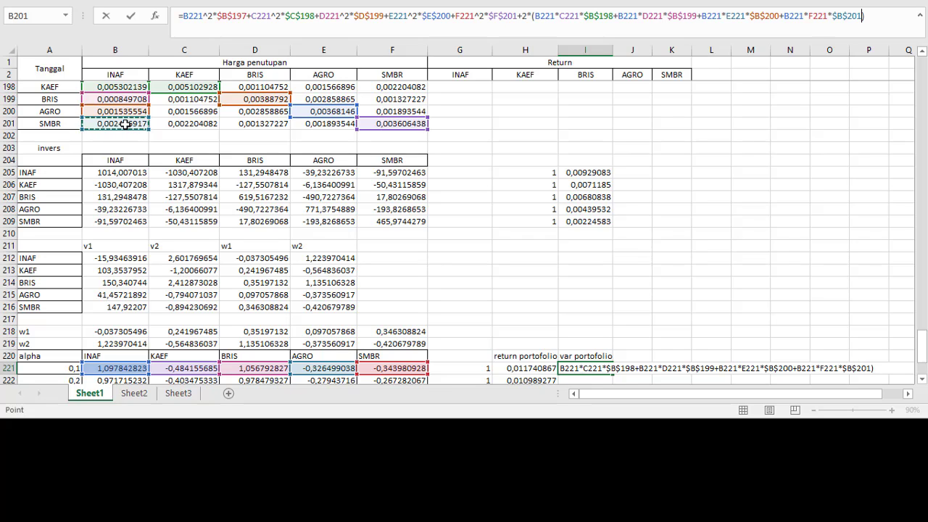
{"action": "type", "text": "+"}
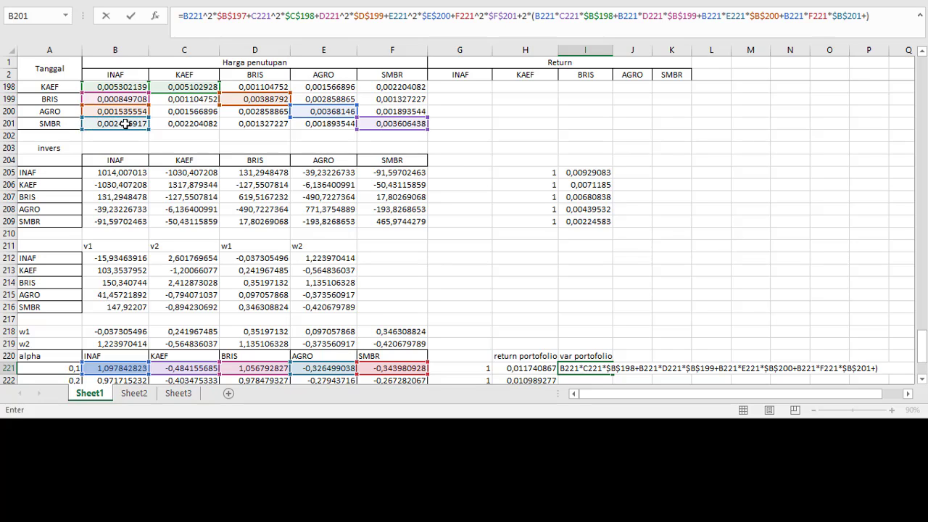
Step: Add the KAEF–BRIS covariance term inside the parentheses of the I221 formula, as C221*D221*$C$199+
{"action": "left_click", "coordinate": [175, 367]}
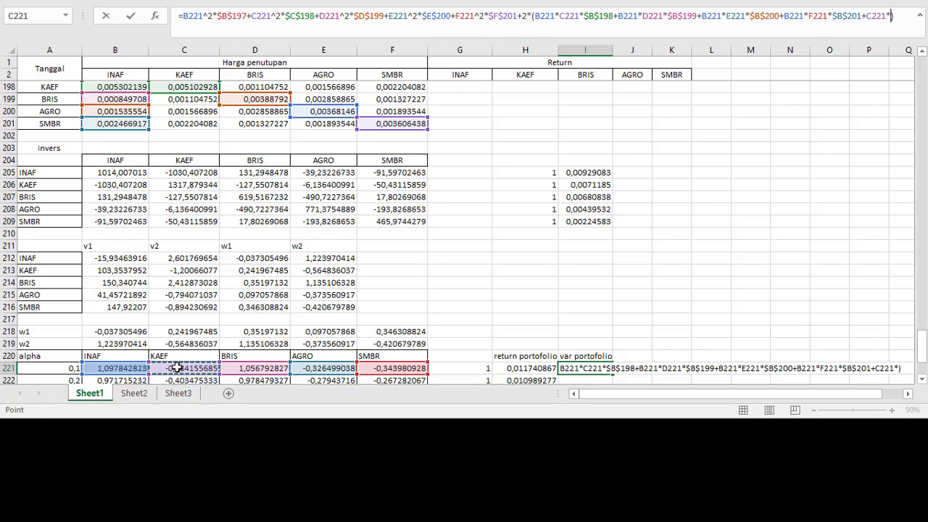
{"action": "type", "text": "*"}
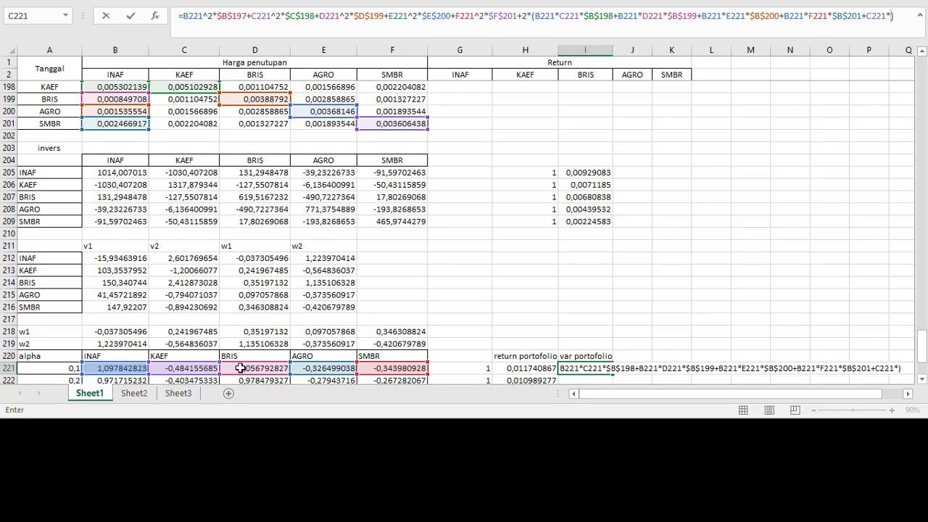
{"action": "left_click", "coordinate": [244, 370]}
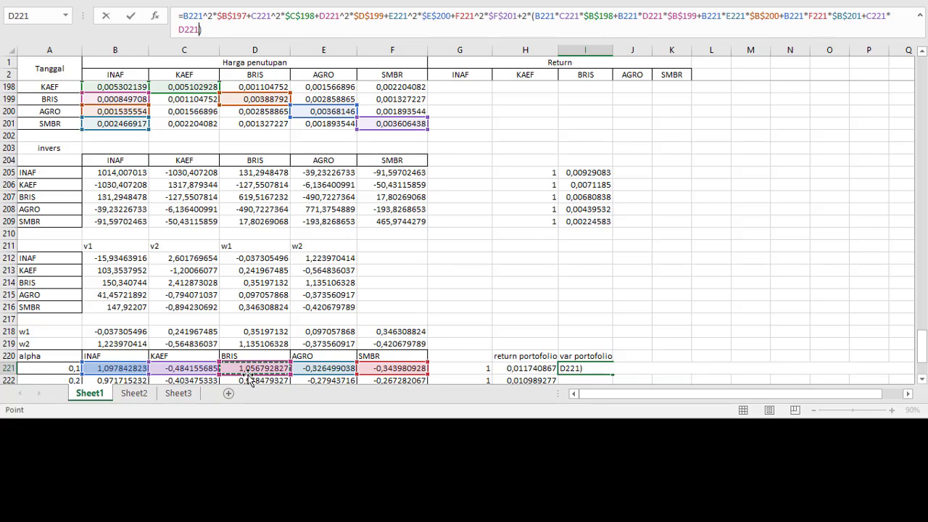
{"action": "type", "text": "*"}
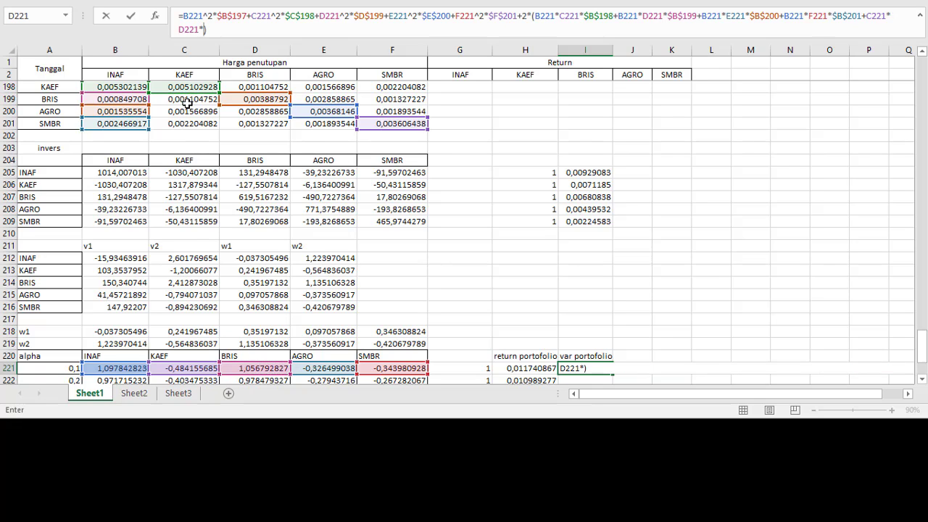
{"action": "left_click", "coordinate": [187, 101]}
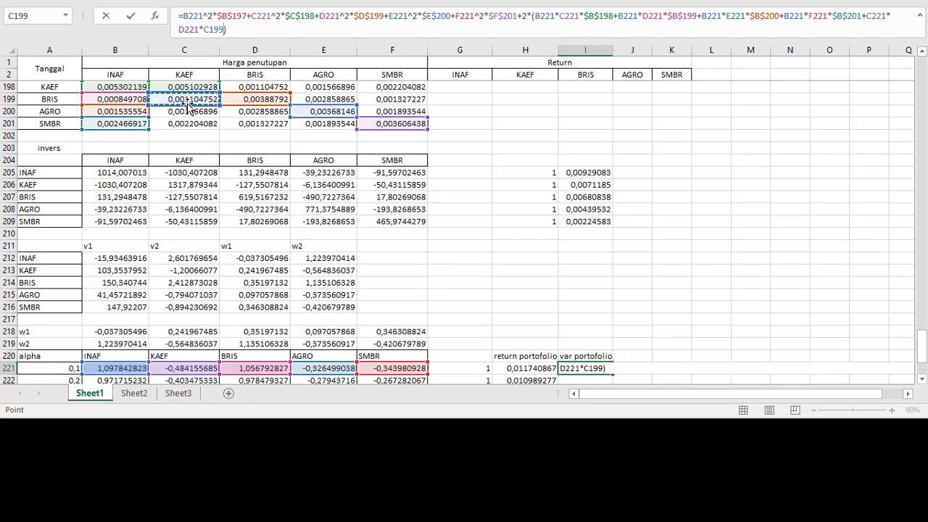
{"action": "key", "text": "F4"}
{"action": "type", "text": "+"}
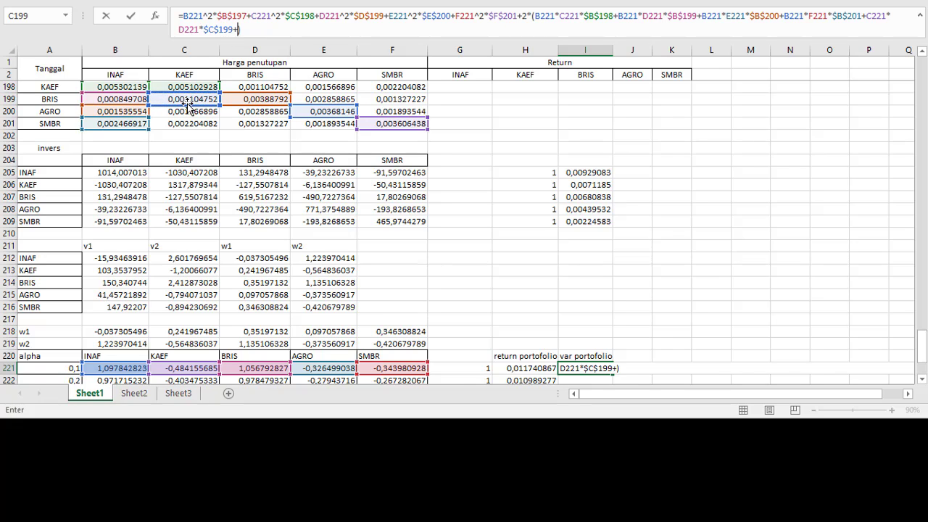
Step: Add the KAEF–AGRO covariance term inside the parentheses of the I221 formula, as C221*E221*$C$200+
{"action": "left_click", "coordinate": [195, 368]}
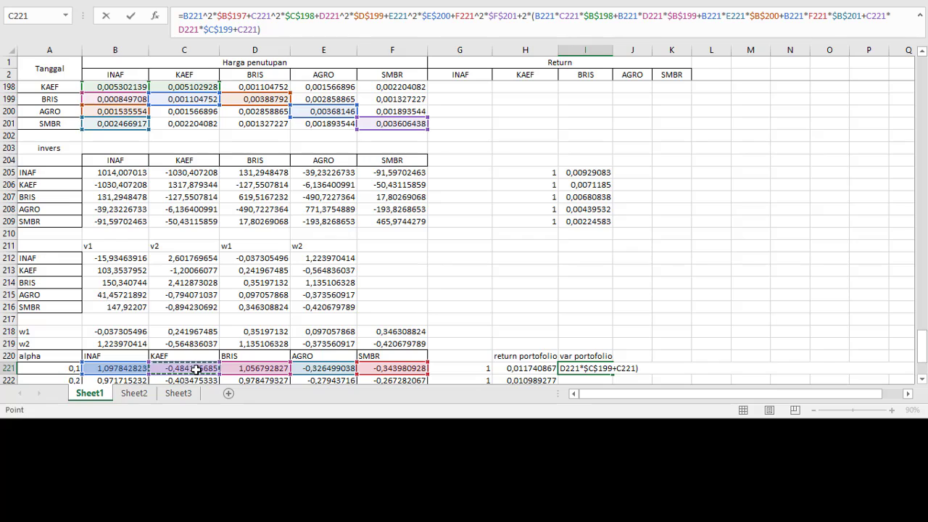
{"action": "type", "text": "*"}
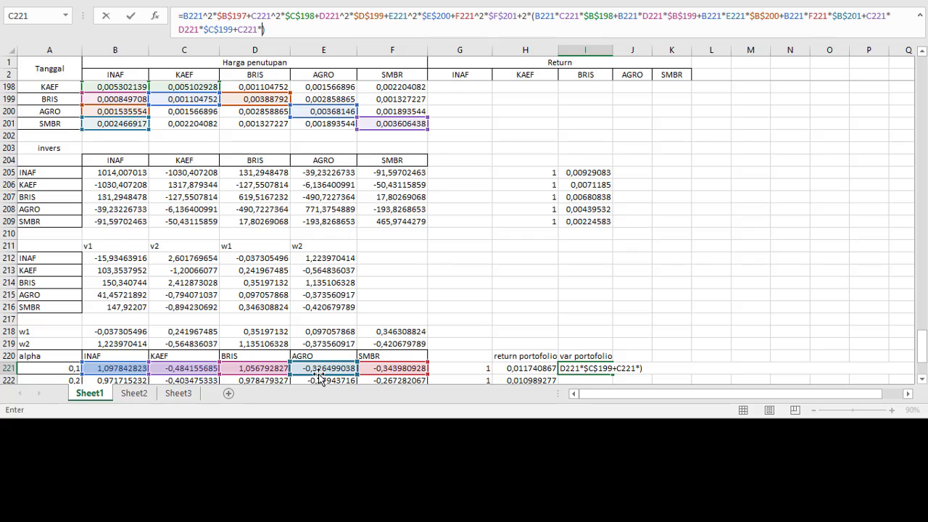
{"action": "left_click", "coordinate": [310, 368]}
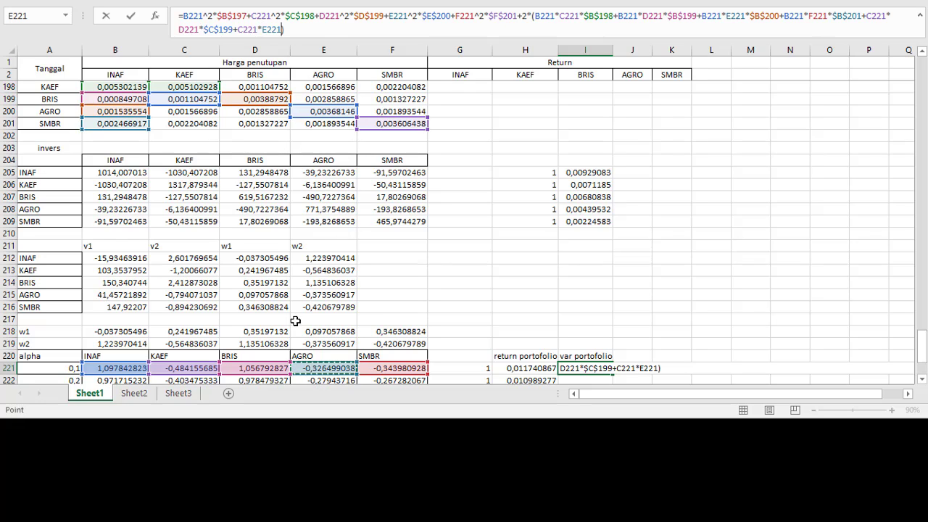
{"action": "type", "text": "*"}
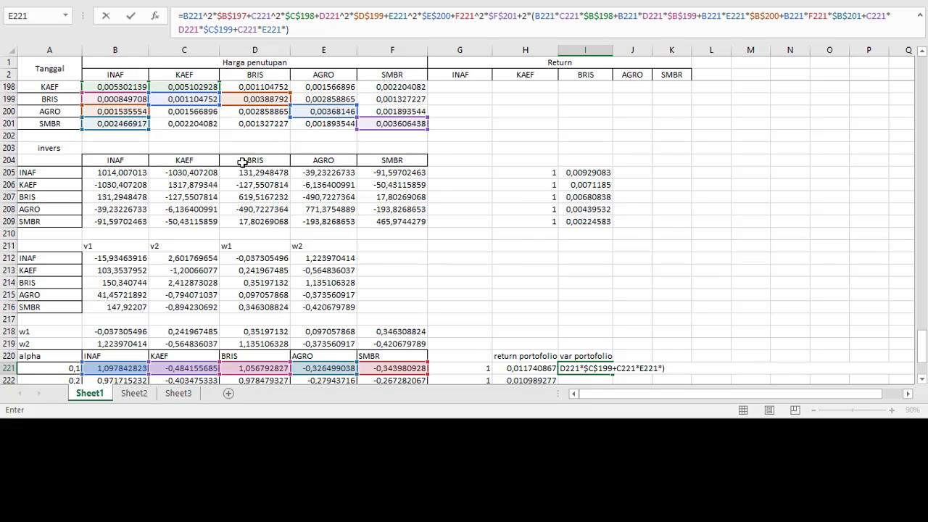
{"action": "left_click", "coordinate": [190, 114]}
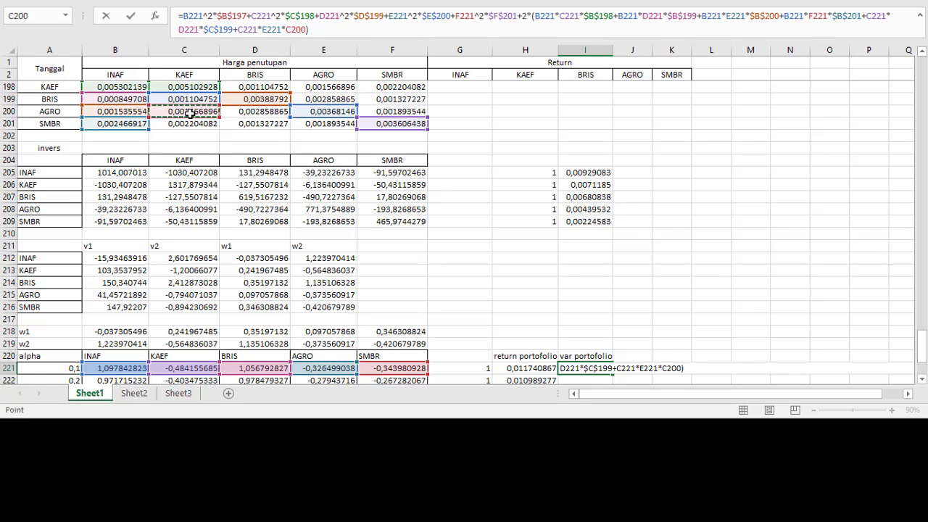
{"action": "key", "text": "F4"}
{"action": "type", "text": "+"}
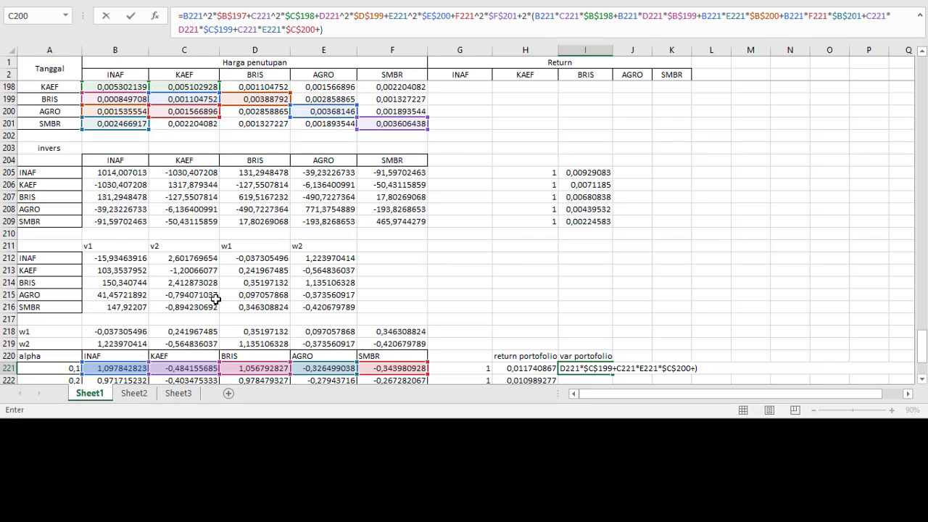
Step: Add the KAEF–SMBR covariance term inside the parentheses of the I221 formula, as C221*F221*$C$201+
{"action": "left_click", "coordinate": [205, 368]}
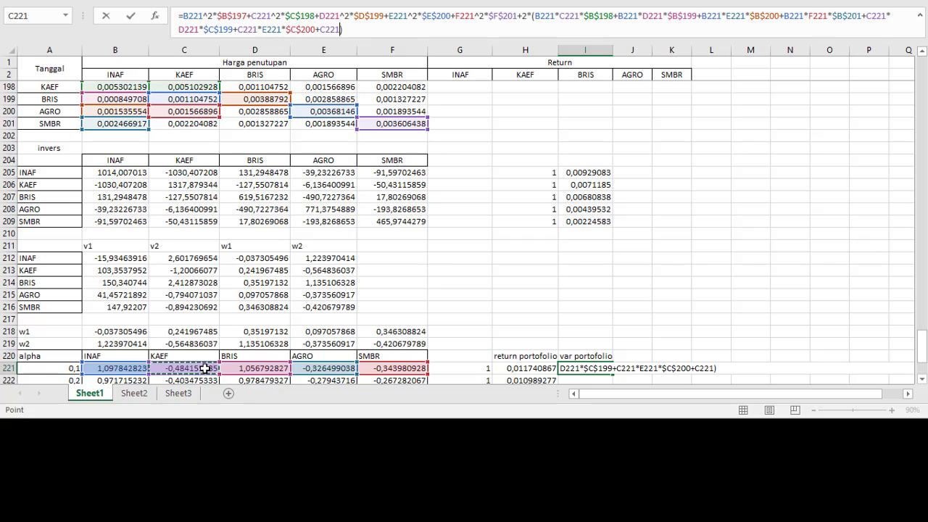
{"action": "type", "text": "*"}
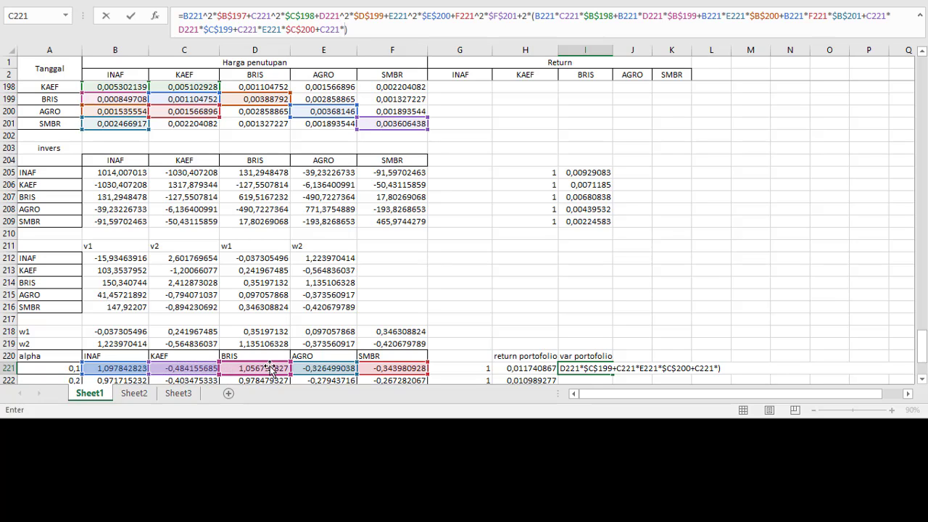
{"action": "left_click", "coordinate": [365, 368]}
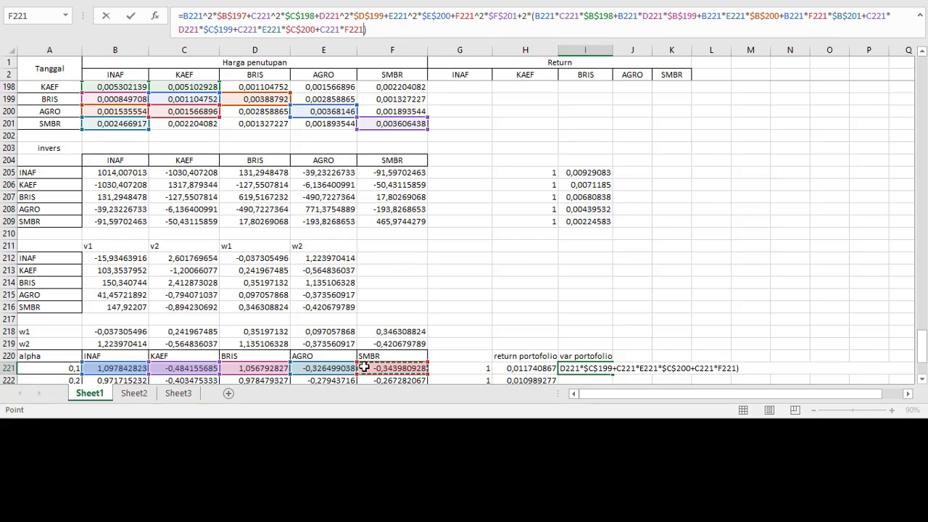
{"action": "type", "text": "*"}
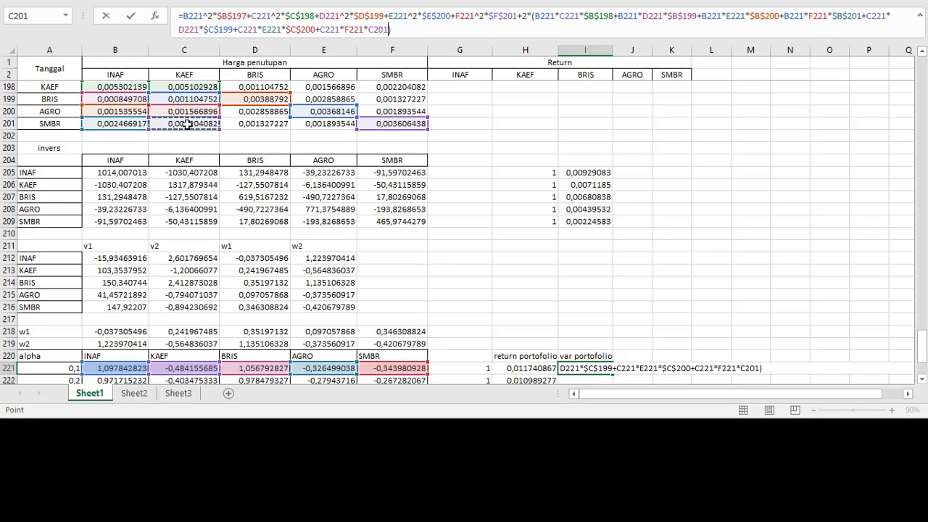
{"action": "left_click", "coordinate": [187, 124]}
{"action": "key", "text": "F4"}
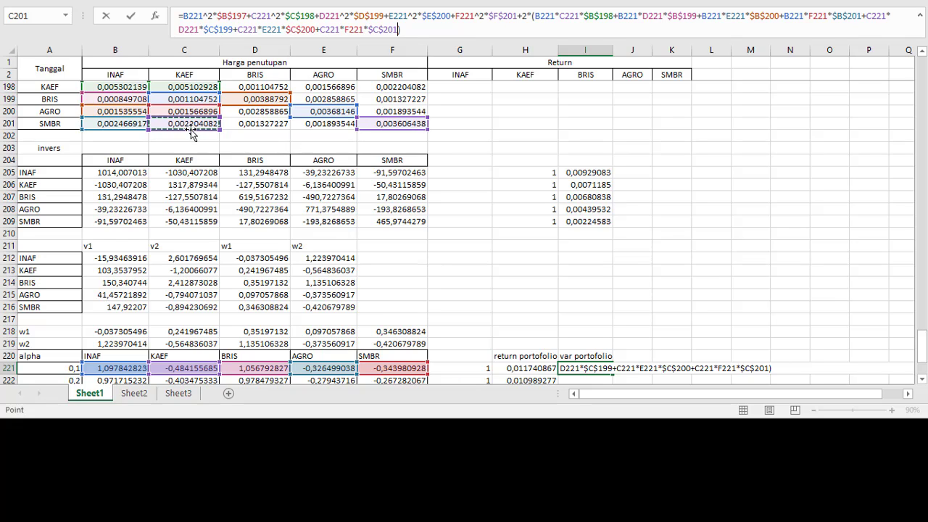
{"action": "type", "text": "+"}
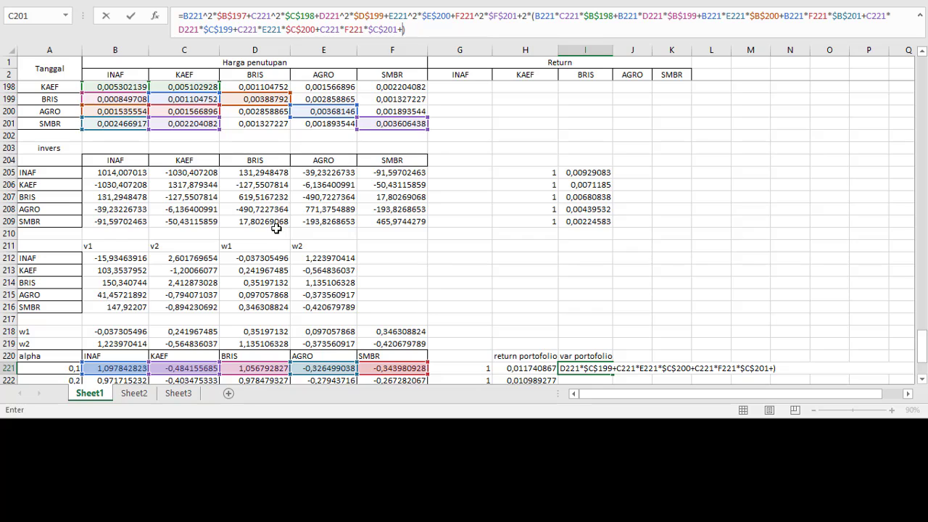
Step: Add the BRIS–AGRO covariance term inside the parentheses of the I221 formula, as D221*E221*$D$200+
{"action": "left_click", "coordinate": [246, 370]}
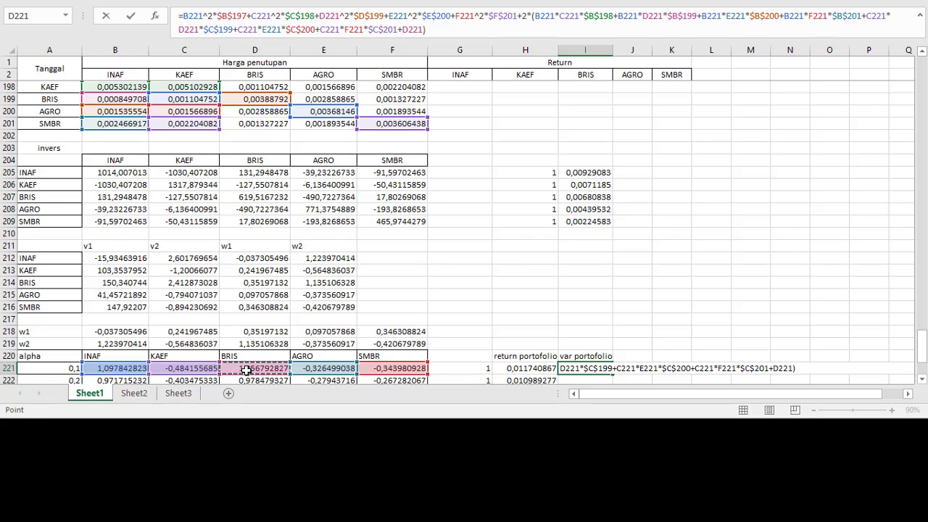
{"action": "type", "text": "*"}
{"action": "left_click", "coordinate": [319, 368]}
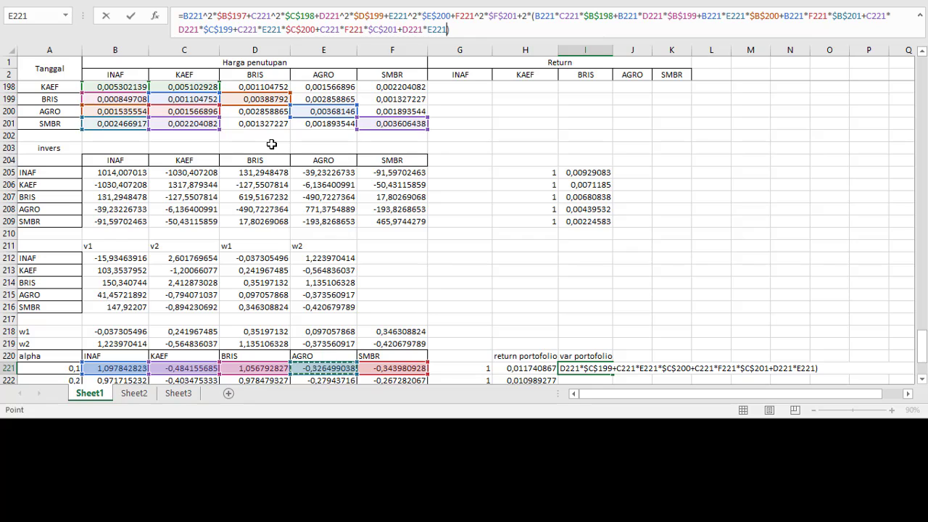
{"action": "type", "text": "*"}
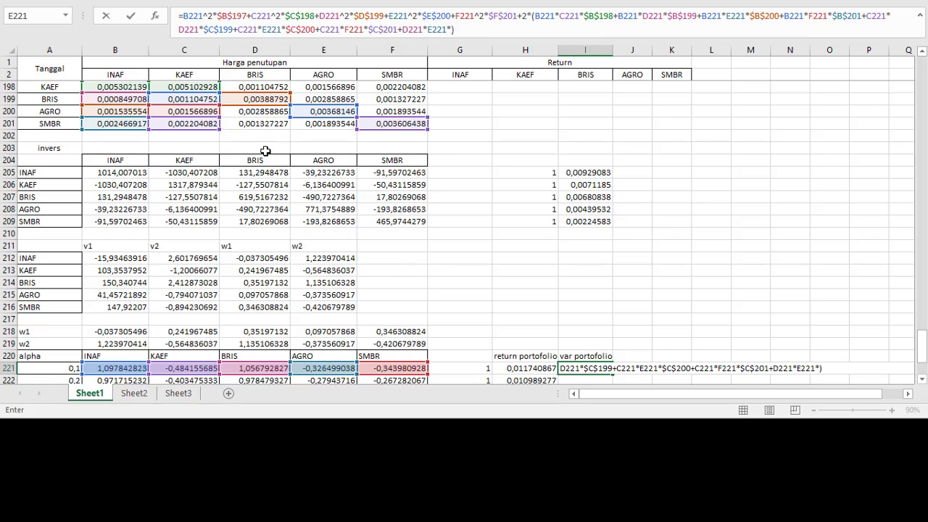
{"action": "left_click", "coordinate": [246, 112]}
{"action": "key", "text": "F4"}
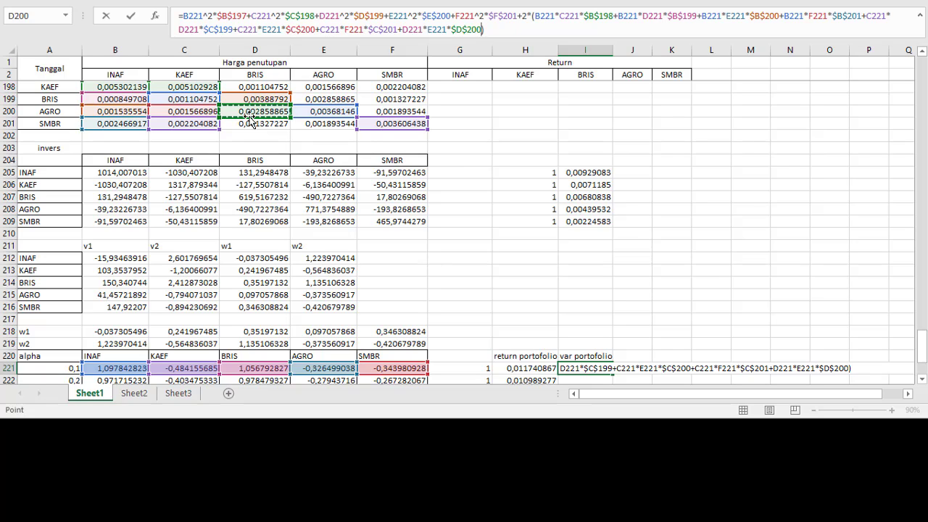
{"action": "type", "text": "+"}
Step: Add the BRIS–SMBR covariance term inside the parentheses of the I221 formula, as D221*F221*$D$201+
{"action": "left_click", "coordinate": [269, 368]}
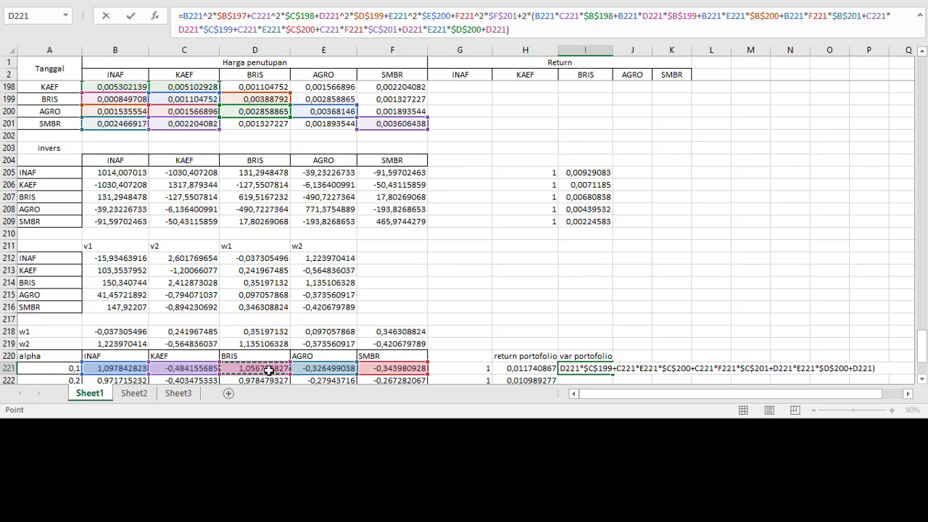
{"action": "type", "text": "*"}
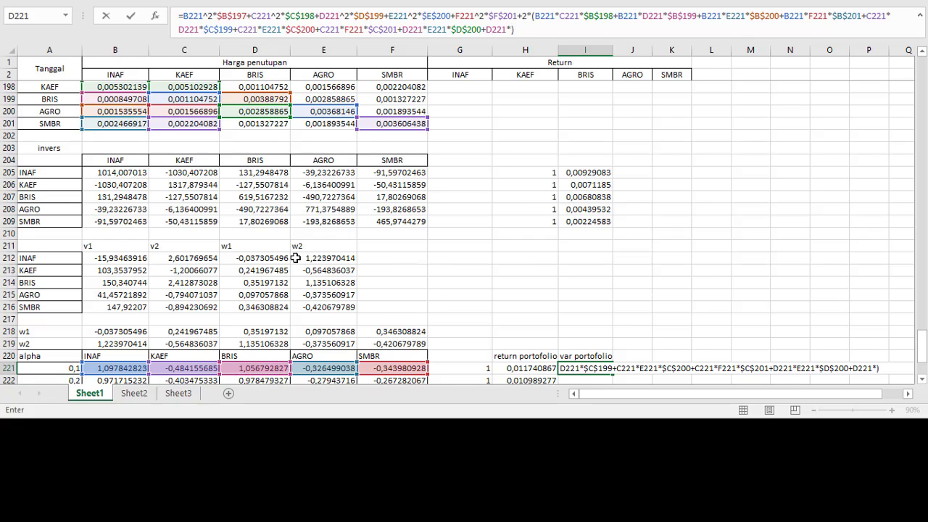
{"action": "left_click", "coordinate": [370, 369]}
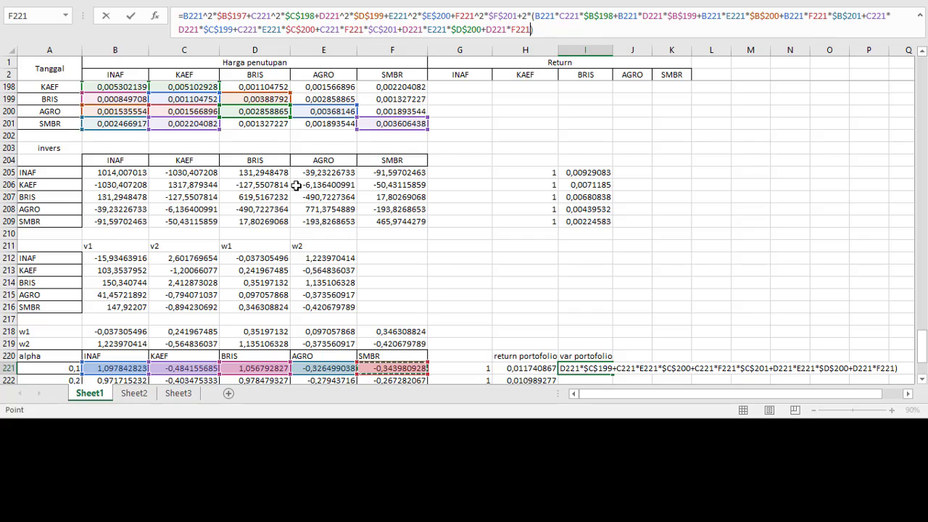
{"action": "type", "text": "*"}
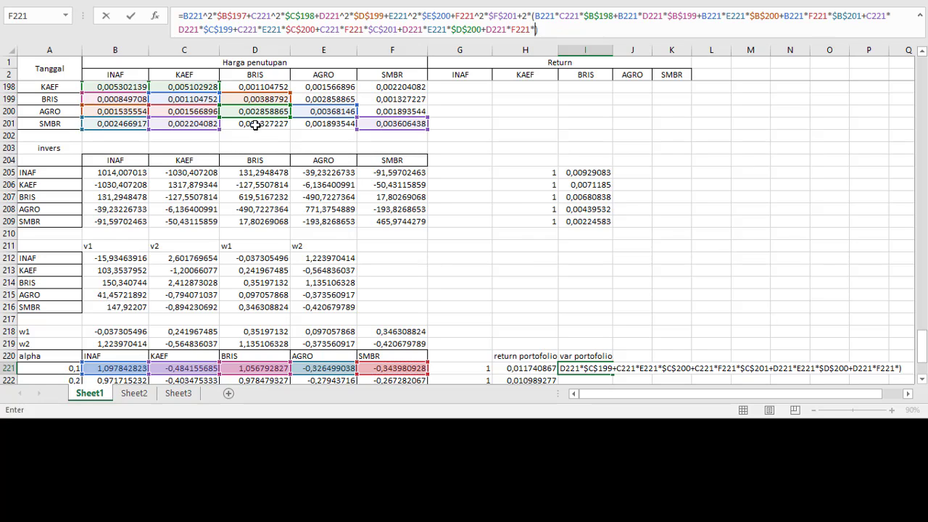
{"action": "left_click", "coordinate": [255, 125]}
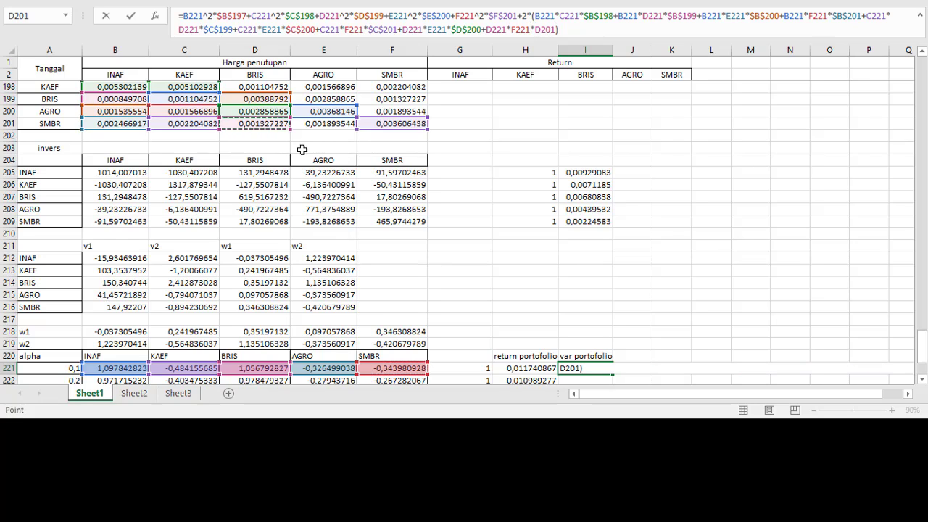
{"action": "key", "text": "F4"}
{"action": "type", "text": "+"}
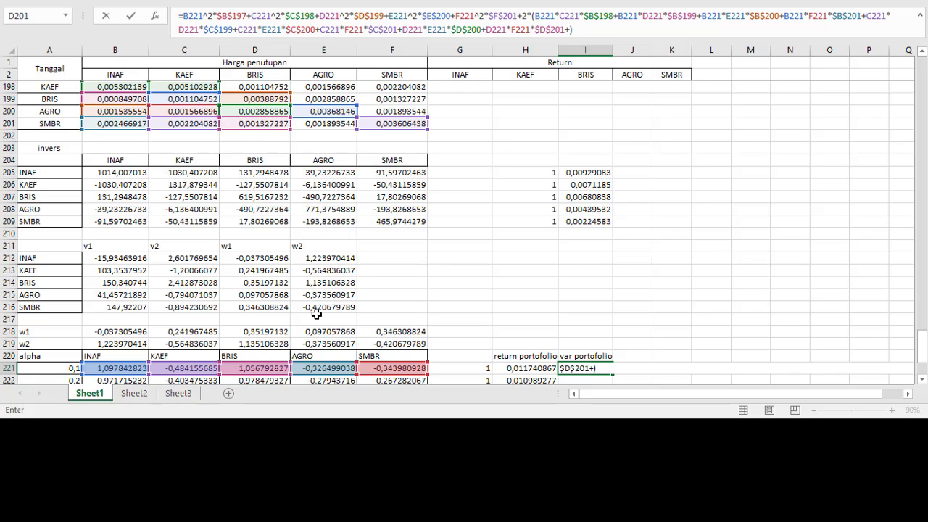
Step: Add the final AGRO–SMBR covariance term inside the parentheses, as E221*F221*$E$201, and commit the I221 portfolio variance formula
{"action": "left_click", "coordinate": [321, 368]}
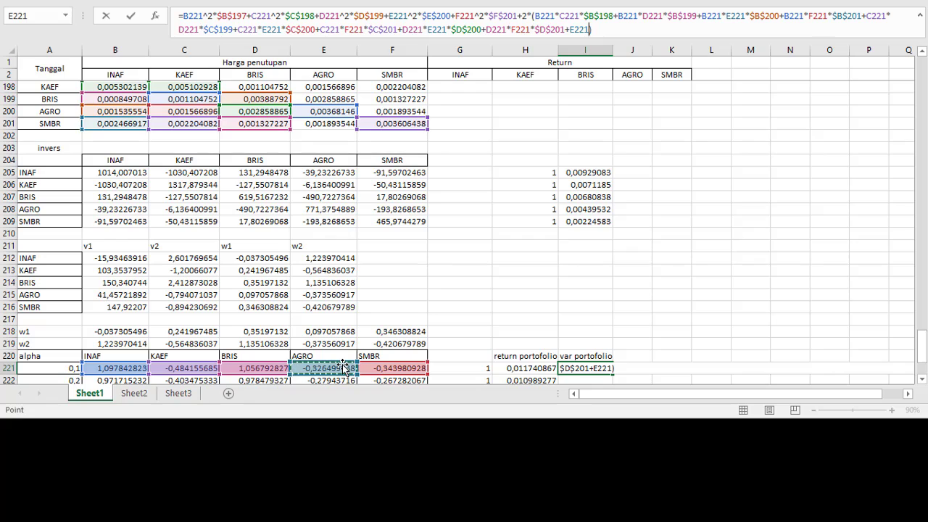
{"action": "type", "text": "*"}
{"action": "key", "text": "BackSpace"}
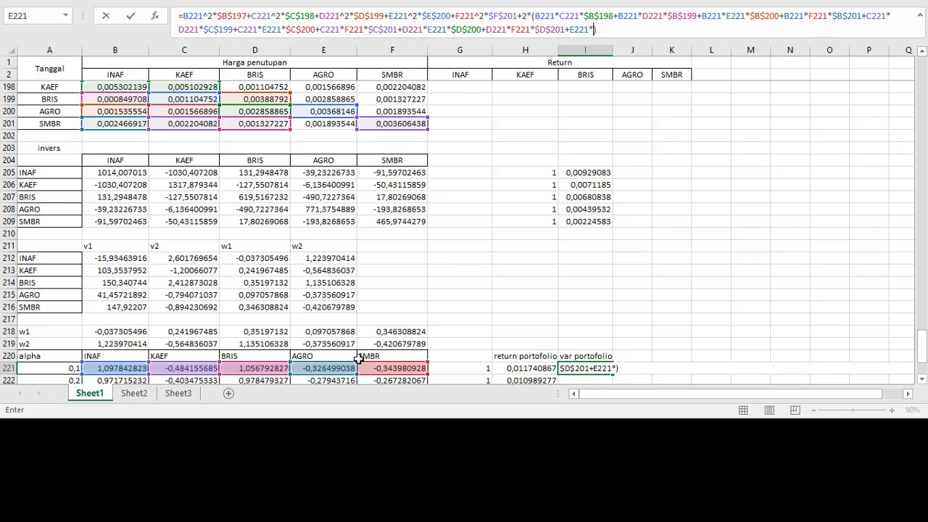
{"action": "left_click", "coordinate": [375, 368]}
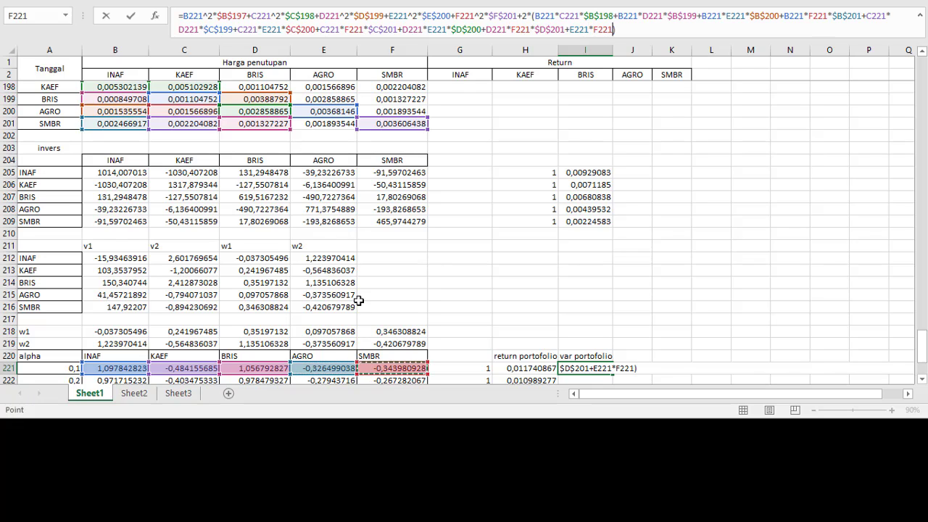
{"action": "type", "text": "*"}
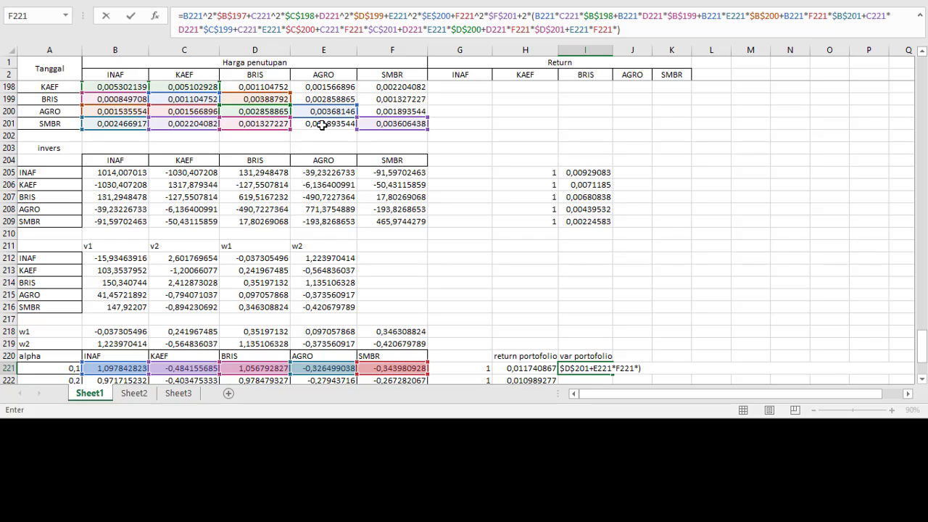
{"action": "left_click", "coordinate": [321, 125]}
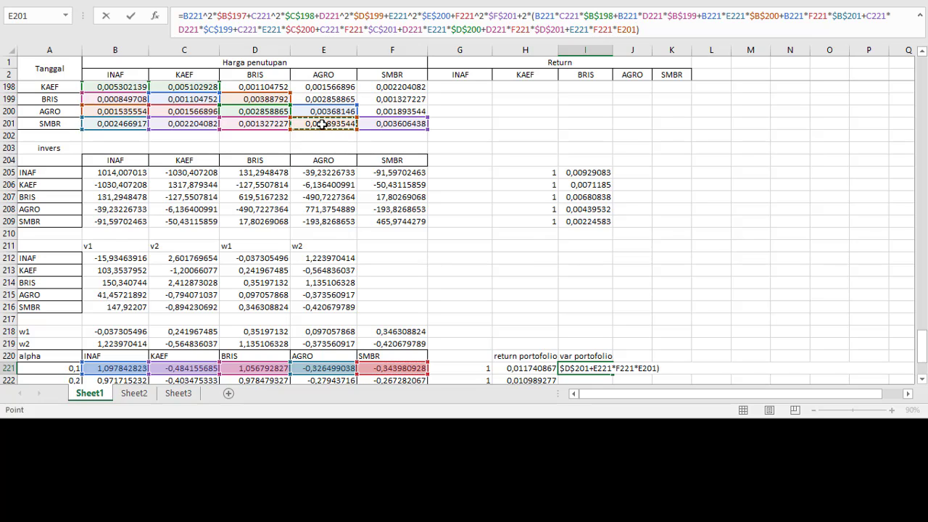
{"action": "key", "text": "F4"}
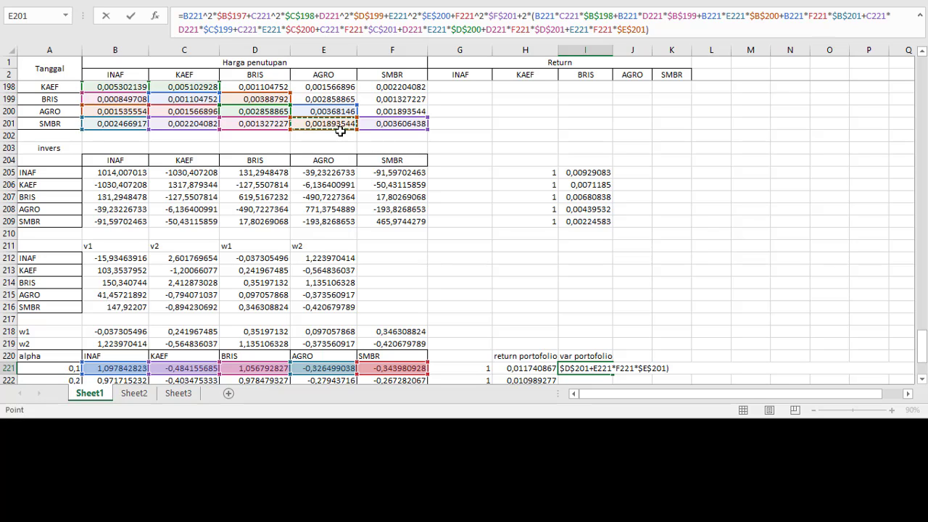
{"action": "key", "text": "Return"}
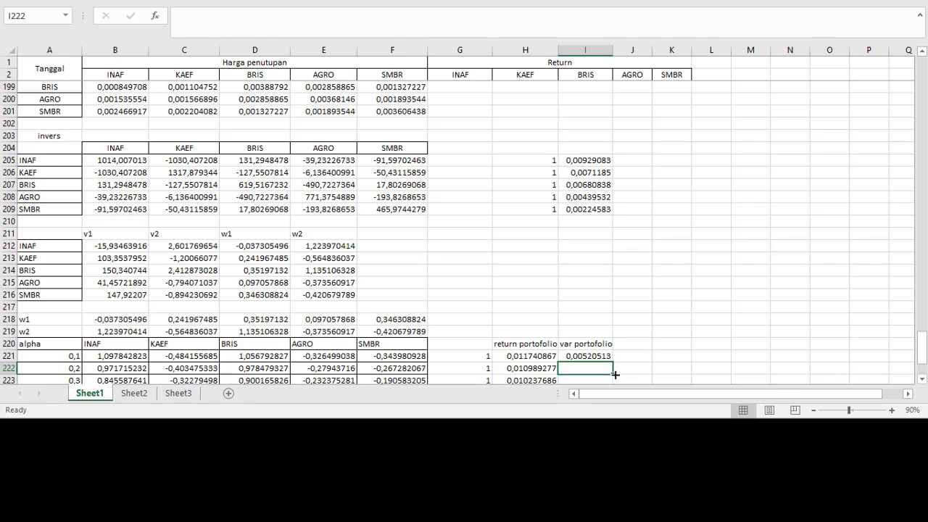
Step: Fill the portfolio variance formula from I221 down through I229 for all alpha values
{"action": "left_click", "coordinate": [600, 354]}
{"action": "scroll", "coordinate": [609, 344], "scroll_direction": "down", "scroll_amount": 1}
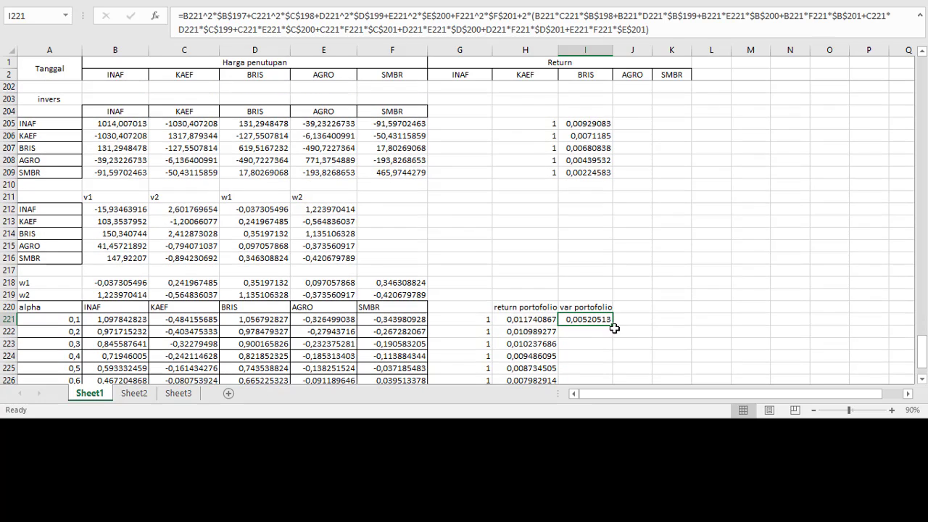
{"action": "mouse_move", "coordinate": [614, 325]}
{"action": "left_mouse_down"}
{"action": "mouse_move", "coordinate": [616, 377]}
{"action": "mouse_move", "coordinate": [615, 332]}
{"action": "left_mouse_up"}
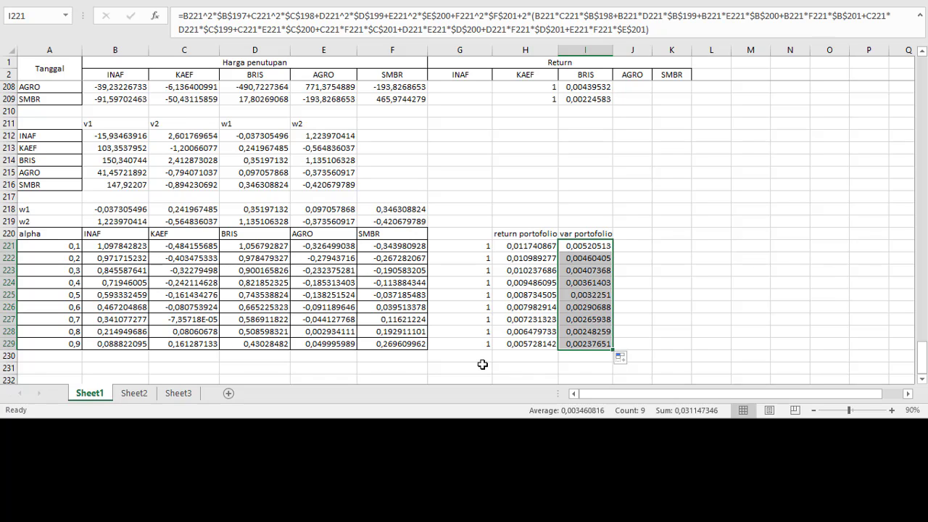
{"action": "left_click", "coordinate": [586, 319]}
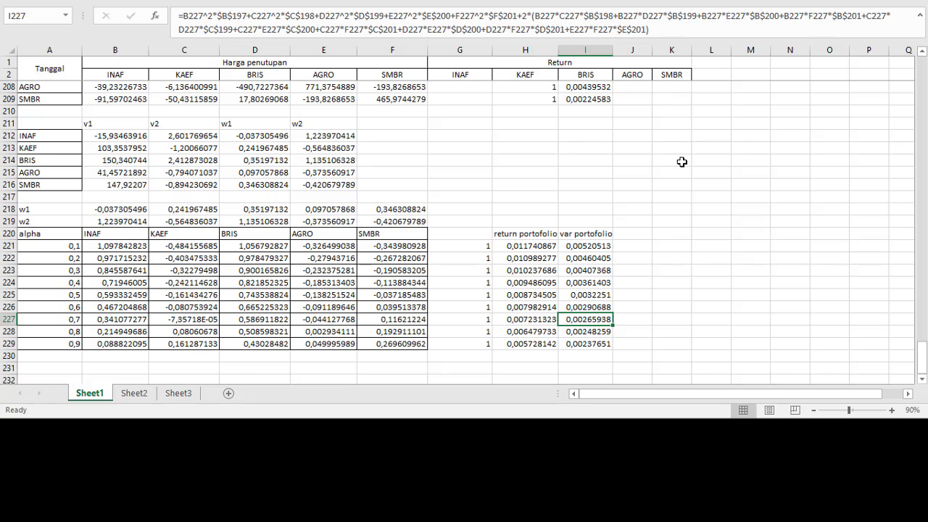
Step: Add the column heading risiko in J220, beside the var portofolio heading
{"action": "left_click", "coordinate": [637, 234]}
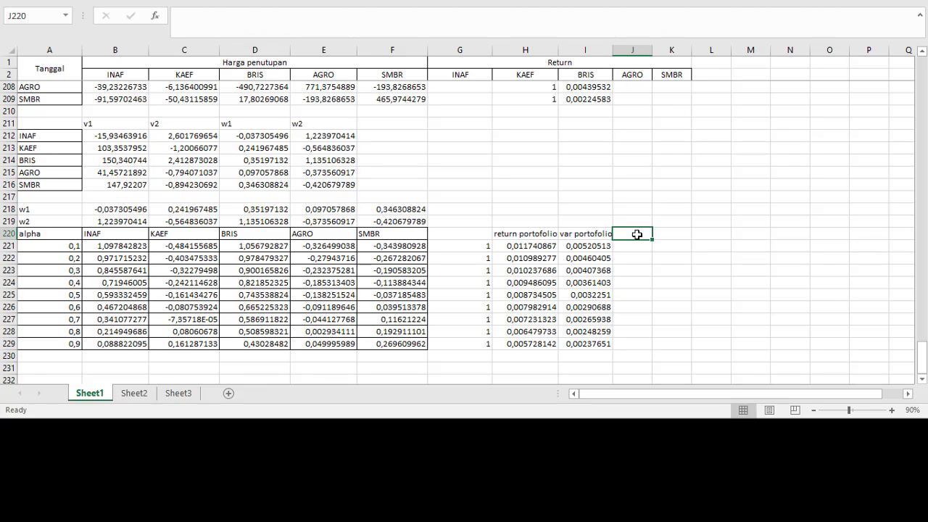
{"action": "type", "text": "risiko"}
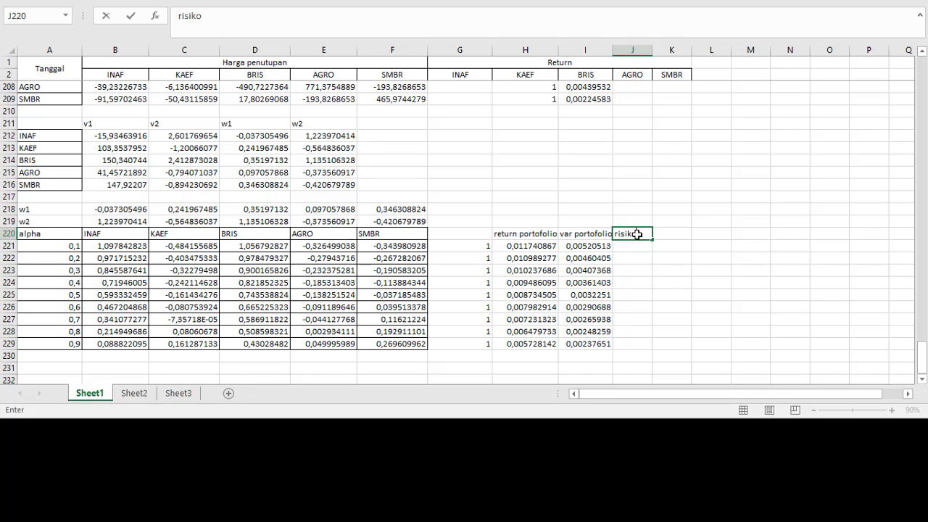
{"action": "key", "text": "Return"}
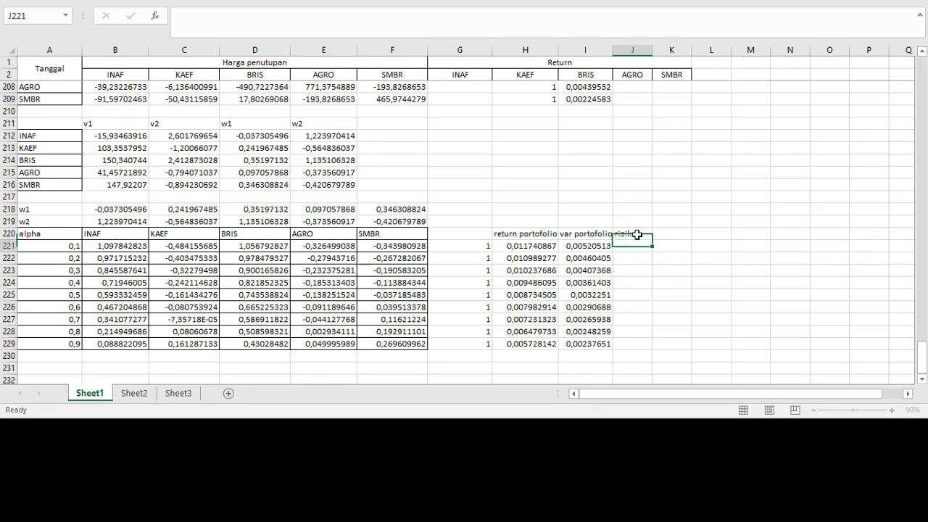
Step: Calculate the portfolio risk in J221 as =SQRT(I221) and fill the formula down through J229
{"action": "type", "text": "="}
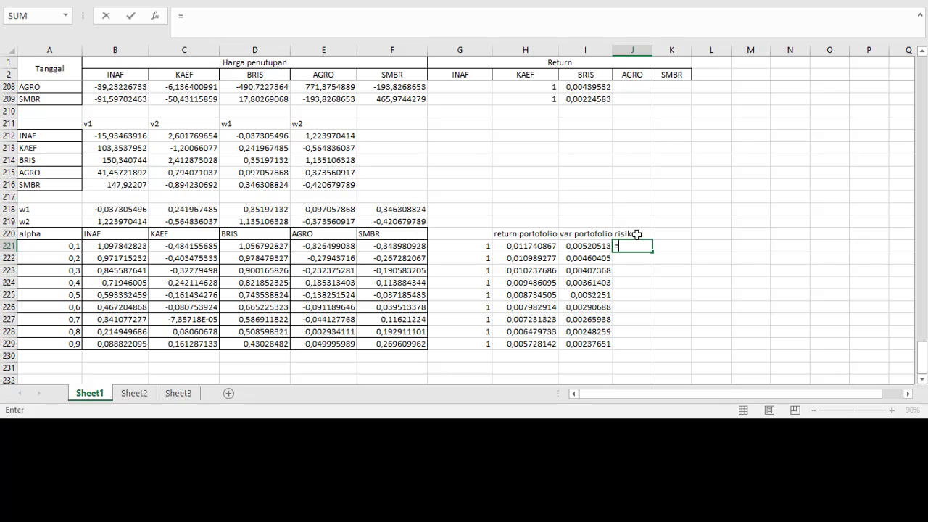
{"action": "type", "text": "s"}
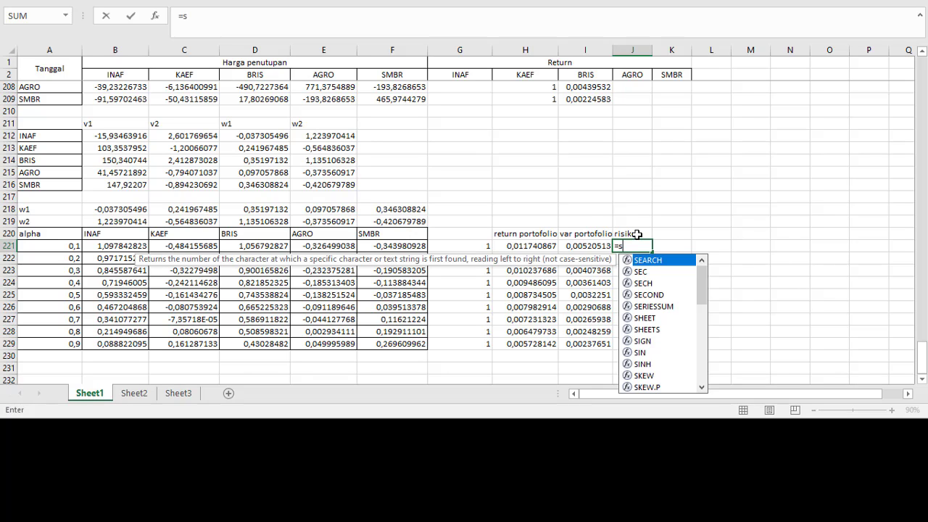
{"action": "type", "text": "qrt("}
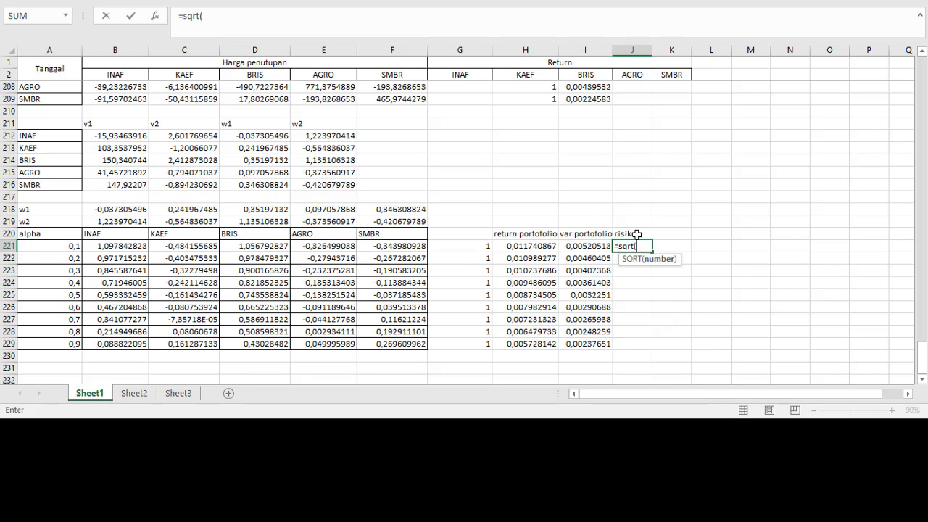
{"action": "left_click", "coordinate": [584, 246]}
{"action": "key", "text": "Return"}
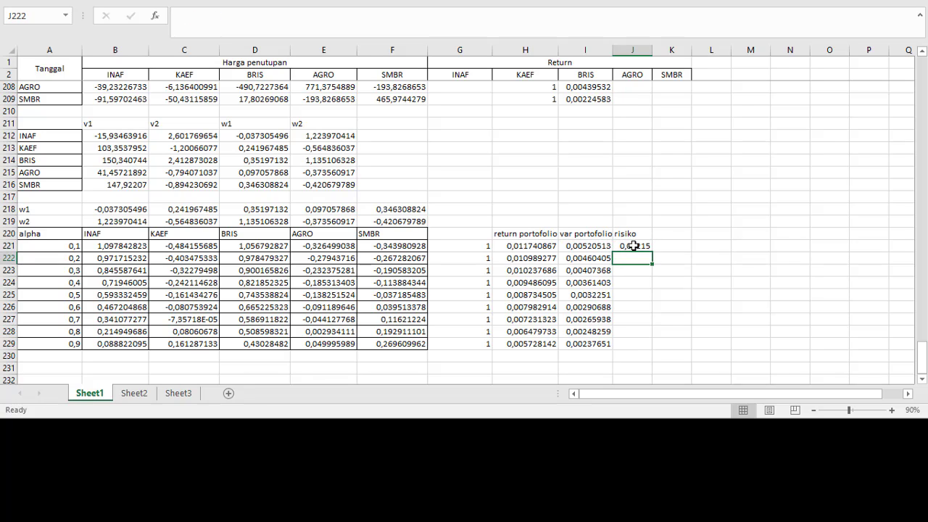
{"action": "left_click", "coordinate": [635, 246]}
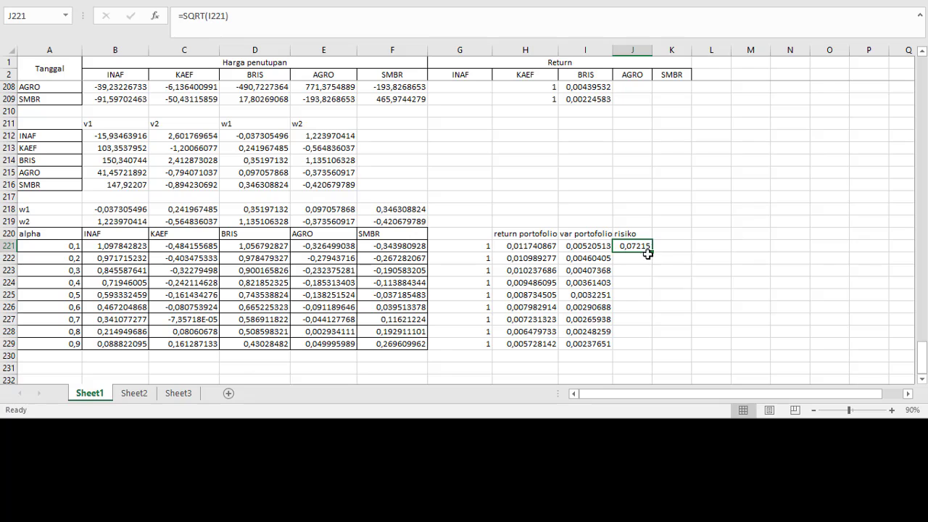
{"action": "left_click_drag", "start_coordinate": [653, 252], "coordinate": [652, 350]}
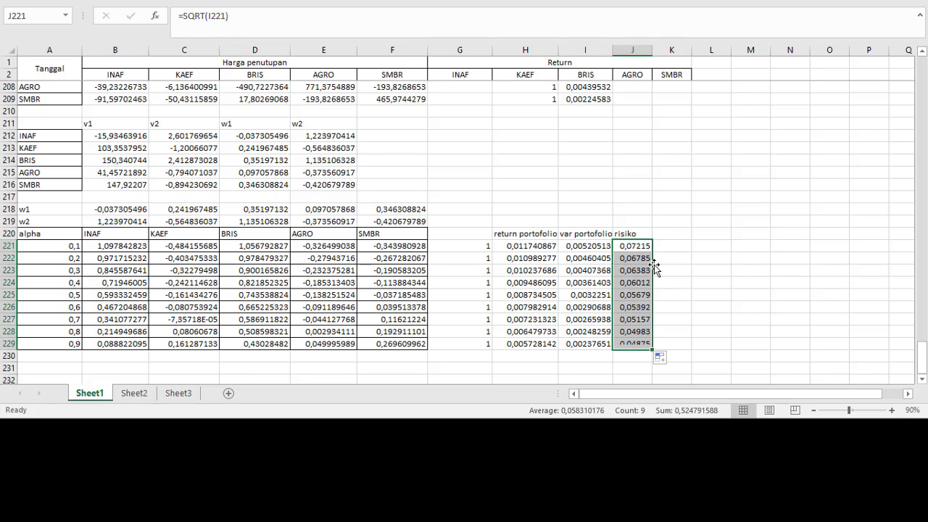
Step: Label G231 as min and calculate the minimum portfolio return in H231 with =MIN(H221:H229)
{"action": "left_click", "coordinate": [472, 370]}
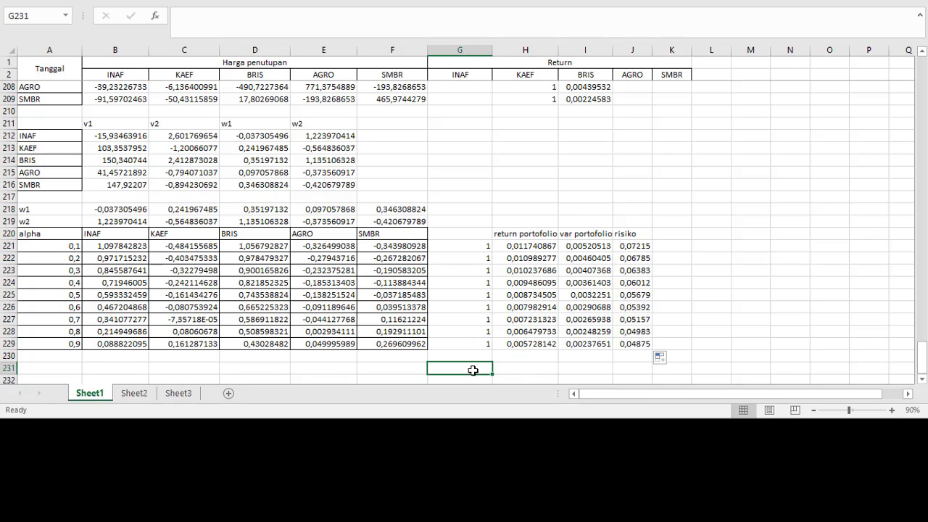
{"action": "type", "text": "min"}
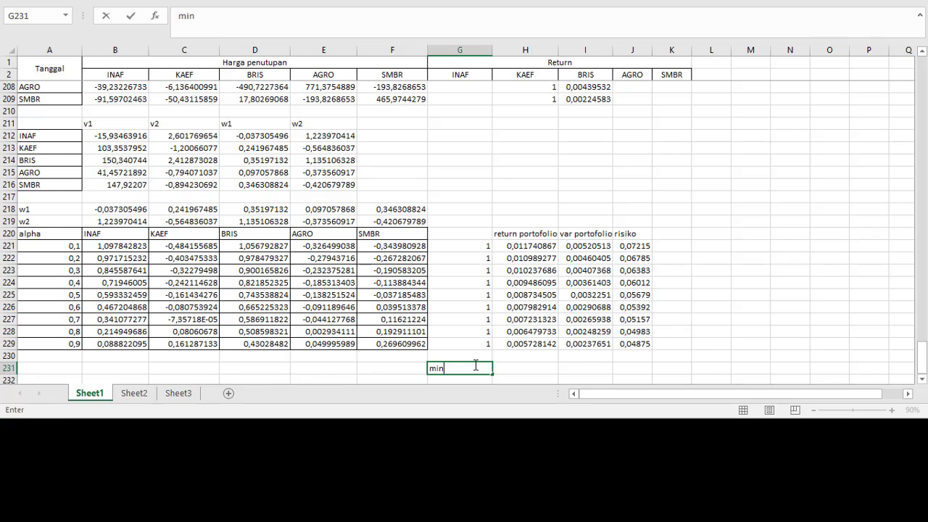
{"action": "key", "text": "Tab"}
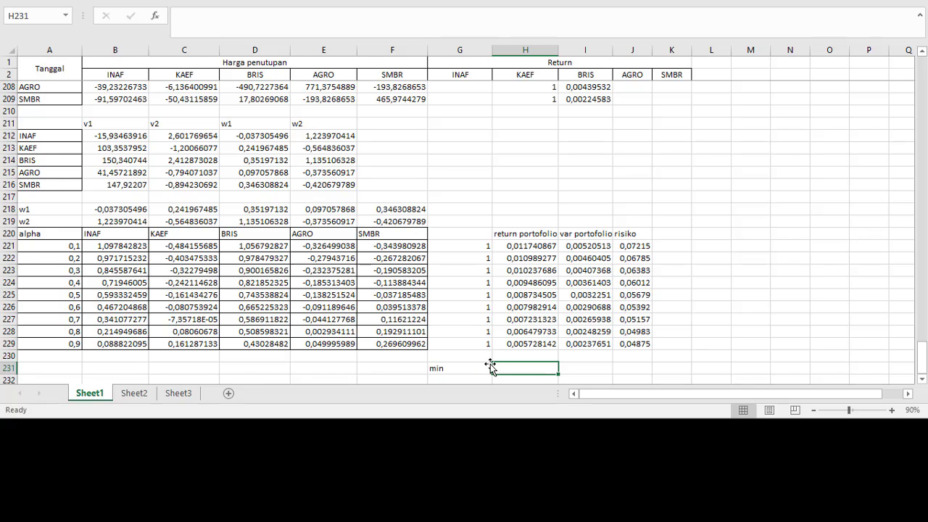
{"action": "type", "text": "="}
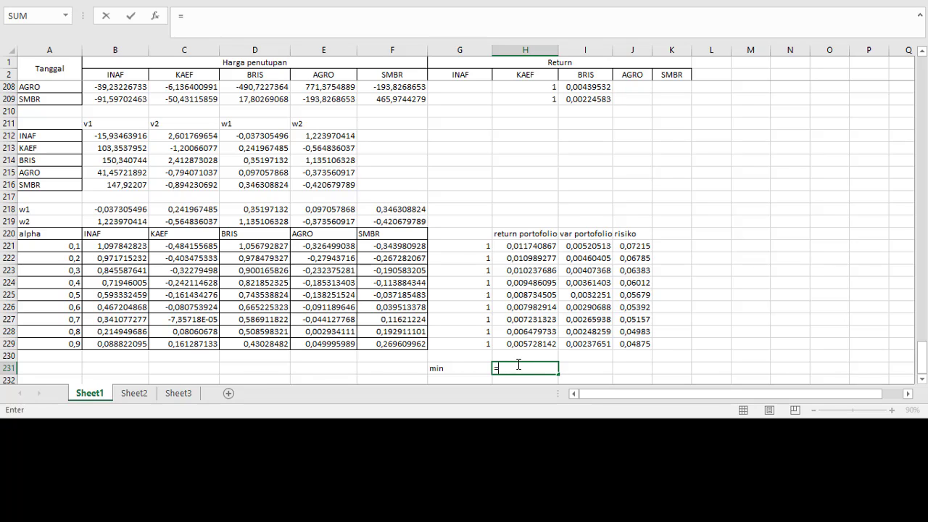
{"action": "type", "text": "min("}
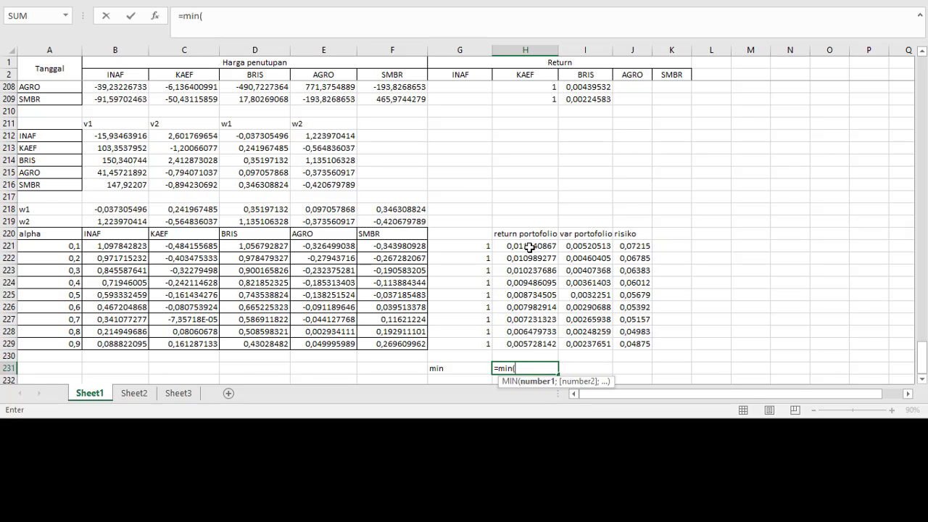
{"action": "left_click_drag", "start_coordinate": [529, 247], "coordinate": [530, 344]}
{"action": "key", "text": "Return"}
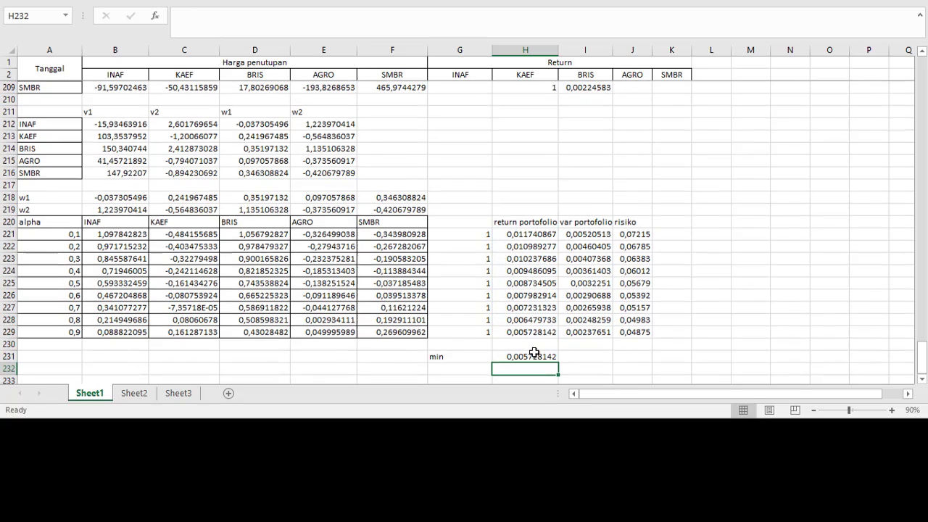
Step: Copy the MIN formula from H231 across to I231 and J231 for the variance and risk columns
{"action": "left_click", "coordinate": [534, 356]}
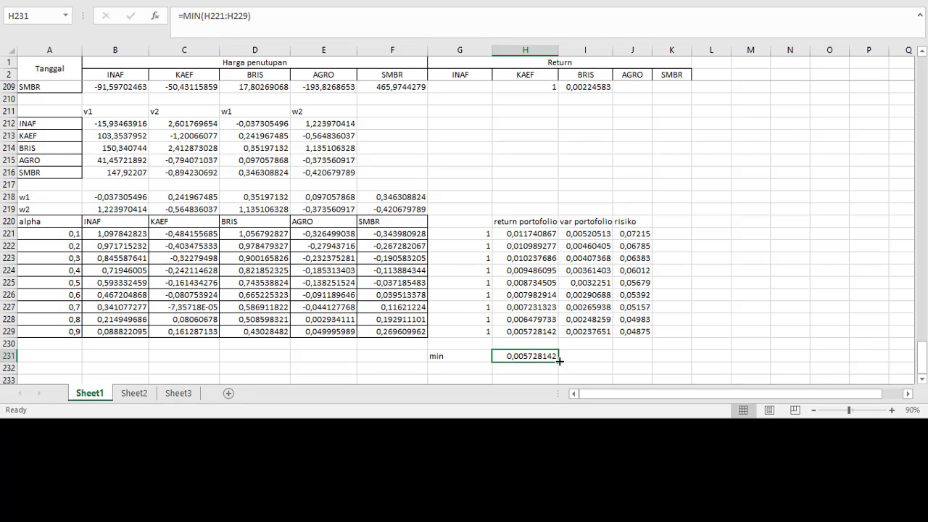
{"action": "left_click_drag", "start_coordinate": [558, 360], "coordinate": [627, 357]}
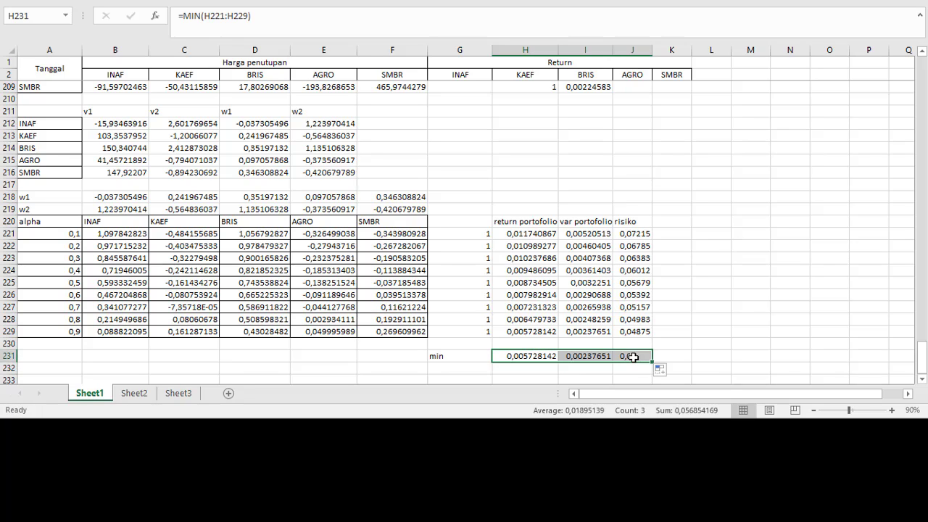
{"action": "left_click", "coordinate": [580, 357]}
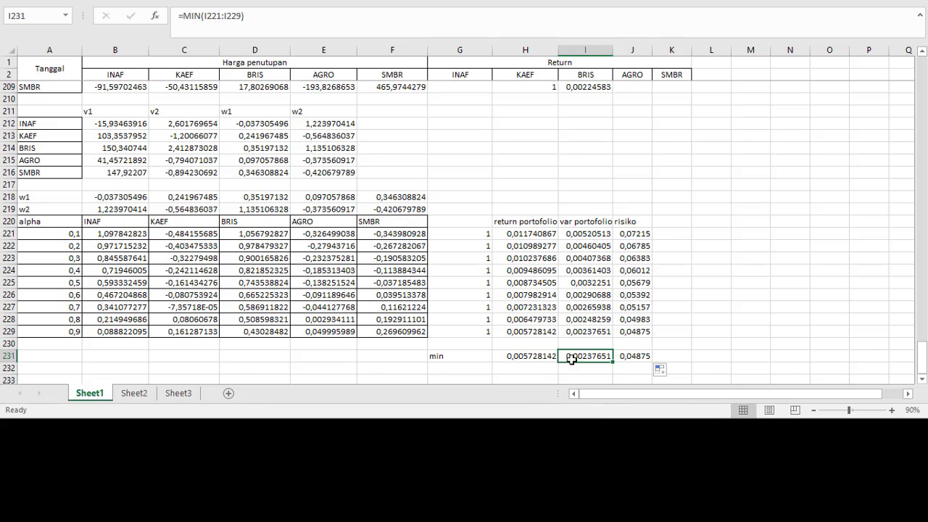
{"action": "left_click", "coordinate": [539, 353]}
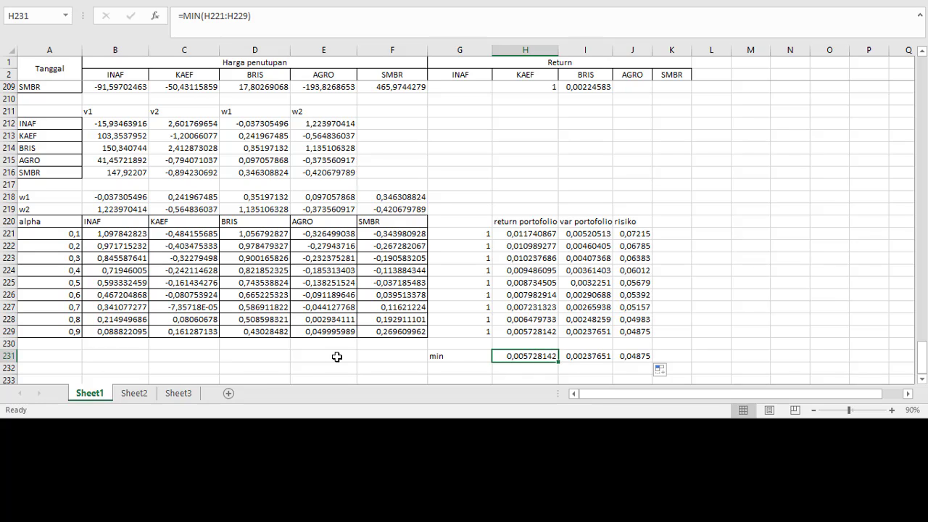
Step: Highlight the alpha 0,9 weights row, A229:F229, with a green fill
{"action": "left_click_drag", "start_coordinate": [73, 331], "coordinate": [408, 331]}
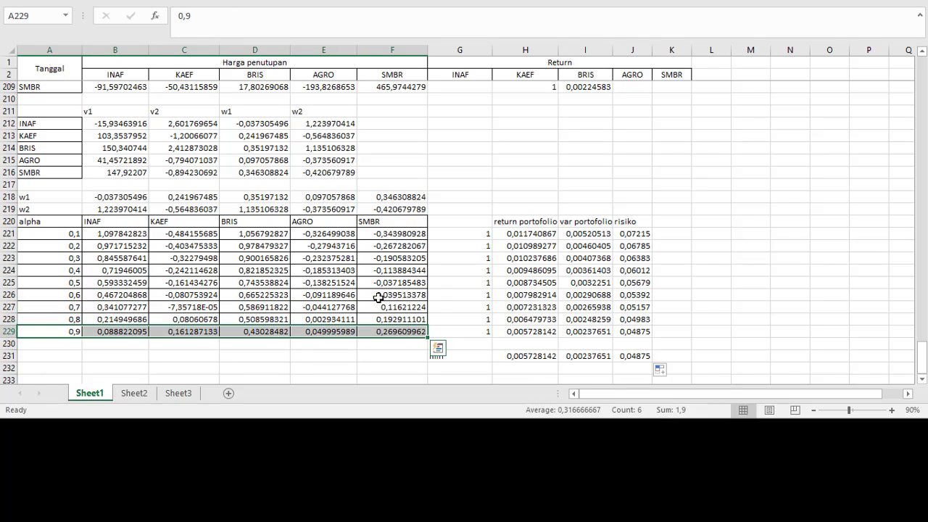
{"action": "key", "text": "alt+h"}
{"action": "key", "text": "h"}
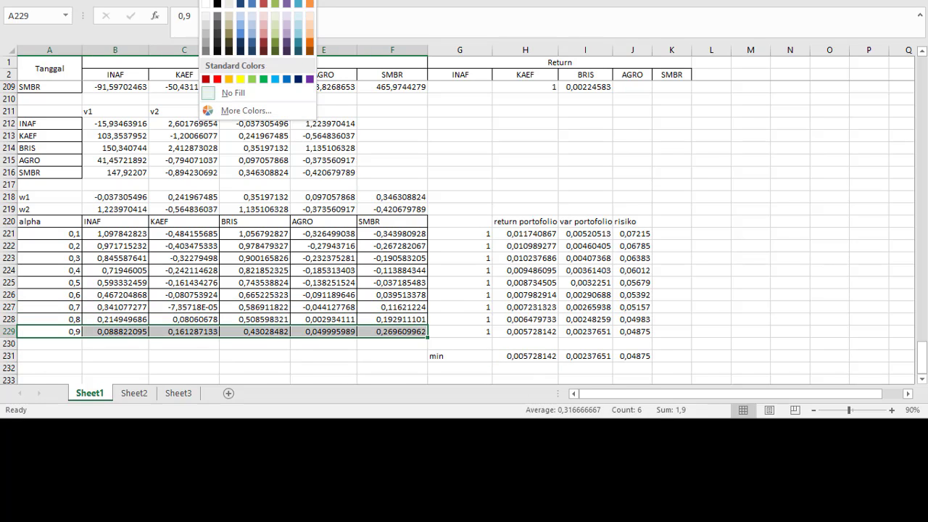
{"action": "left_click", "coordinate": [262, 79]}
{"action": "left_click", "coordinate": [195, 355]}
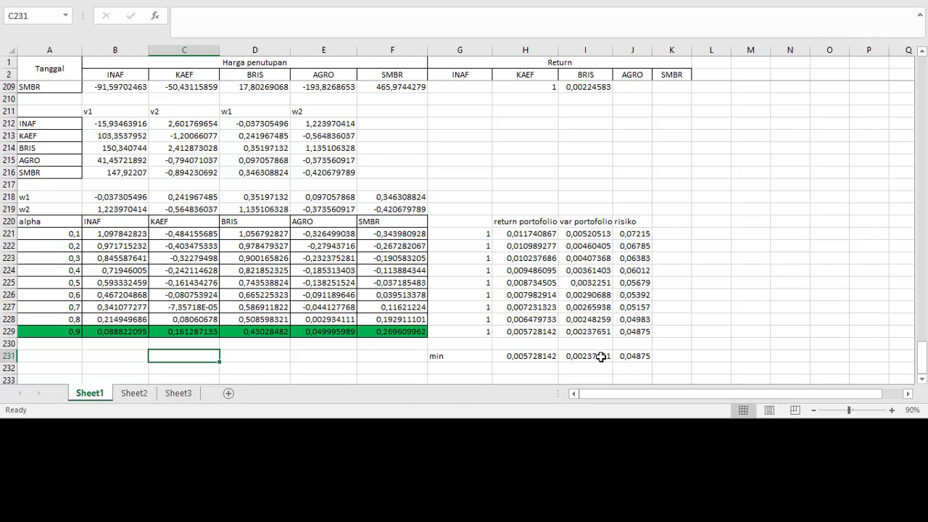
{"action": "left_click", "coordinate": [602, 355]}
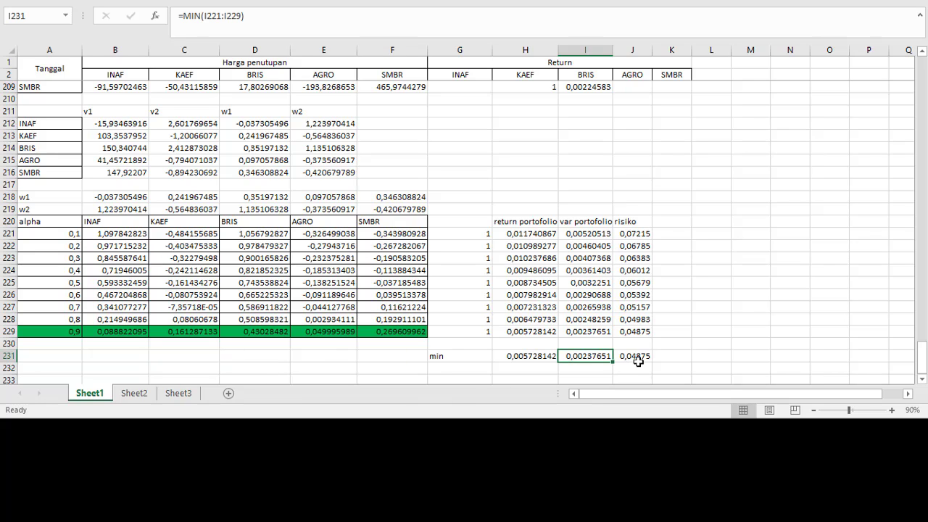
{"action": "left_click", "coordinate": [635, 358]}
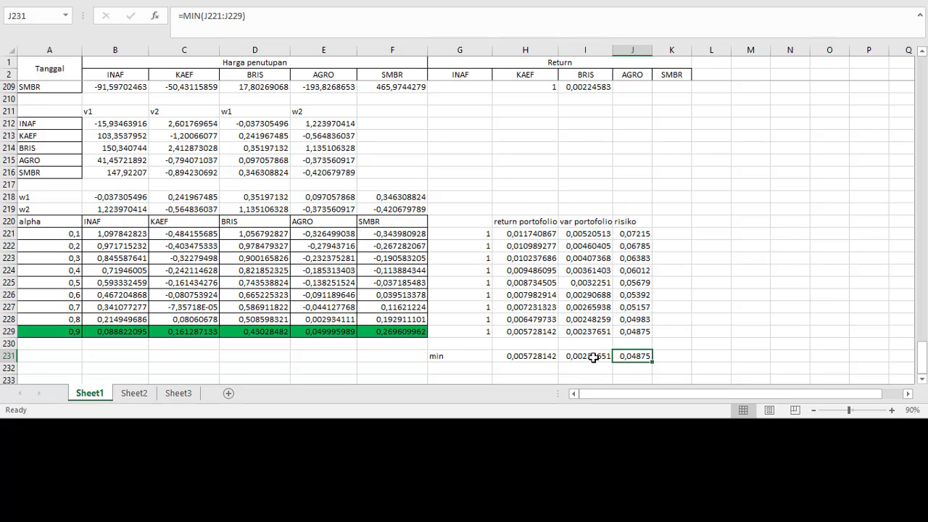
{"action": "left_click", "coordinate": [593, 356]}
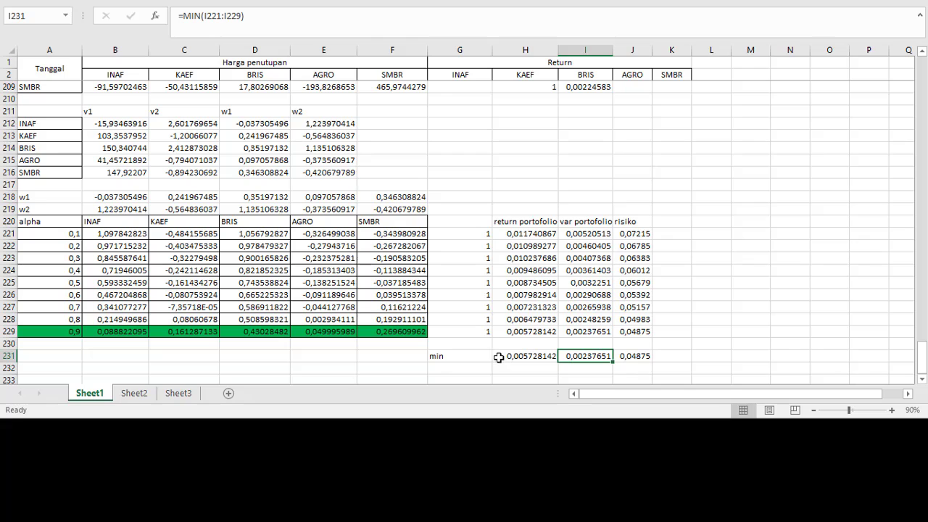
Step: Enter the label modal in A232, below the alpha weights table
{"action": "scroll", "coordinate": [126, 321], "scroll_direction": "down", "scroll_amount": 1}
{"action": "left_click", "coordinate": [47, 336]}
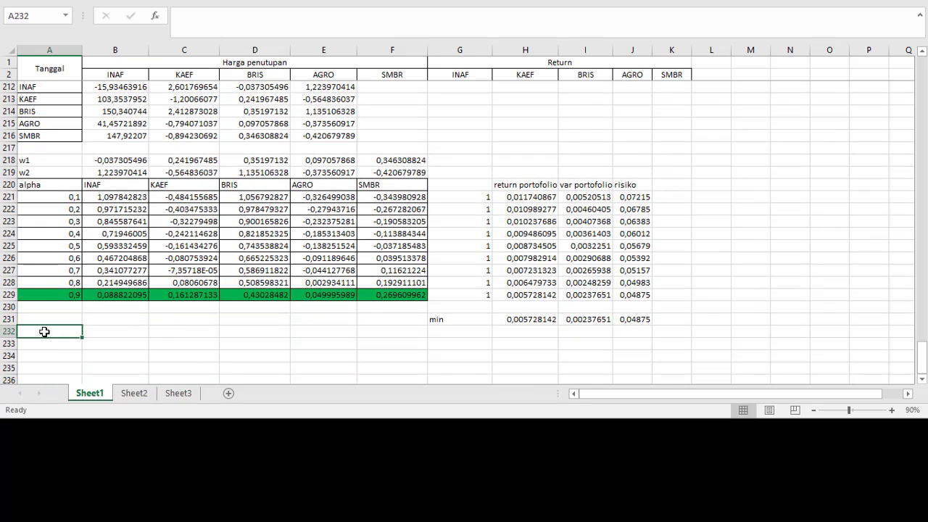
{"action": "type", "text": "mod"}
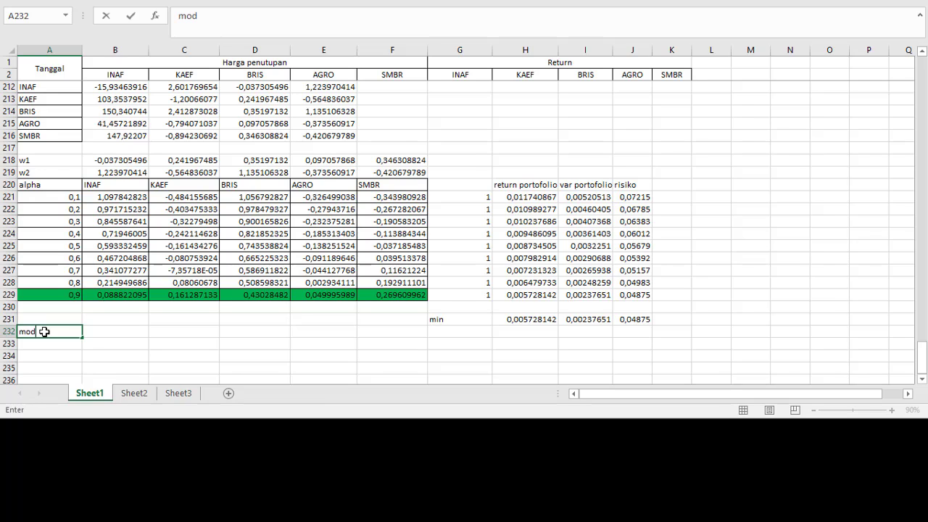
{"action": "type", "text": "al"}
{"action": "key", "text": "Return"}
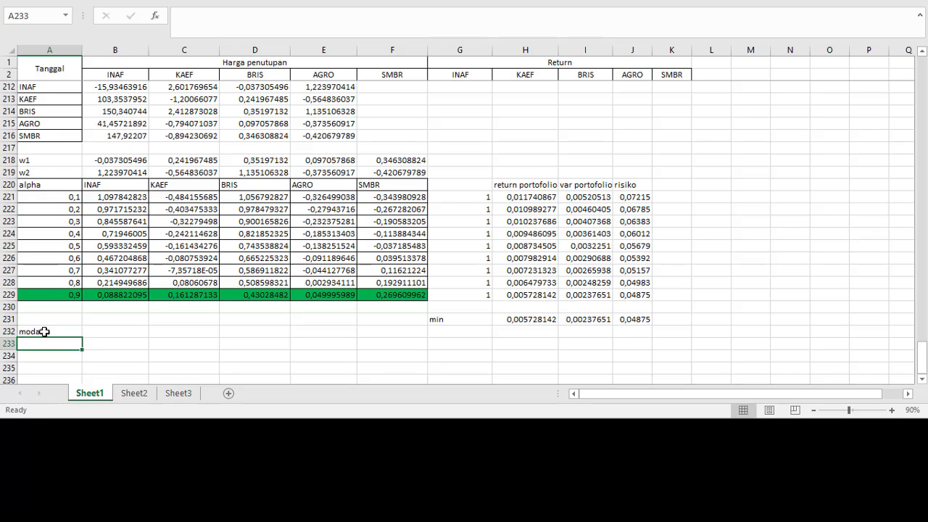
Step: Enter the capital 100000000 in A233 in rupiah currency format, and widen column A to fit it
{"action": "type", "text": "100000000"}
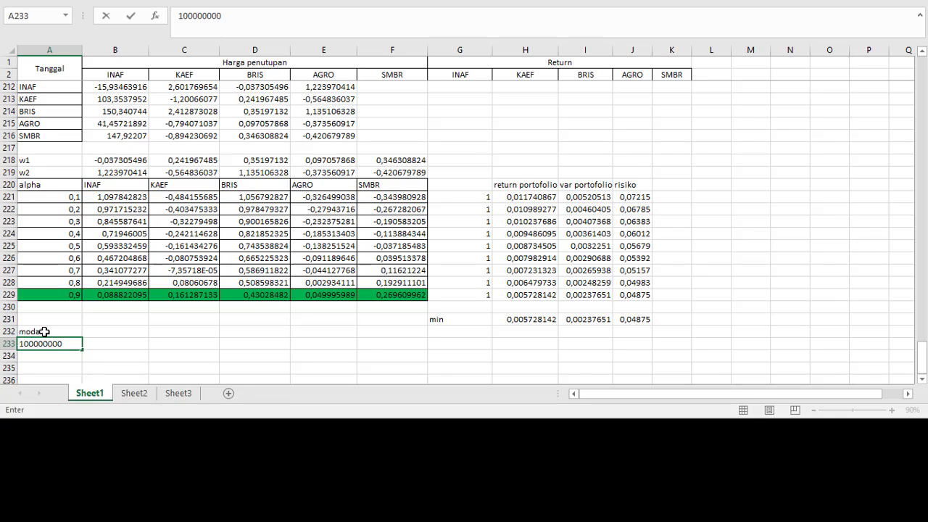
{"action": "key", "text": "ctrl+Return"}
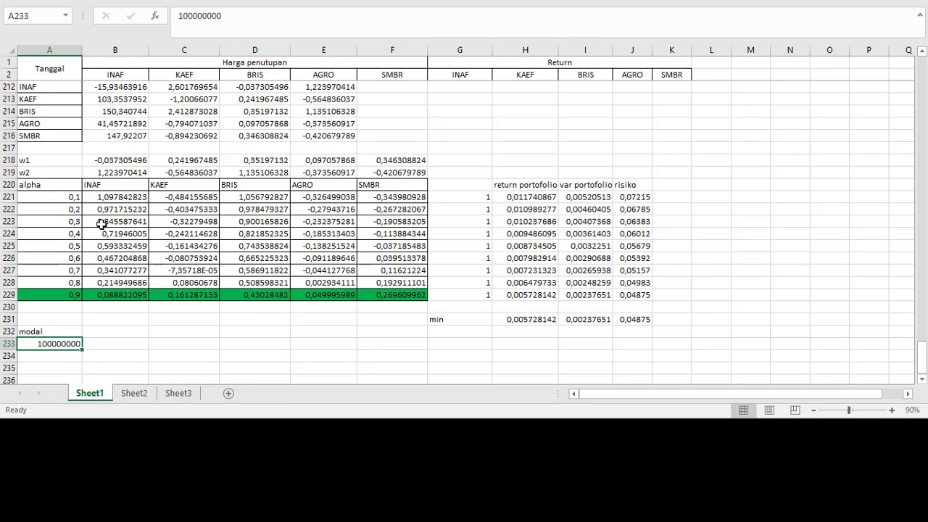
{"action": "key", "text": "ctrl+shift+4"}
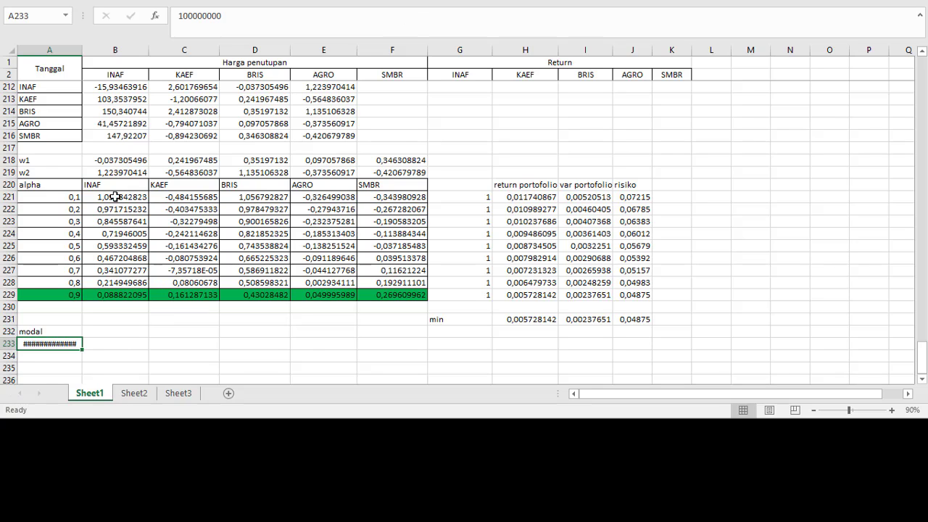
{"action": "left_click_drag", "start_coordinate": [84, 45], "coordinate": [87, 47]}
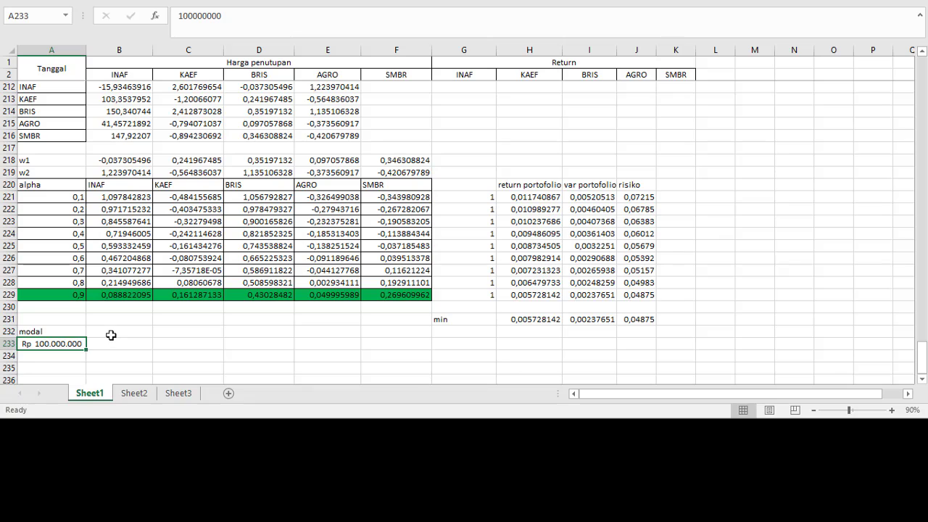
Step: Copy the stock names from B220:F220 into B232:F232 beside the modal label, without their borders
{"action": "left_click", "coordinate": [111, 334]}
{"action": "left_click_drag", "start_coordinate": [110, 184], "coordinate": [373, 185]}
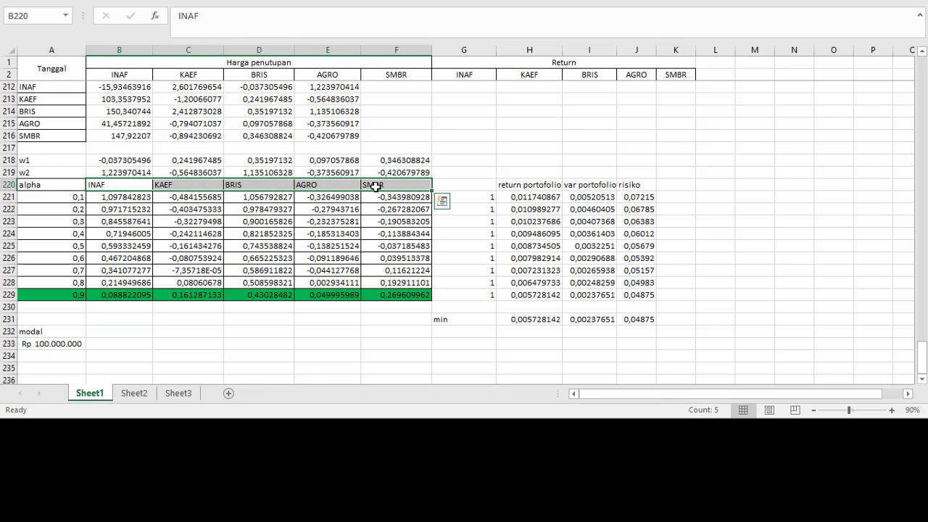
{"action": "key", "text": "ctrl+c"}
{"action": "left_click", "coordinate": [107, 333]}
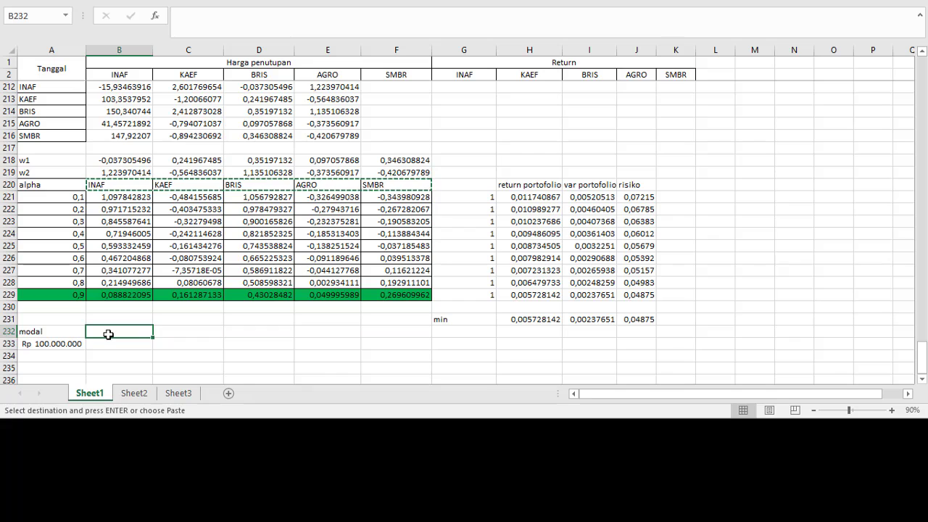
{"action": "right_click", "coordinate": [107, 333]}
{"action": "left_click", "coordinate": [158, 107]}
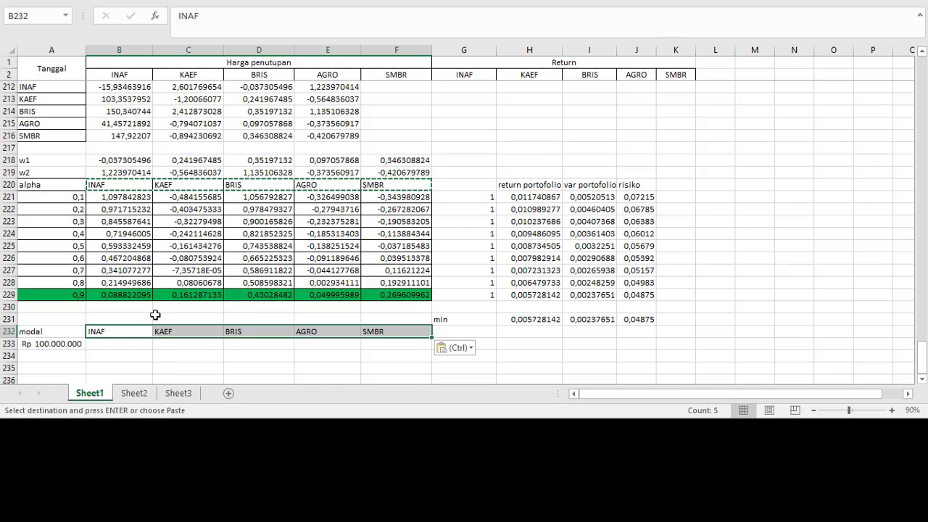
Step: Calculate INAF's share of the capital in B233 with the formula =$A$233*B229
{"action": "left_click", "coordinate": [124, 346]}
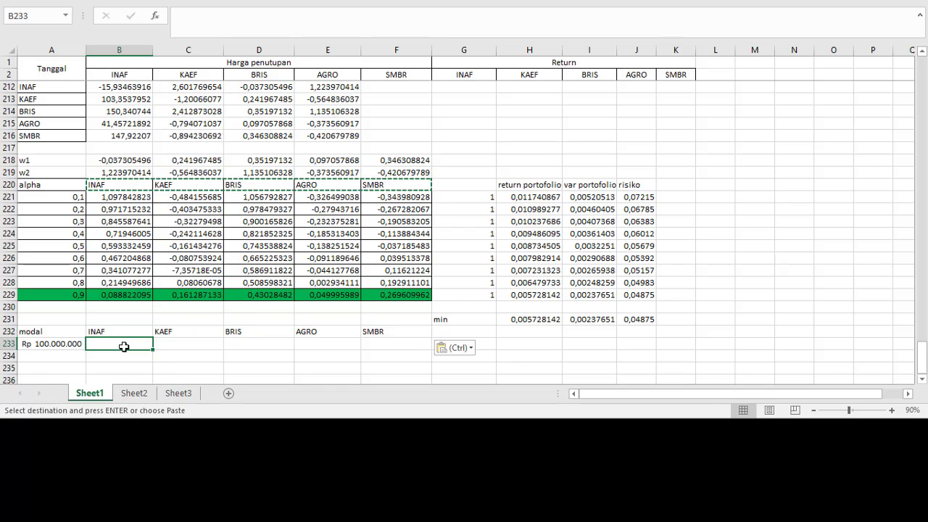
{"action": "type", "text": "="}
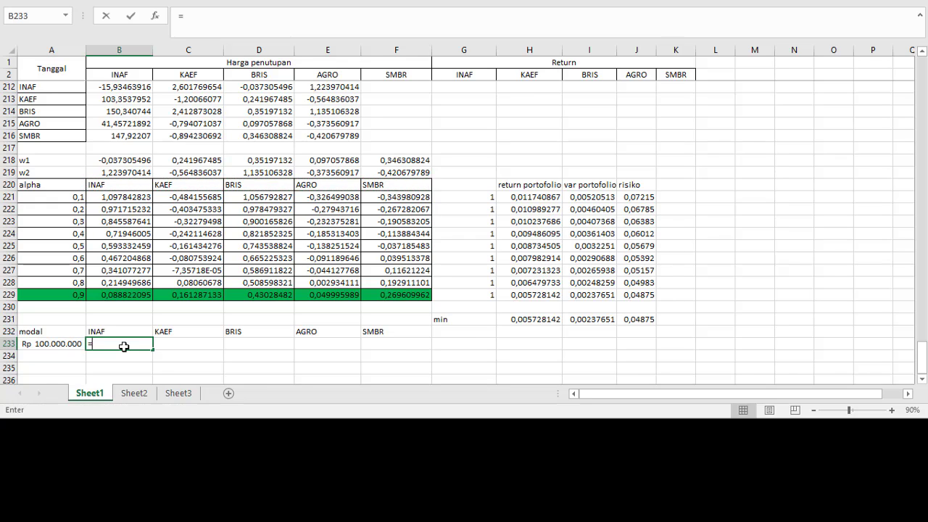
{"action": "left_click", "coordinate": [58, 344]}
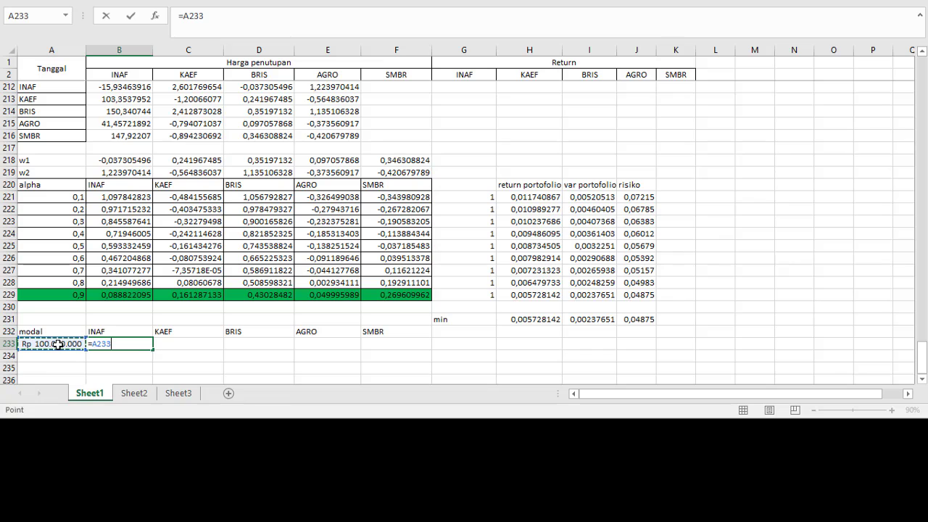
{"action": "key", "text": "F4"}
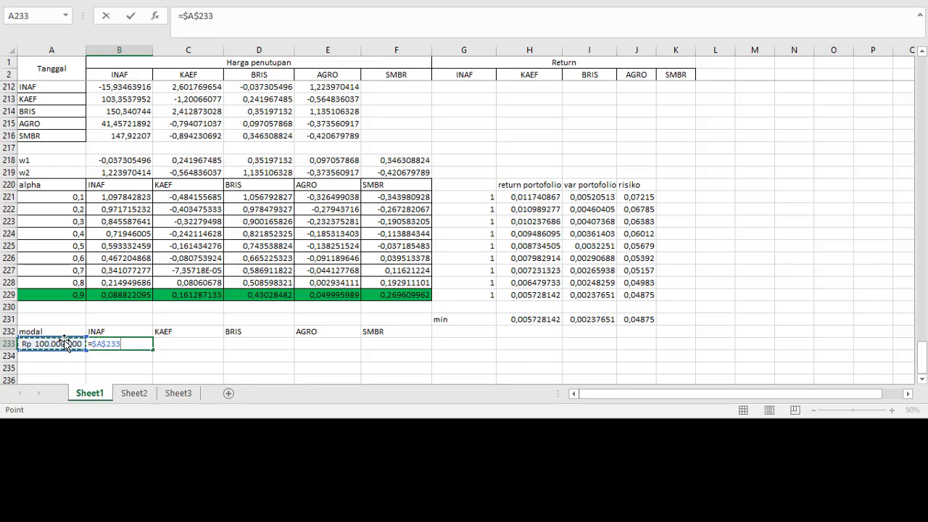
{"action": "type", "text": "*"}
{"action": "left_click", "coordinate": [107, 295]}
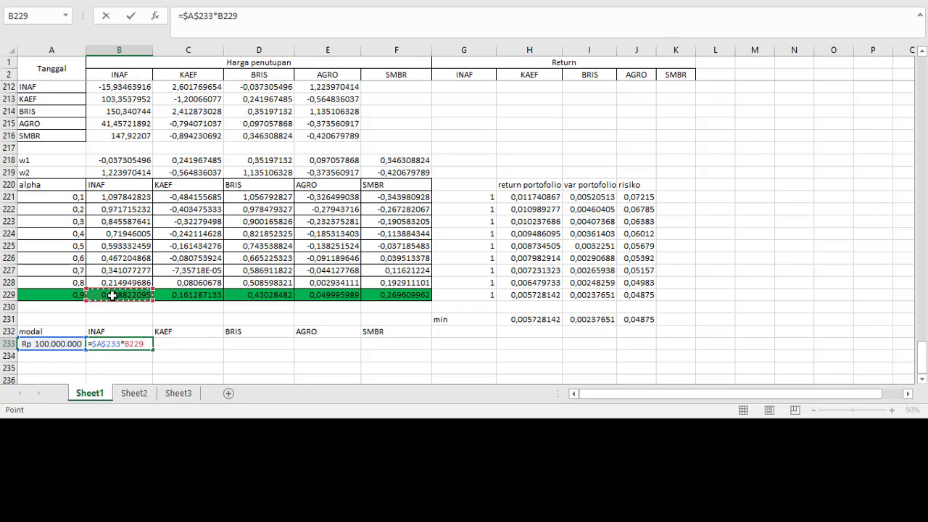
{"action": "key", "text": "Return"}
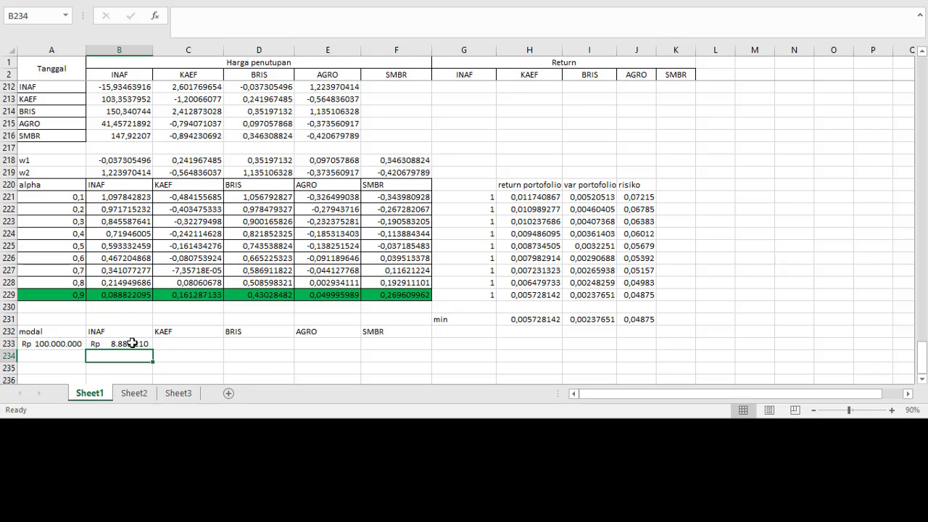
Step: Copy the allocation formula from B233 across to F233 for KAEF, BRIS, AGRO and SMBR
{"action": "left_click", "coordinate": [133, 343]}
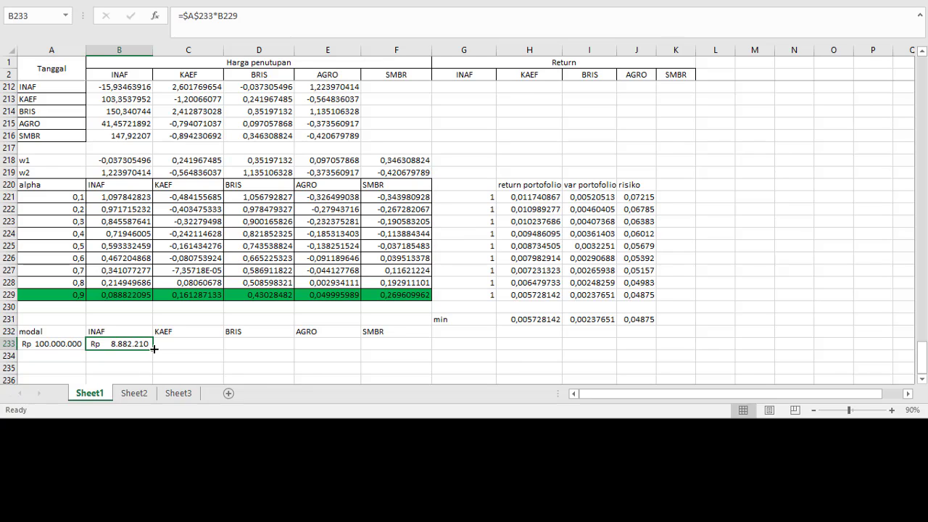
{"action": "left_click_drag", "start_coordinate": [154, 349], "coordinate": [427, 347]}
{"action": "left_click", "coordinate": [408, 345]}
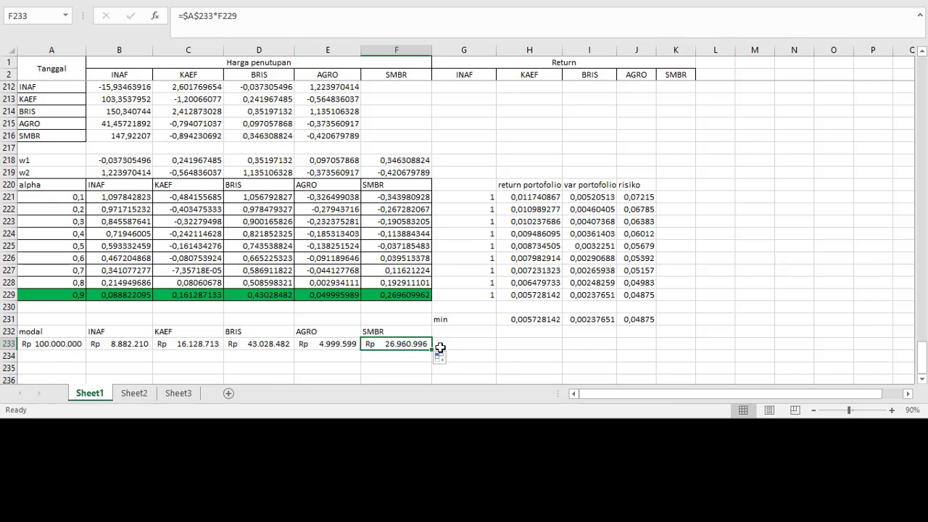
Step: Review the capital allocated to the individual stocks in B233:F233
{"action": "left_click", "coordinate": [446, 346]}
{"action": "left_click", "coordinate": [411, 345]}
{"action": "left_click", "coordinate": [125, 343]}
{"action": "left_click", "coordinate": [232, 345]}
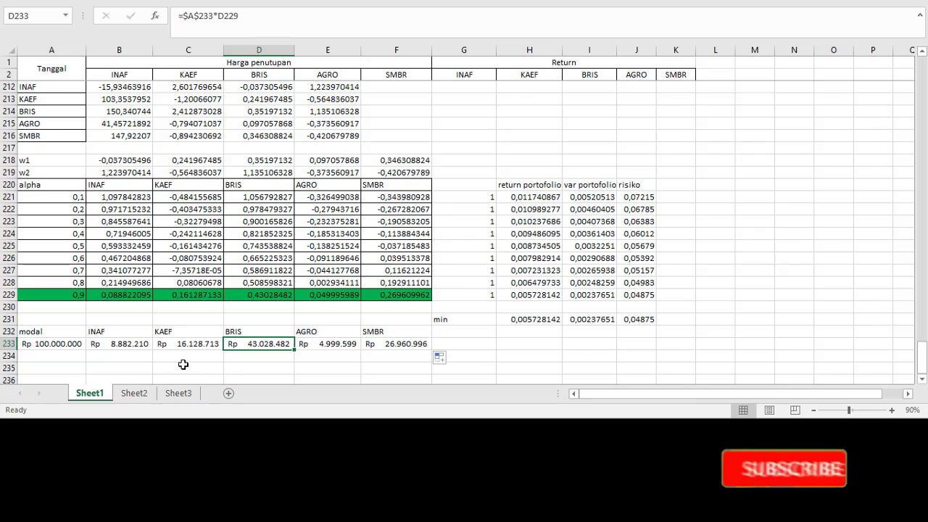
{"action": "left_click", "coordinate": [133, 343]}
{"action": "left_click", "coordinate": [319, 343]}
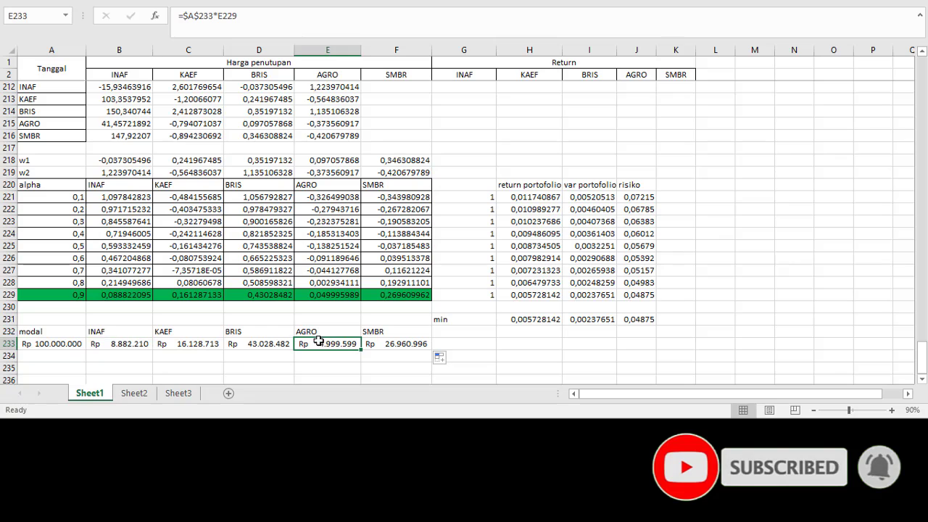